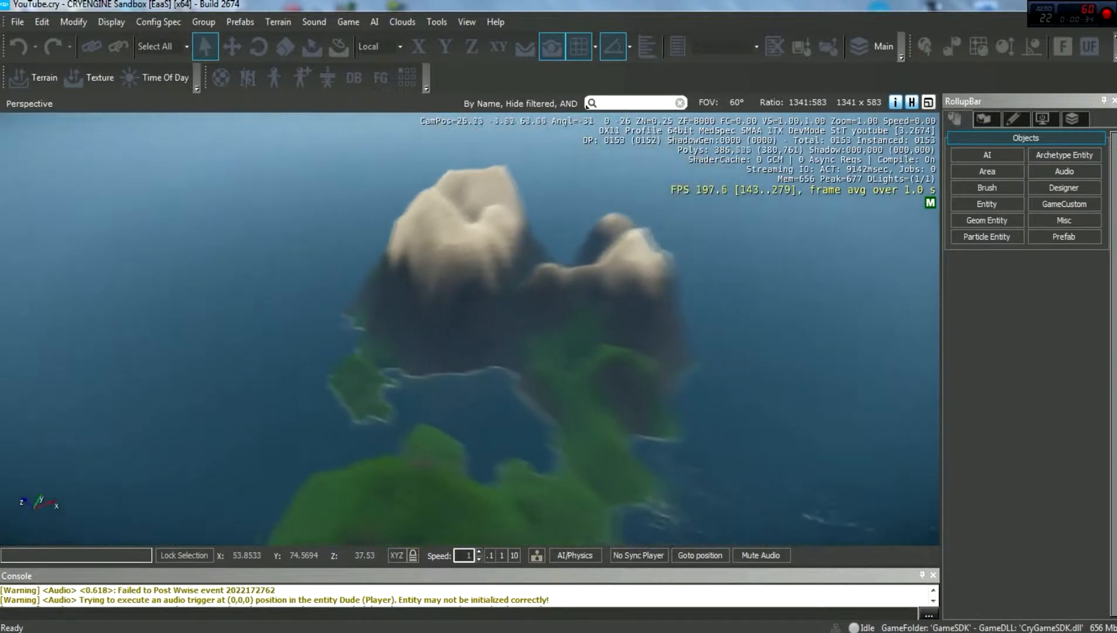
Examine the island's mountains, lagoon and grassy shores from several angles.
right_drag(575, 368, 571, 371)
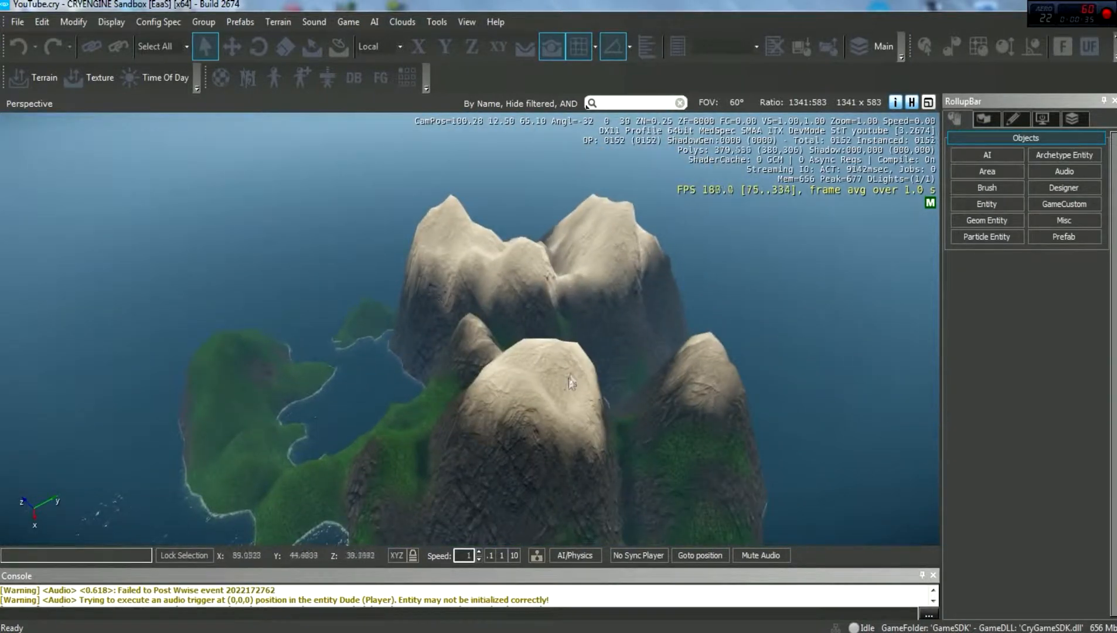
key(w)
key(d)
right_drag(499, 223, 252, 281)
key(d)
key(d)
key(s)
key(a)
key(w)
key(w)
key(d)
right_drag(727, 304, 646, 341)
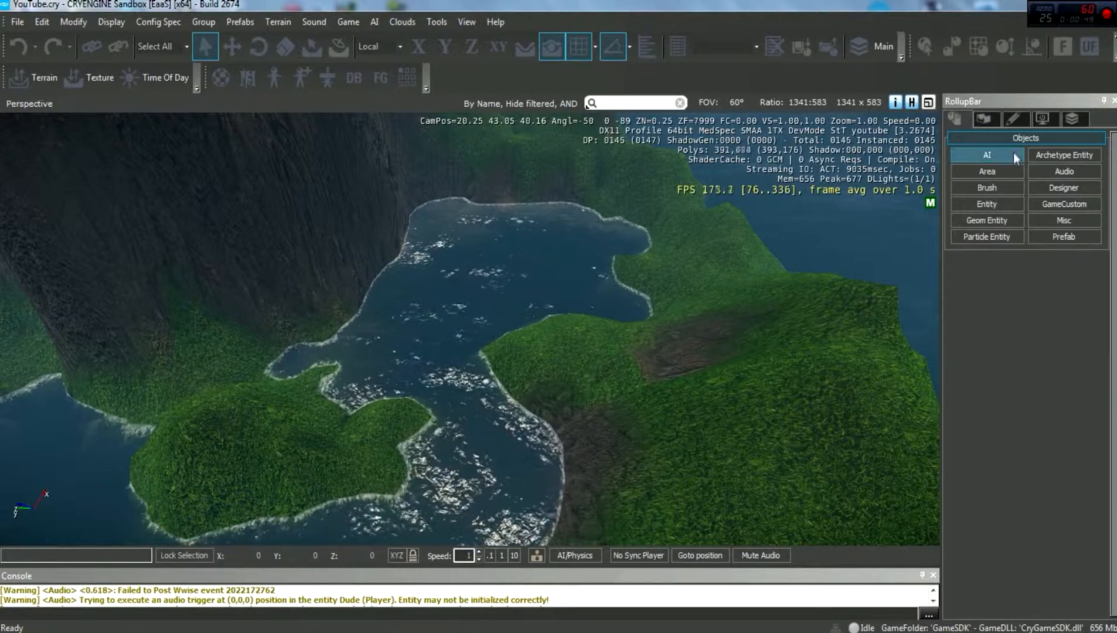
click(999, 190)
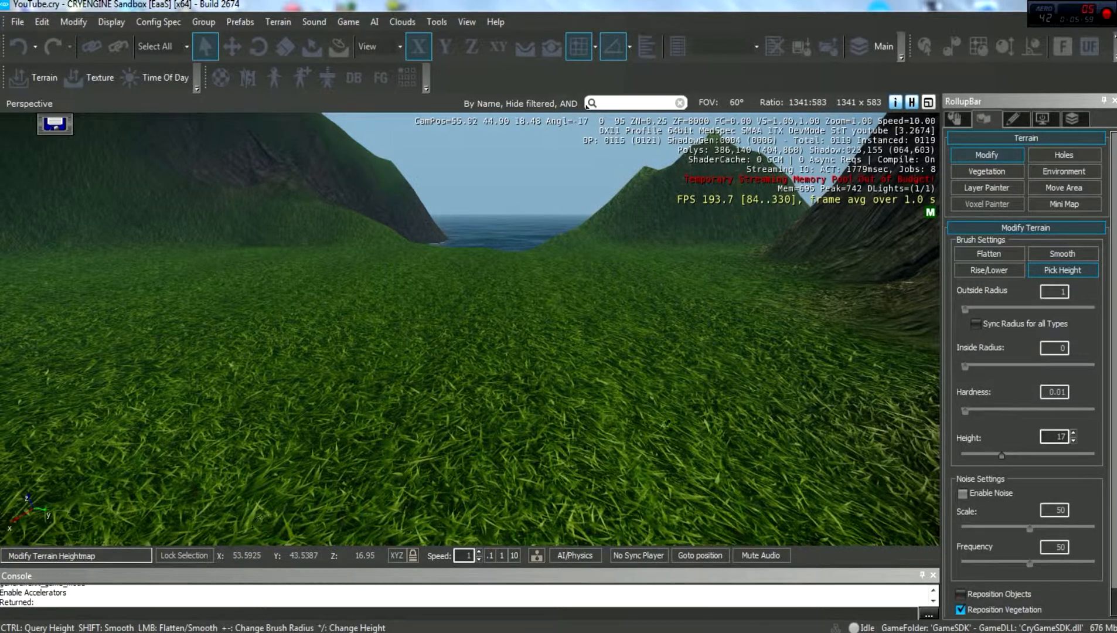
Smooth the grassy ridge between the valley and the shoreline with the Modify Terrain Smooth brush.
click(987, 154)
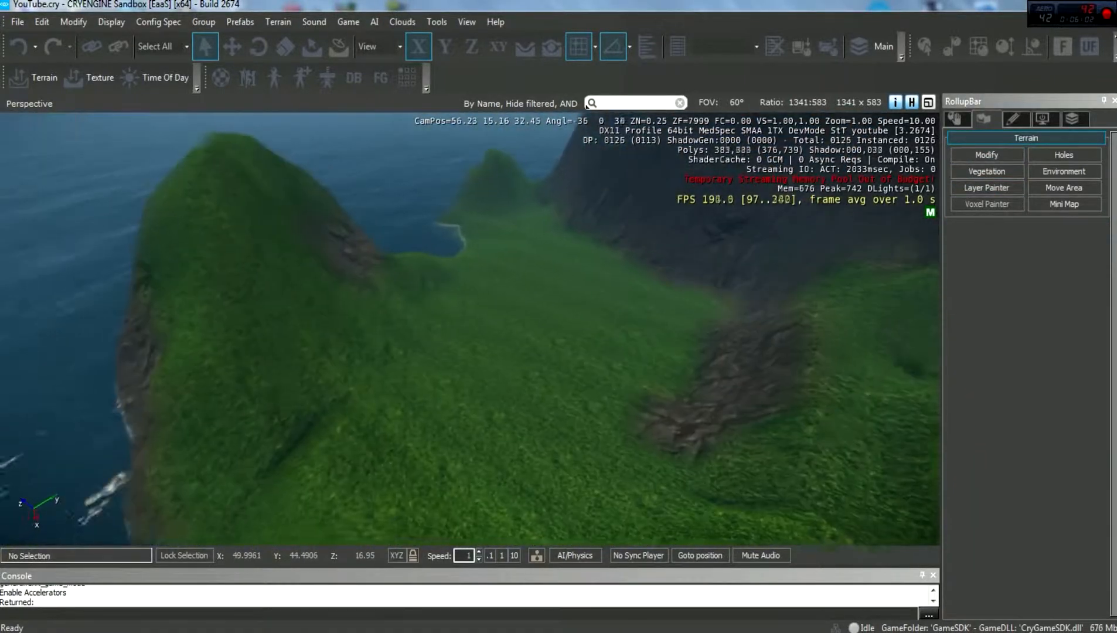
key(s)
mouse_move(470, 329)
right_down()
mouse_move(525, 367)
mouse_move(530, 299)
mouse_move(545, 337)
mouse_move(487, 331)
right_up()
key(w)
key(s)
key(w)
key(d)
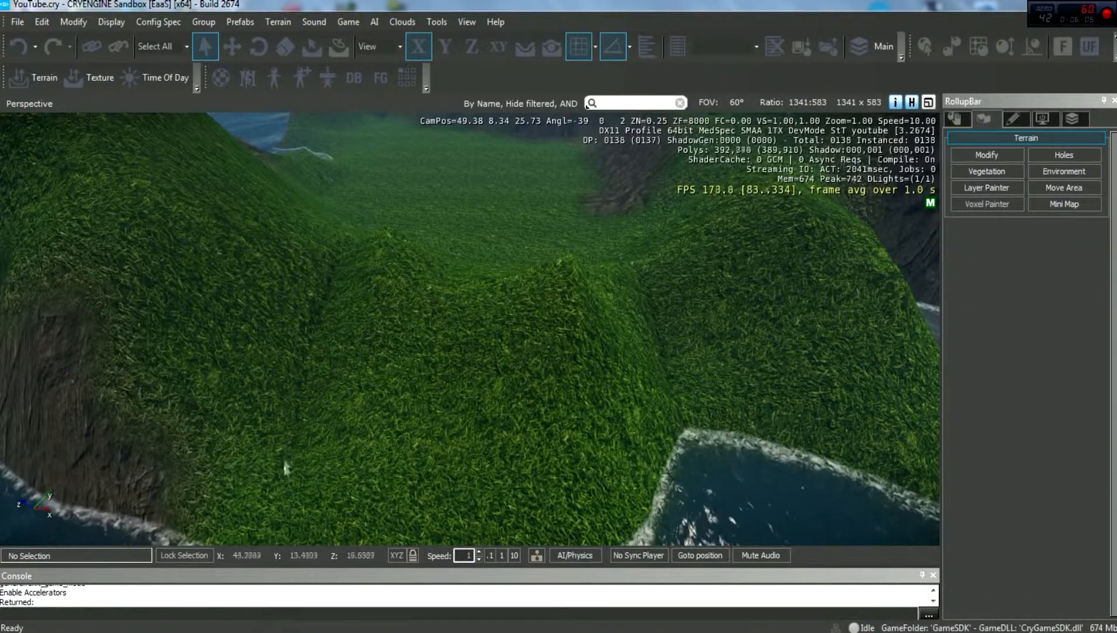
click(990, 155)
click(1062, 254)
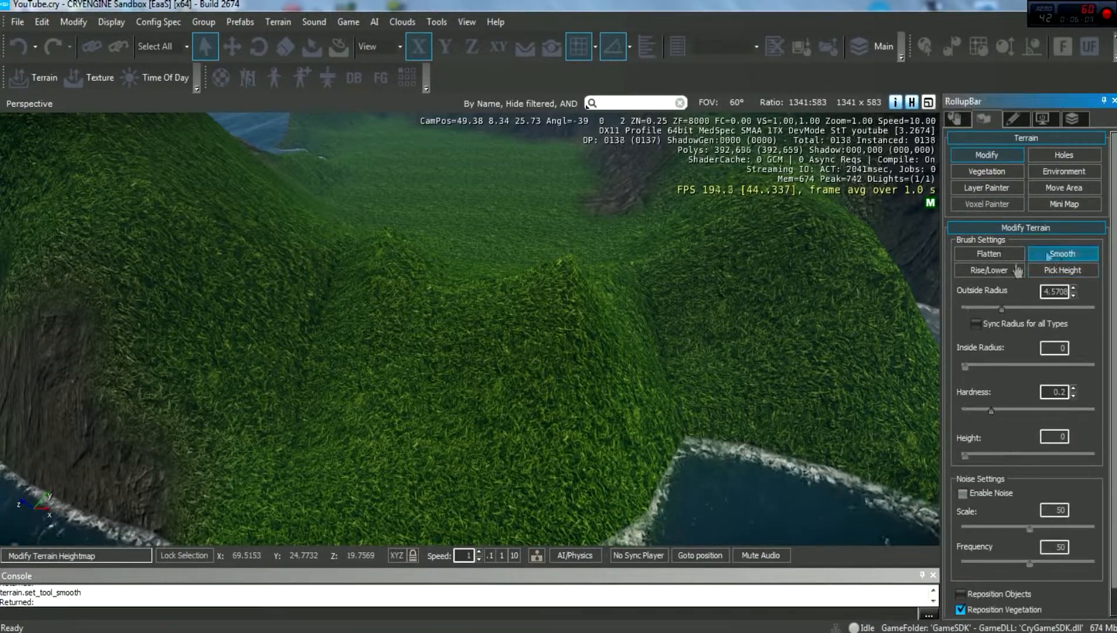
right_drag(481, 346, 428, 360)
key(d)
drag(487, 359, 525, 377)
key(d)
mouse_move(375, 334)
right_down()
mouse_move(328, 328)
mouse_move(350, 322)
right_up()
key(d)
key(a)
key(s)
right_drag(463, 378, 482, 359)
key(w)
key(d)
right_drag(606, 361, 534, 360)
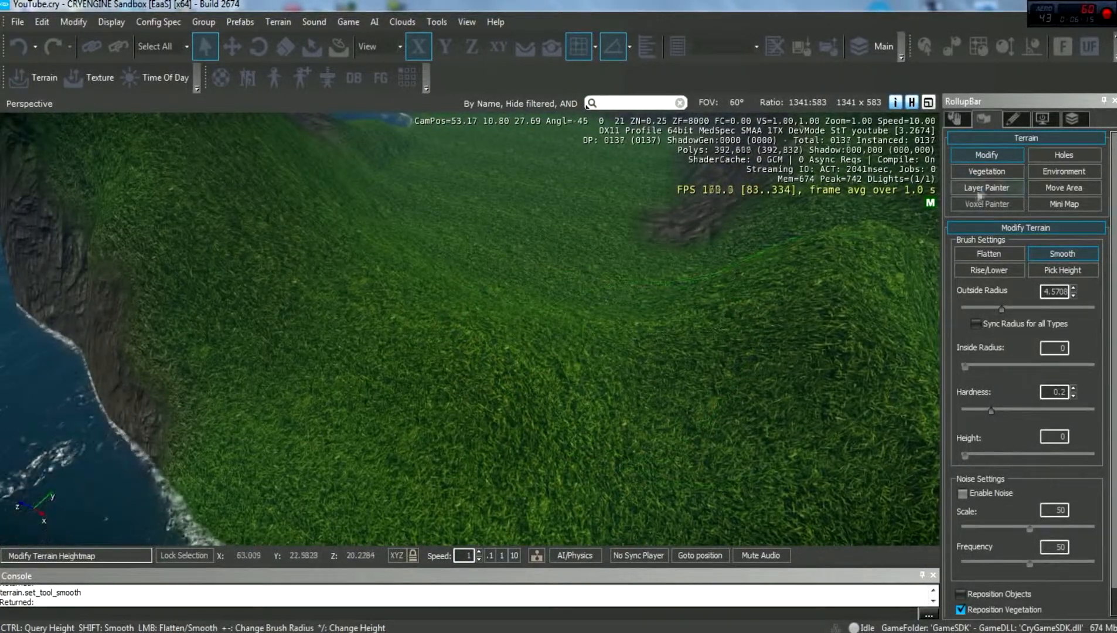
Browse the Brush objects to the lighthouse models under architecture, buildings, lighthouse.
click(956, 118)
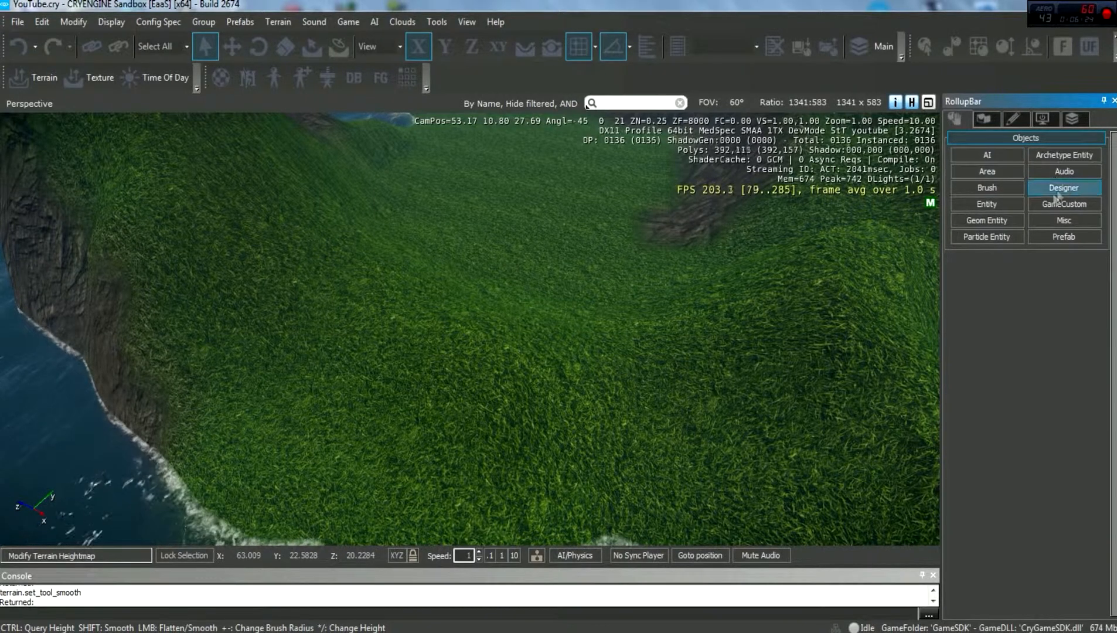
click(1005, 187)
click(958, 277)
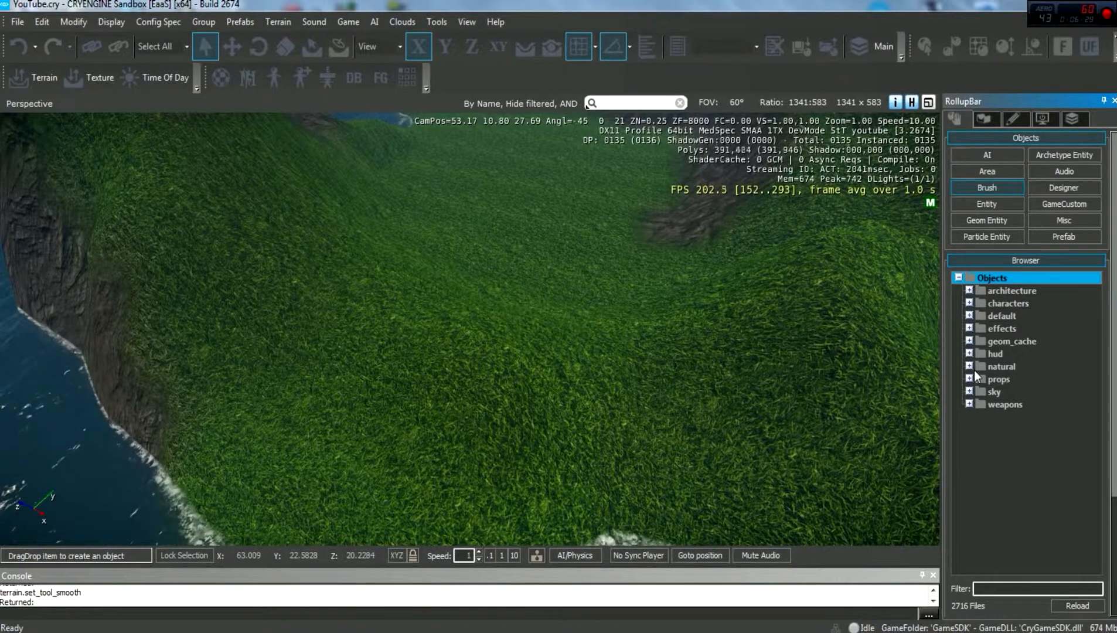
key(w)
right_drag(698, 375, 785, 275)
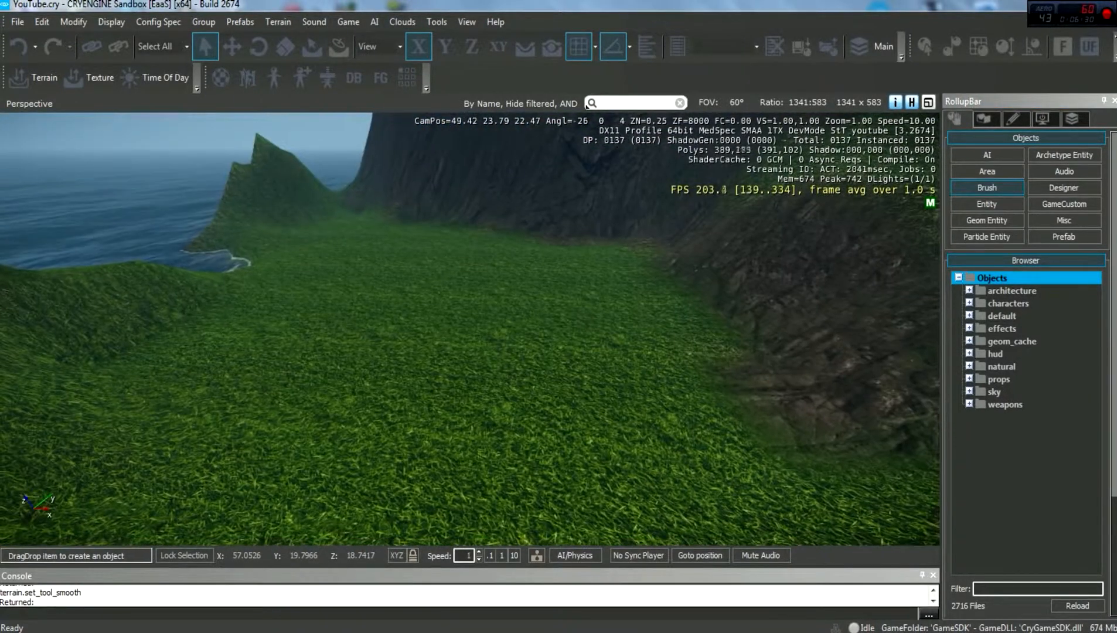
click(969, 290)
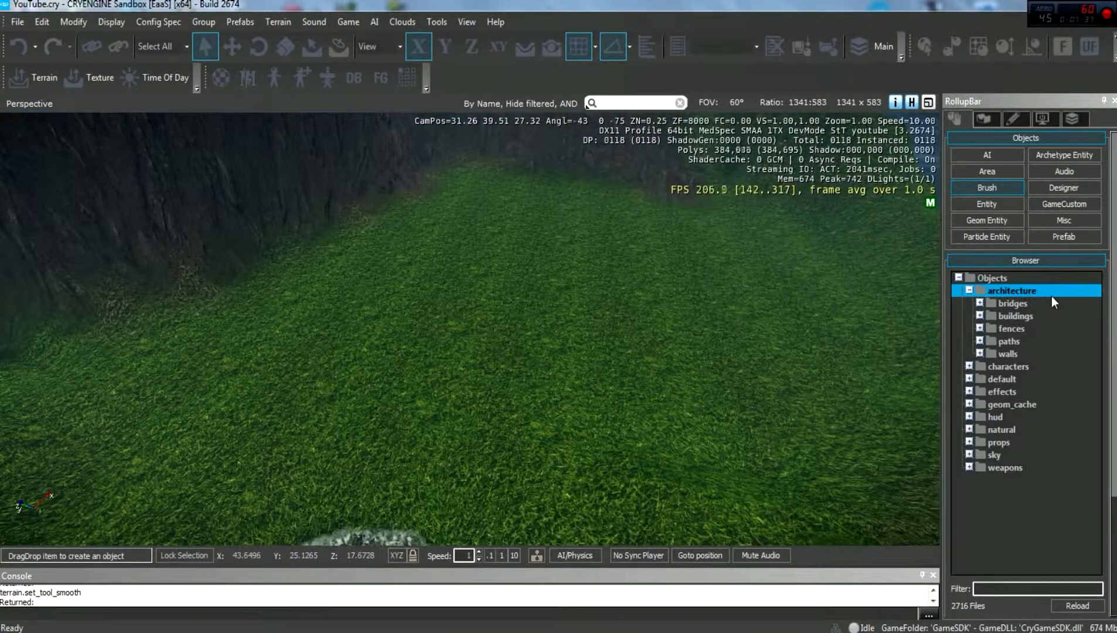
click(979, 316)
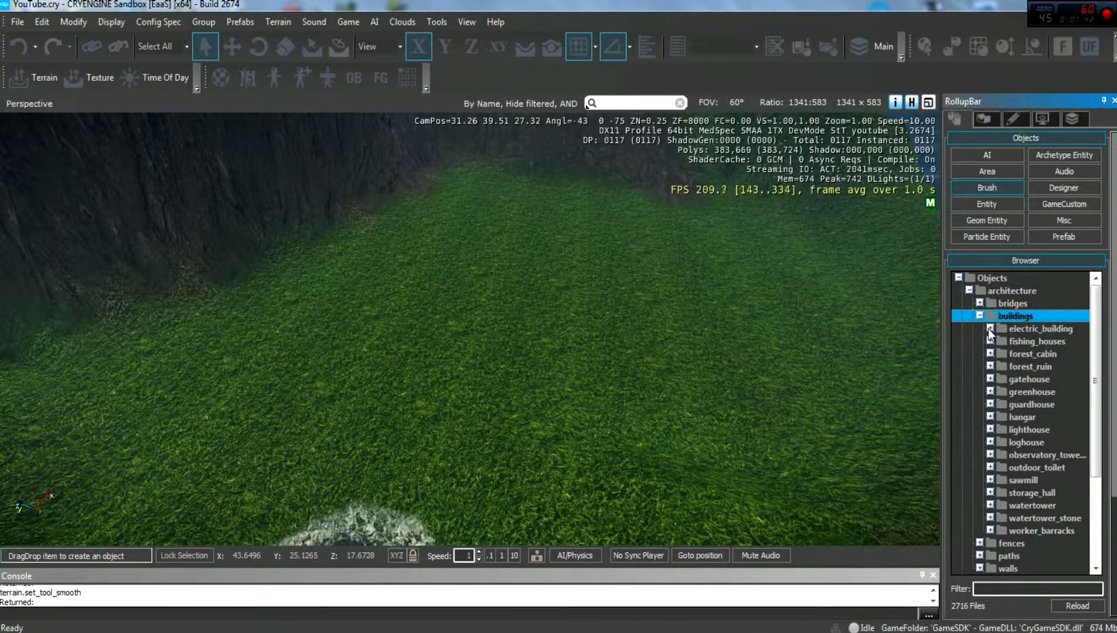
click(991, 430)
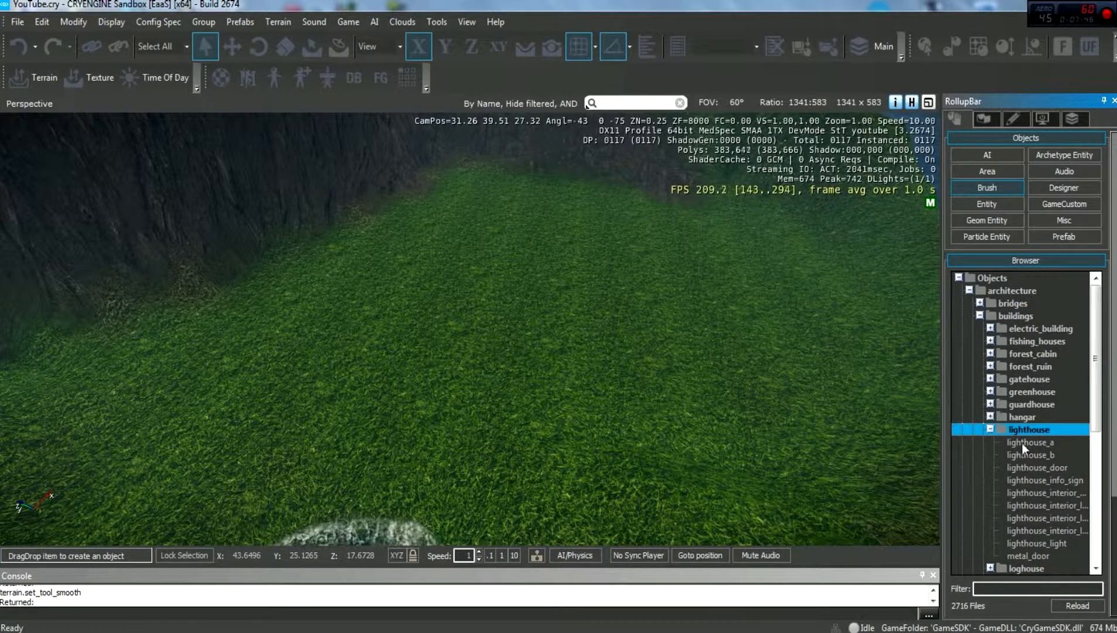
Examine the narrow grassy headland beside the cove as a site for the lighthouse.
key(s)
right_drag(674, 407, 710, 414)
key(w)
key(s)
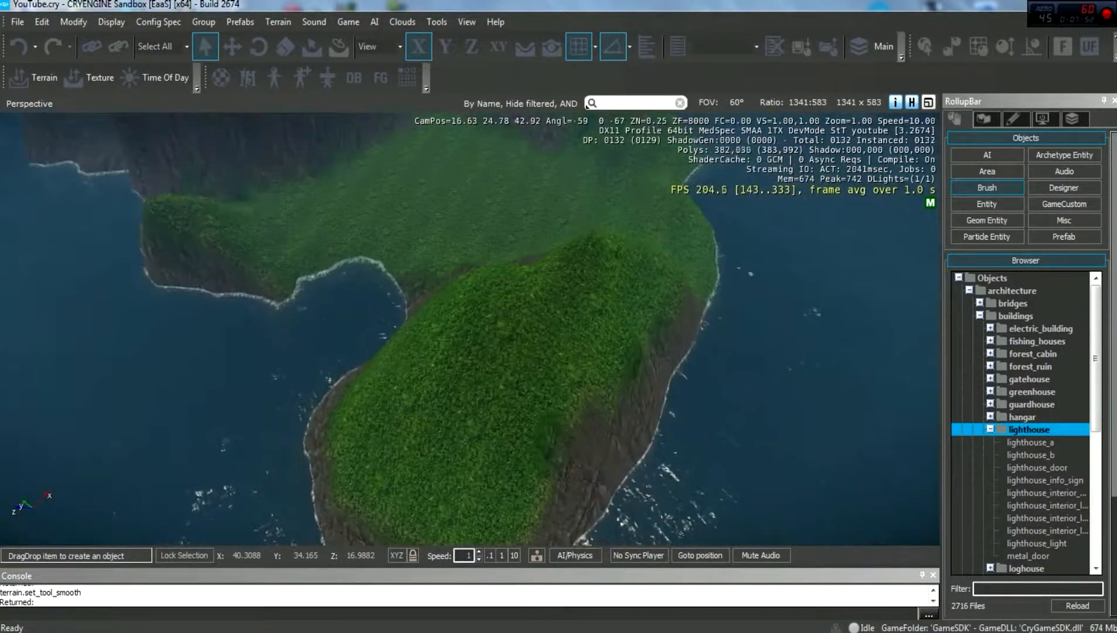
key(a)
right_drag(677, 396, 879, 361)
key(w)
key(w)
key(d)
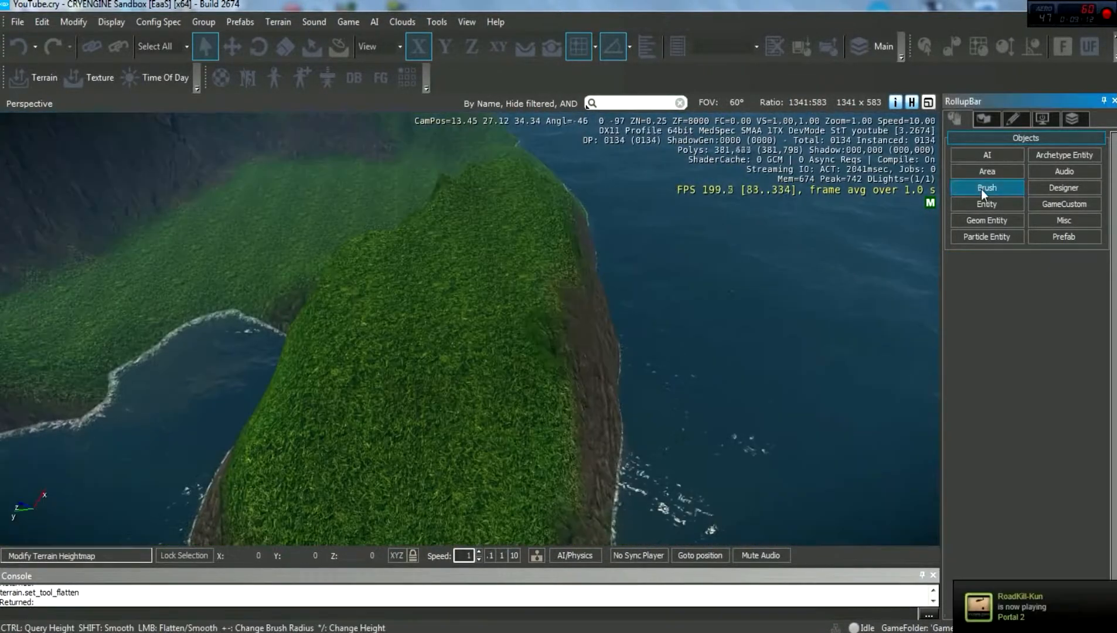
Place the lighthouse_a brush on the headland at about X 25, Y 28, Z 24.
click(981, 188)
click(990, 429)
click(989, 429)
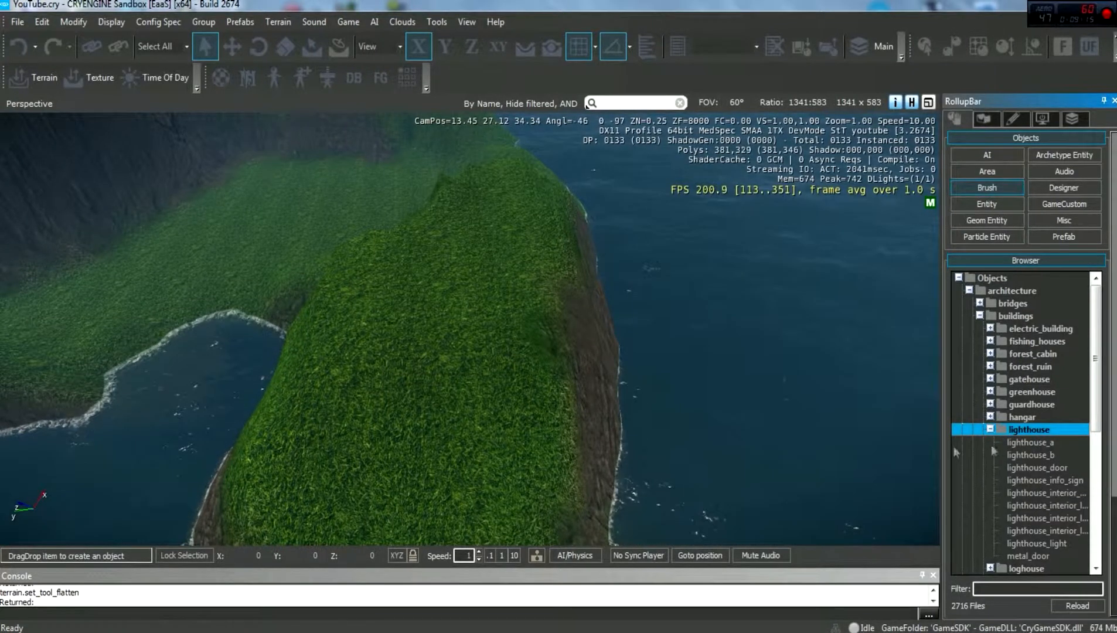
drag(1020, 443, 623, 434)
right_drag(623, 434, 712, 441)
key(a)
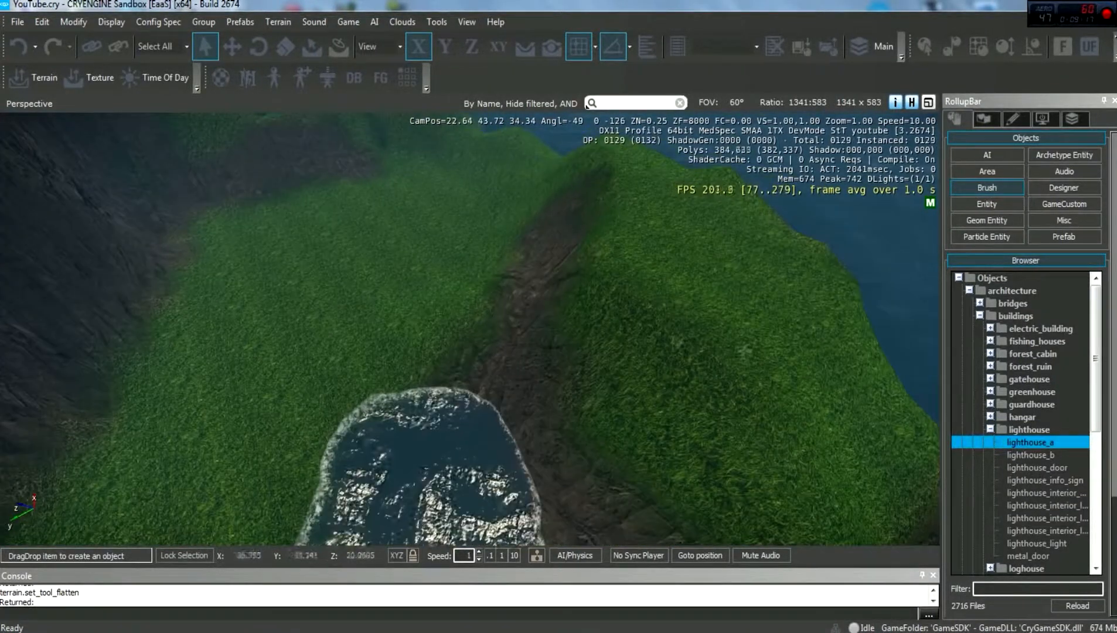
drag(1030, 449, 733, 284)
key(a)
right_drag(732, 283, 920, 283)
key(s)
key(w)
right_drag(701, 351, 701, 377)
key(s)
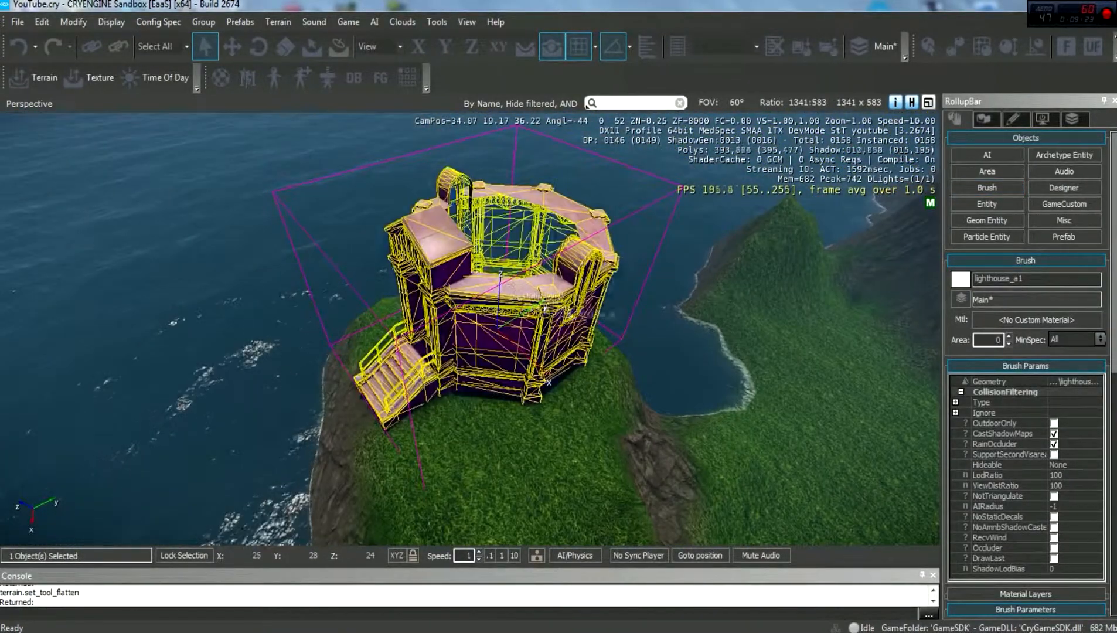
Move the lighthouse base along the Y axis to Y 26 and switch to the Rotate tool.
key(d)
right_drag(626, 341, 521, 357)
right_drag(757, 340, 739, 353)
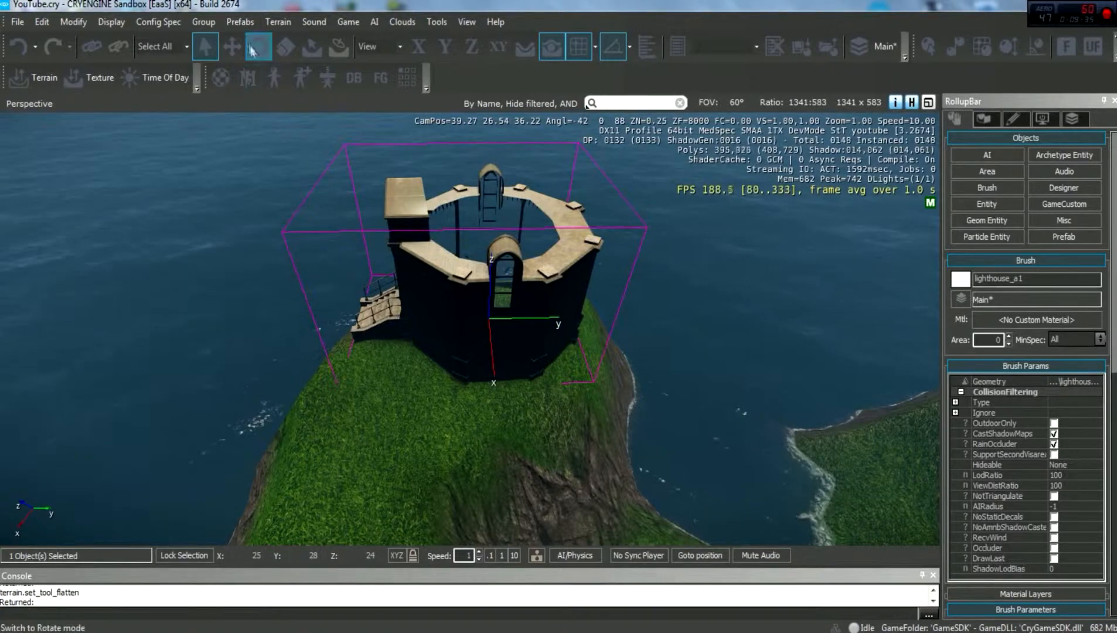
click(231, 47)
drag(549, 320, 507, 323)
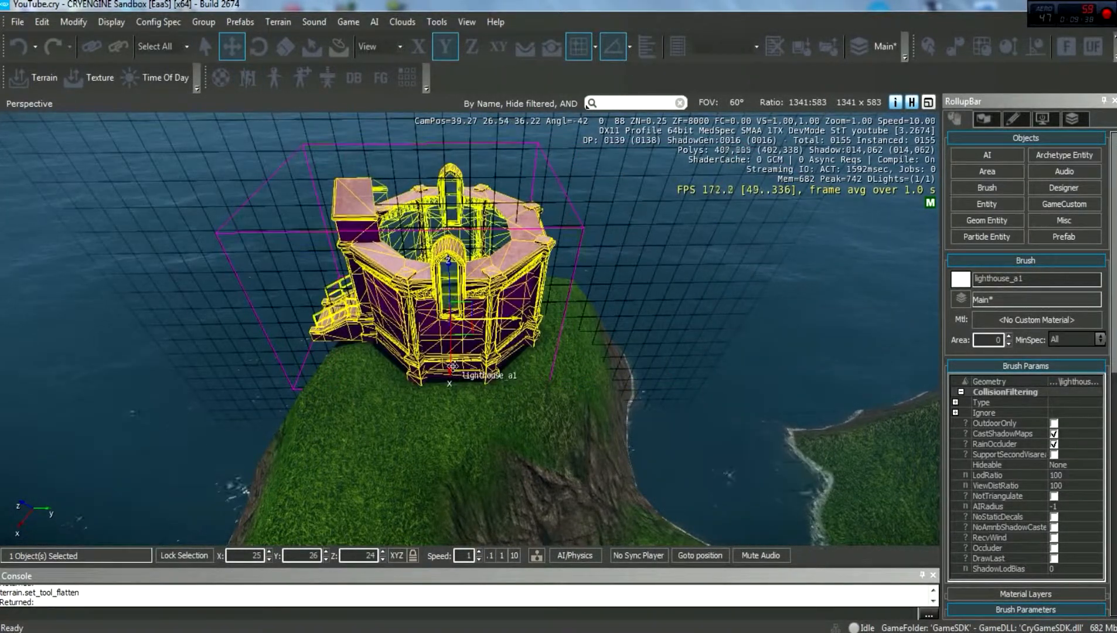
key(1)
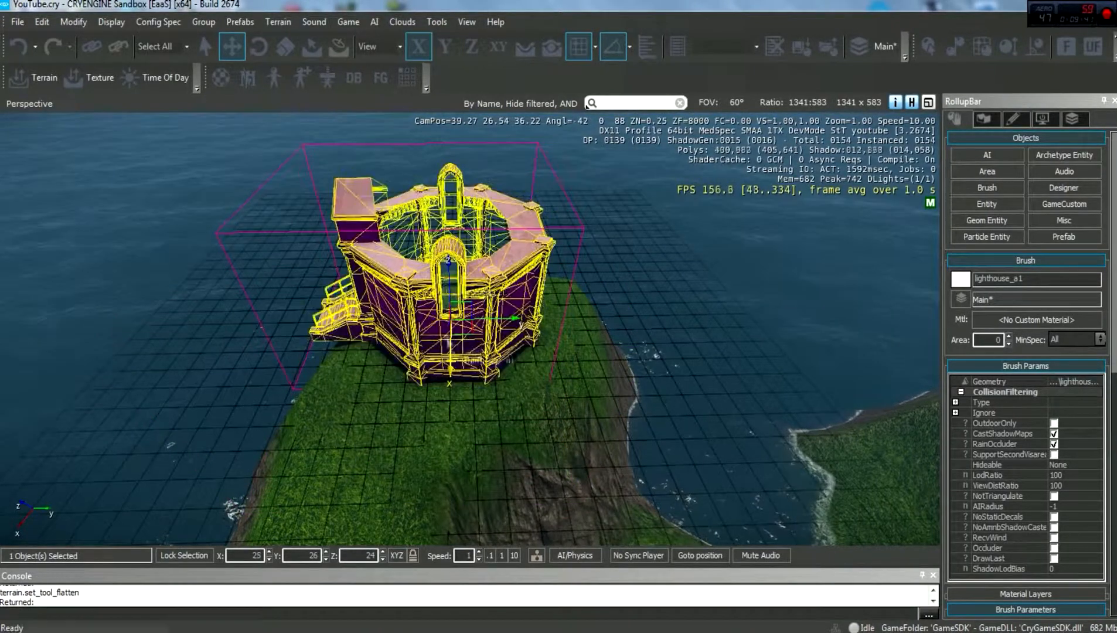
mouse_move(450, 281)
mouse_down()
mouse_move(449, 211)
mouse_move(452, 284)
mouse_up()
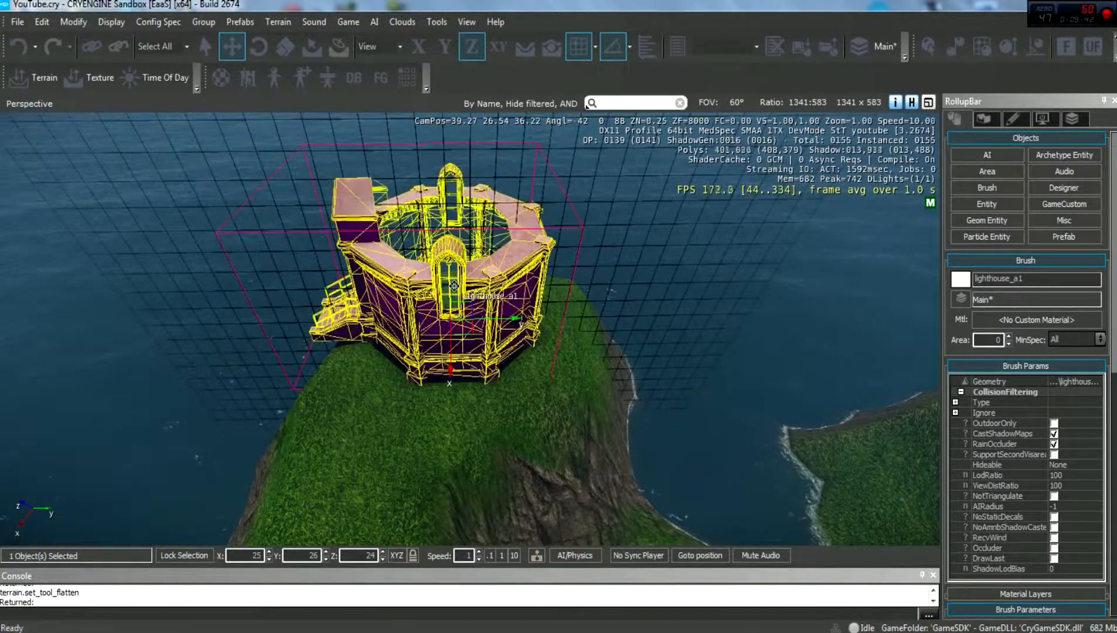
click(256, 46)
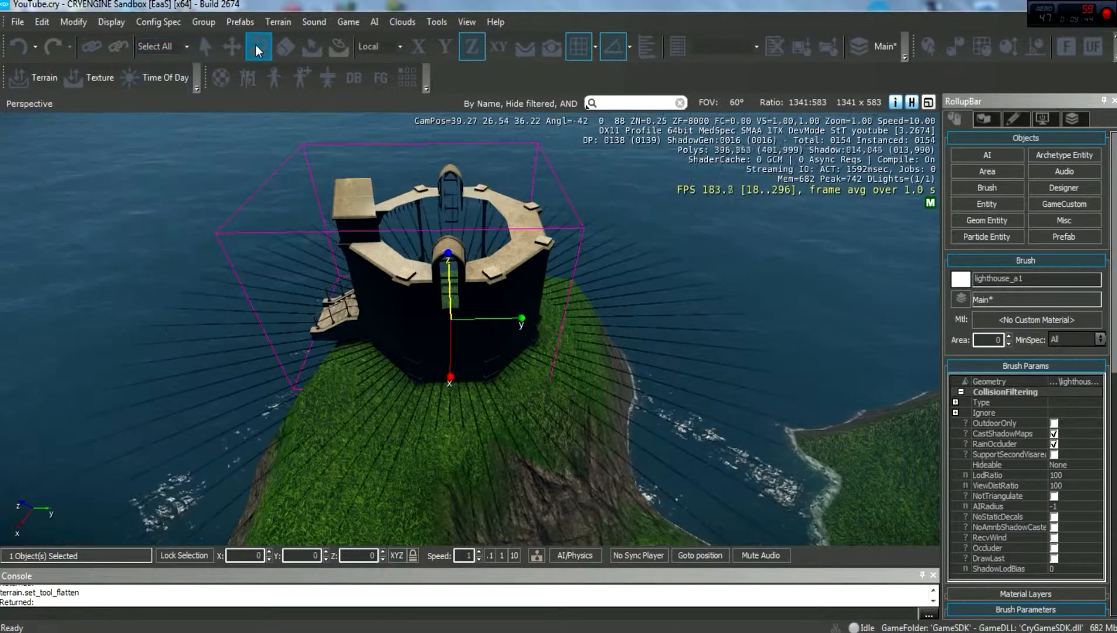
Try rotating the lighthouse base about its axes, and undo the trial rotations.
mouse_move(452, 374)
mouse_down()
mouse_move(453, 437)
mouse_move(458, 360)
mouse_up()
mouse_move(516, 336)
mouse_down()
mouse_move(515, 326)
mouse_move(529, 343)
mouse_move(482, 267)
mouse_move(514, 333)
mouse_up()
mouse_move(473, 269)
mouse_down()
mouse_move(476, 259)
mouse_move(472, 281)
mouse_up()
key(ctrl+z)
key(ctrl+z)
key(ctrl+z)
key(ctrl+z)
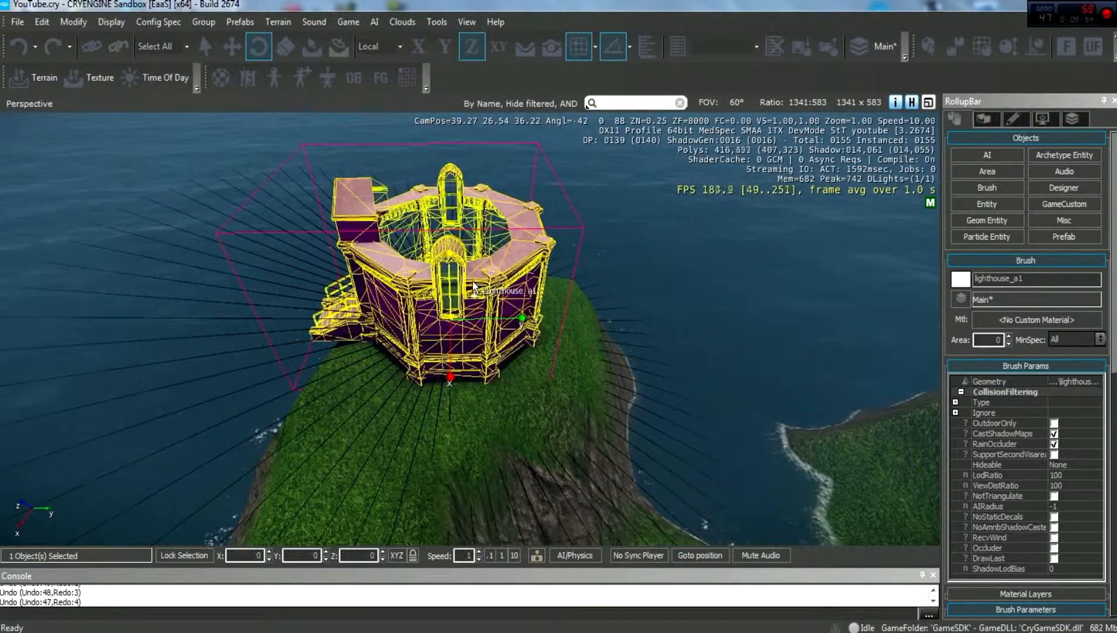
Rotate the lighthouse base 90 degrees about the Z axis and shift it slightly along the Y axis.
drag(451, 263, 440, 456)
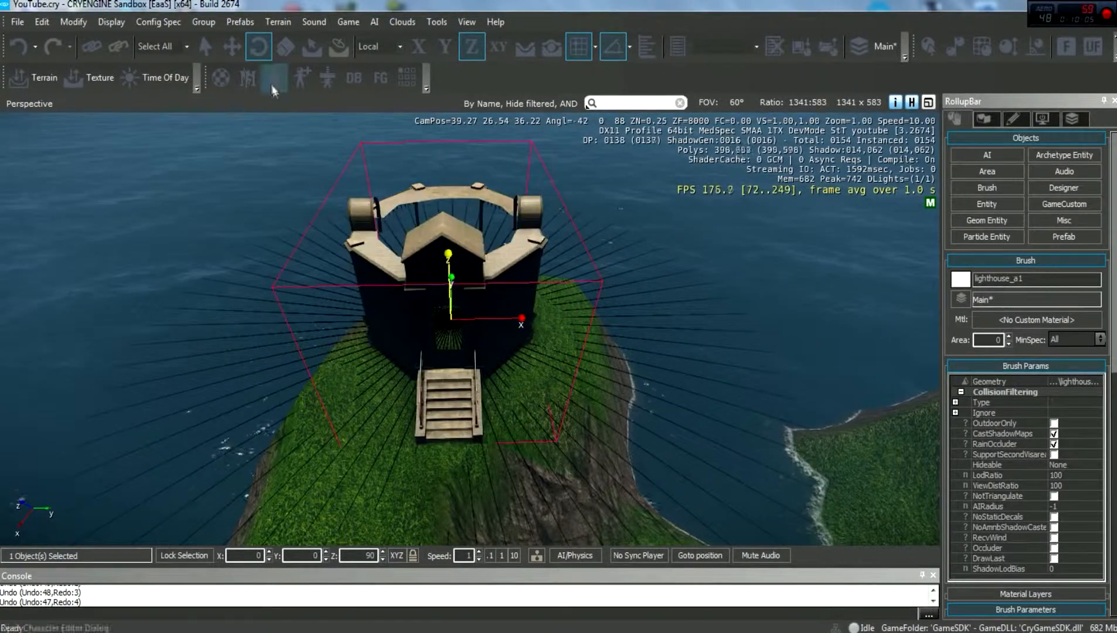
click(235, 41)
drag(511, 319, 560, 320)
click(659, 317)
Flatten the terrain around the back of the lighthouse base to height 24 with an outside radius of 2.
right_drag(659, 318, 797, 316)
key(a)
key(w)
key(s)
key(w)
key(a)
right_drag(469, 346, 554, 376)
key(s)
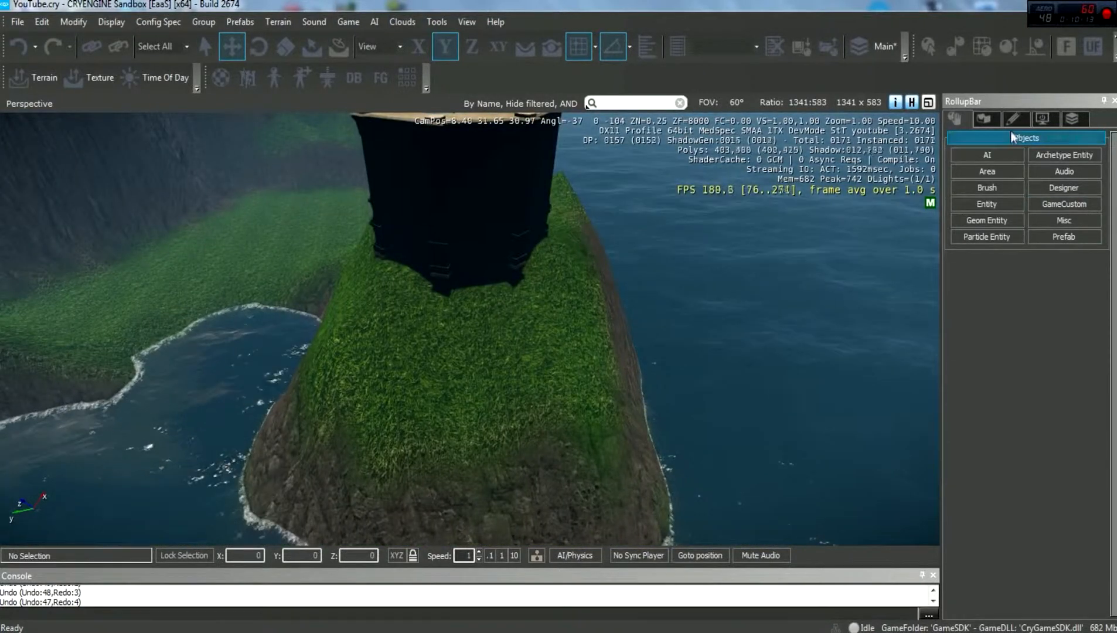
click(985, 119)
click(1001, 185)
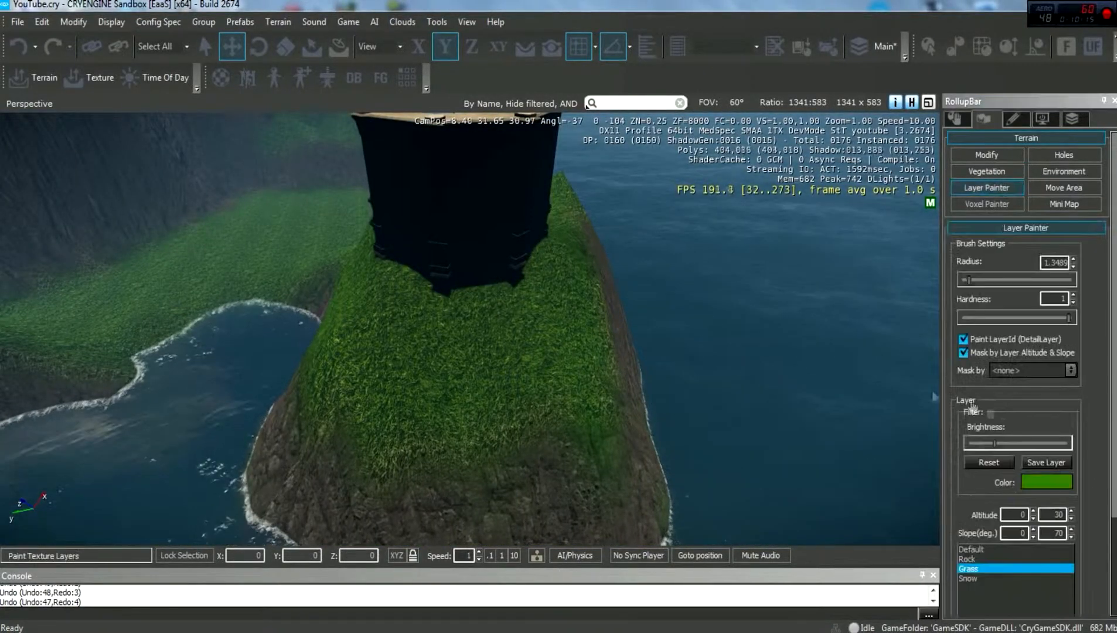
click(986, 155)
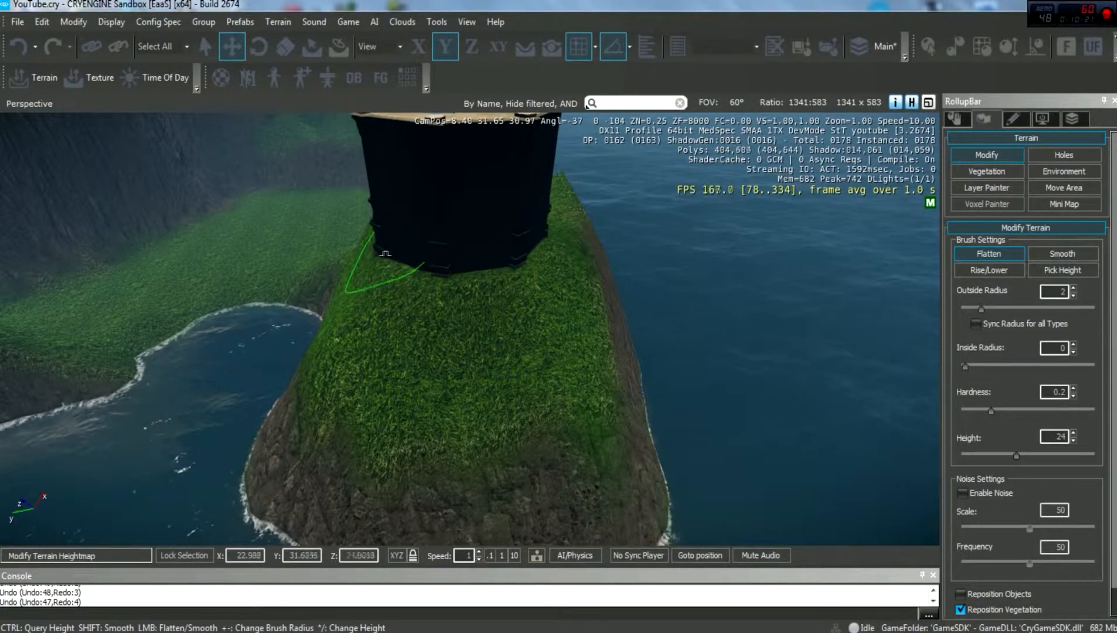
Inspect how the lighthouse base and its stairs sit on the headland from around the building.
key(w)
right_drag(394, 255, 296, 328)
key(d)
key(d)
key(d)
key(s)
key(s)
key(d)
right_drag(446, 304, 437, 249)
Place the lighthouse_b tower brush on the grass near the base at about X 41, Y 35, Z 17.
click(957, 118)
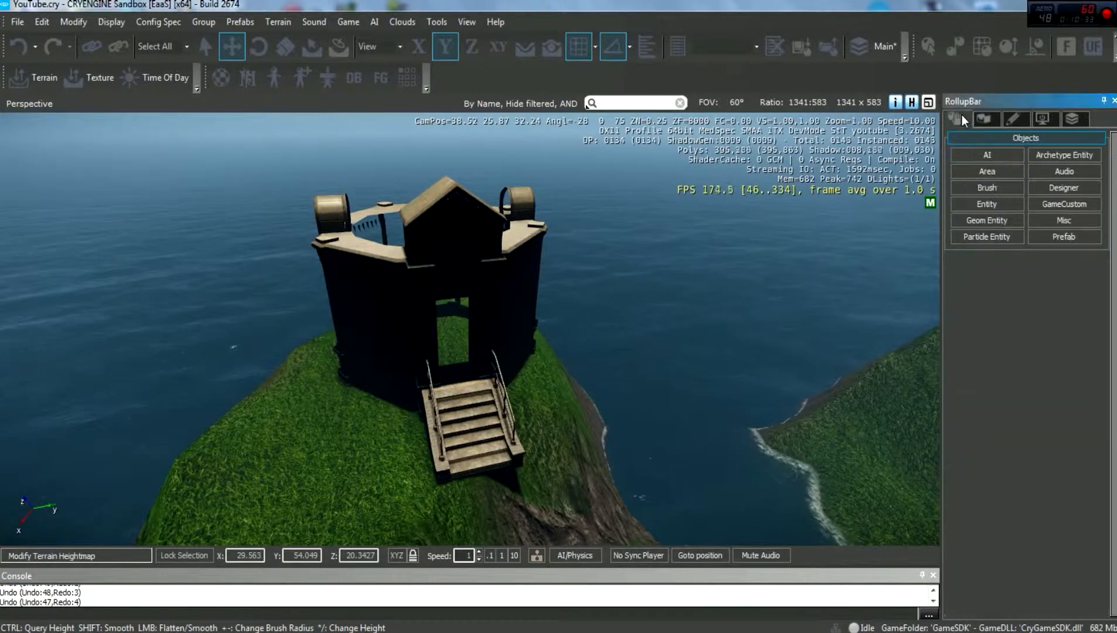
click(987, 186)
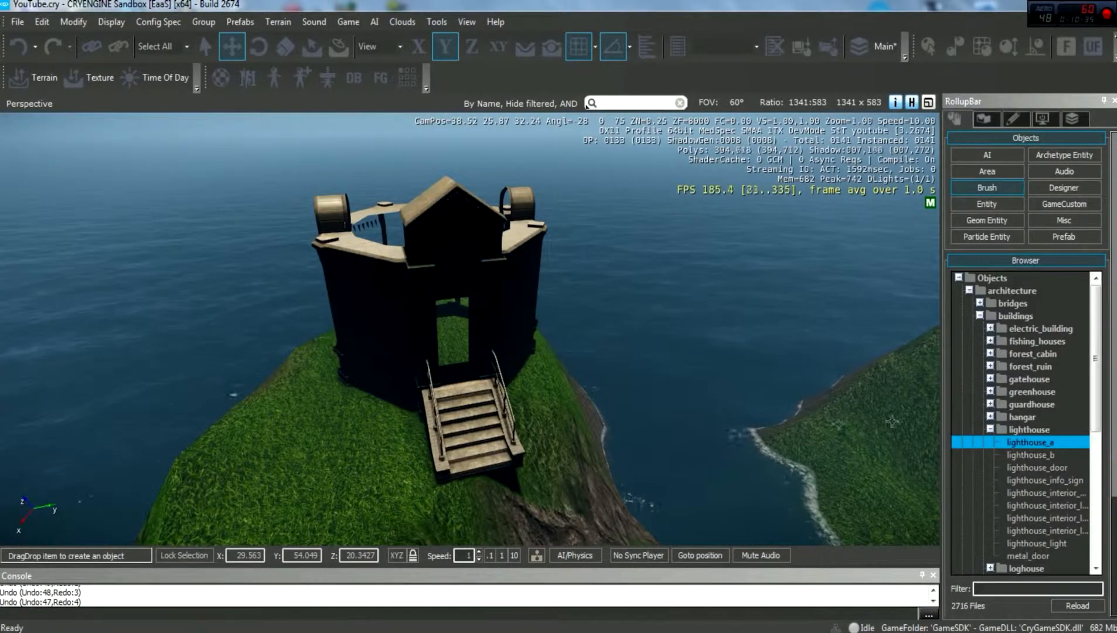
key(s)
right_drag(453, 283, 486, 329)
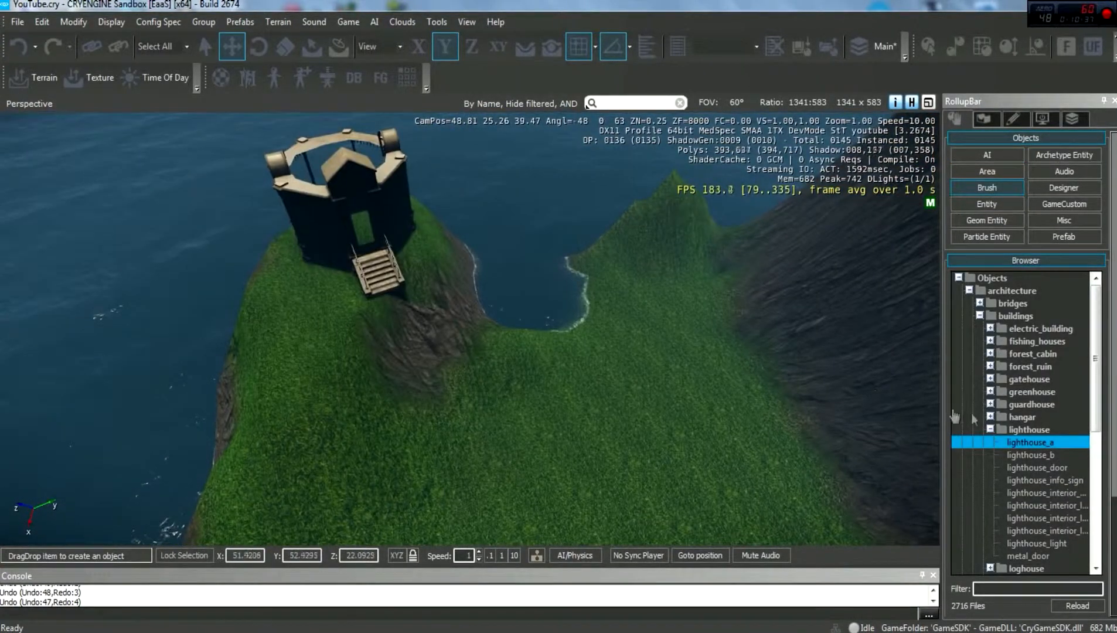
drag(1031, 456, 534, 423)
key(s)
right_drag(571, 429, 480, 382)
key(d)
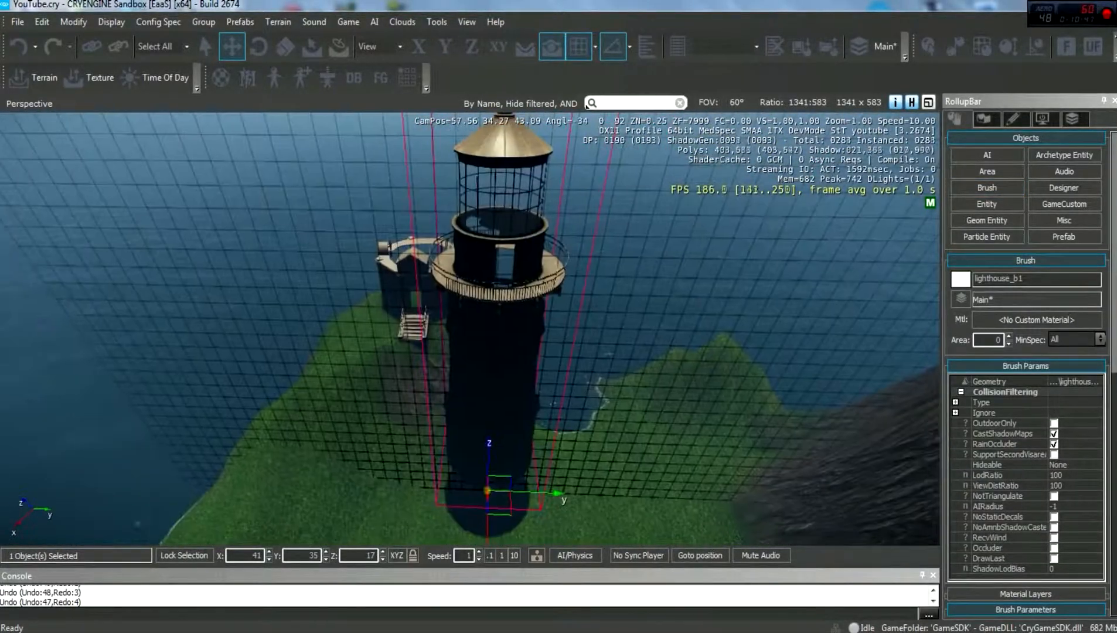
Delete the lighthouse_b tower from the level.
click(406, 269)
click(489, 476)
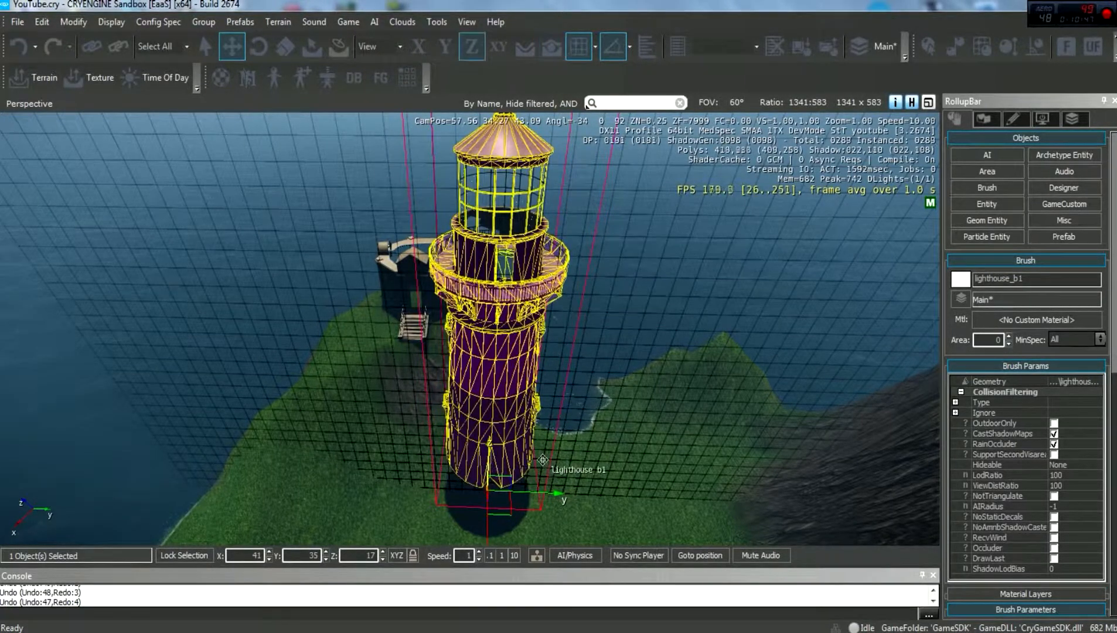
key(Delete)
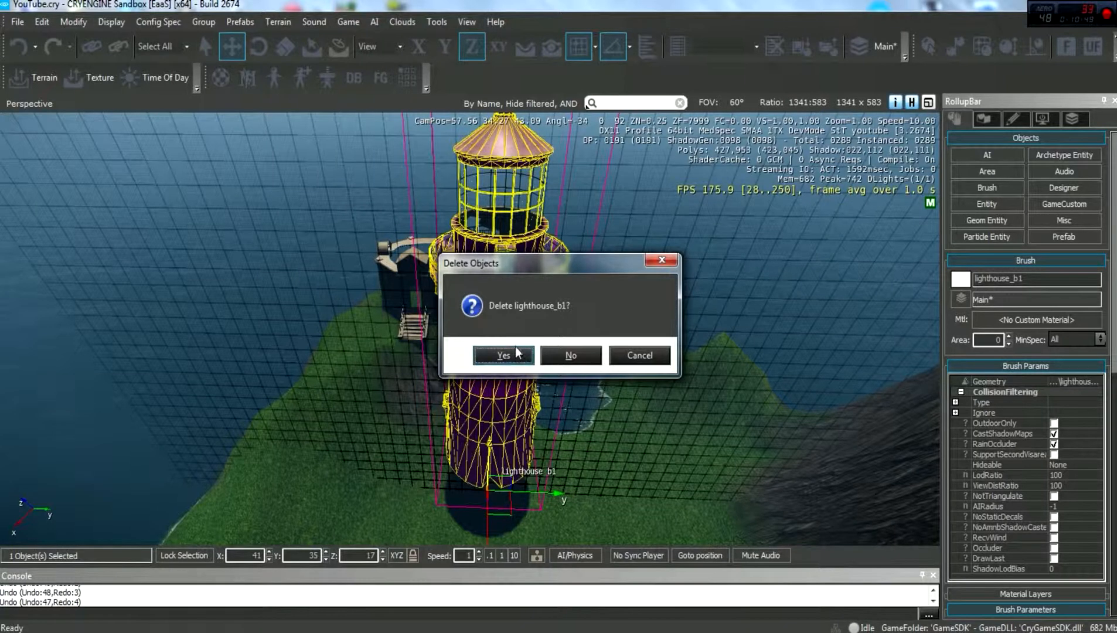
click(515, 347)
Place the lighthouse_interior_base brush on the grass near the lighthouse base at about X 32, Y 24, Z 24.
click(988, 187)
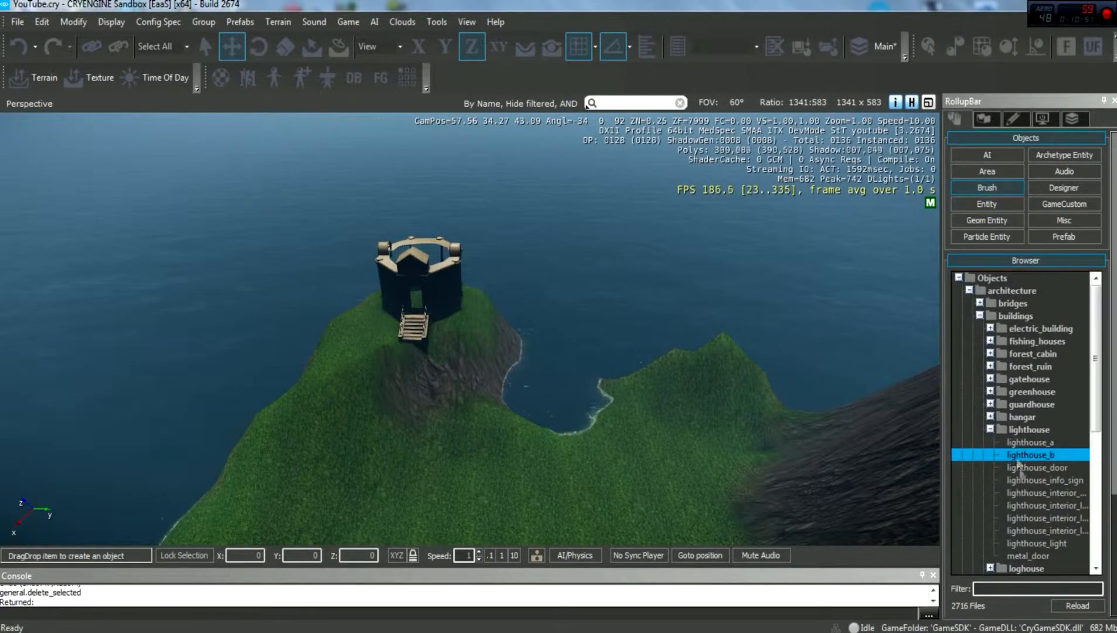
click(1041, 492)
key(w)
mouse_move(824, 472)
right_down()
mouse_move(789, 469)
mouse_move(821, 471)
right_up()
key(s)
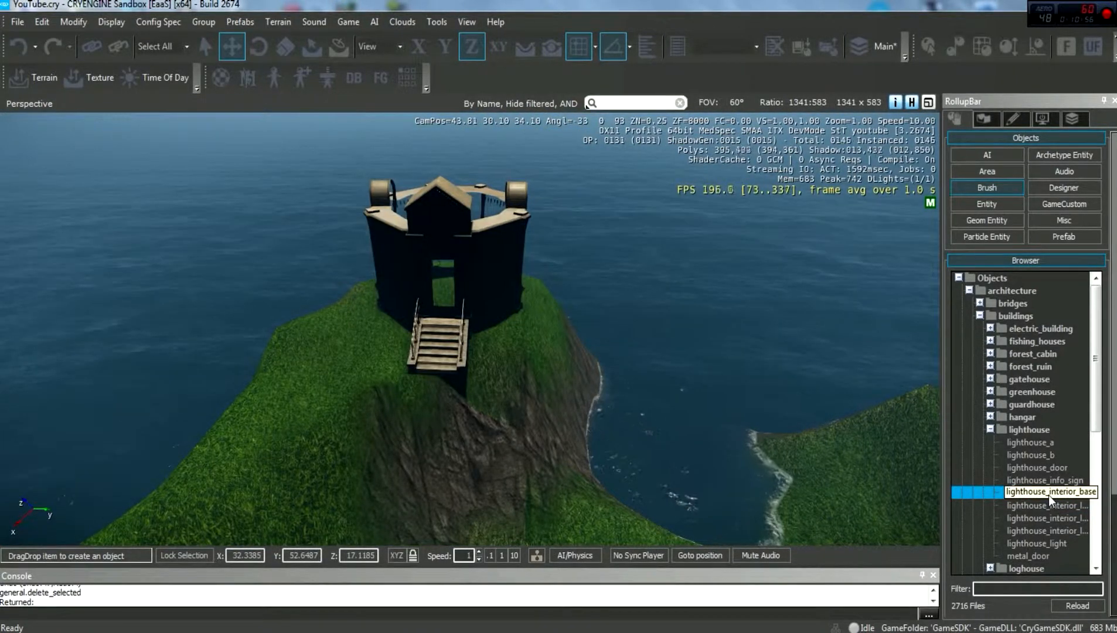
drag(1048, 495, 796, 302)
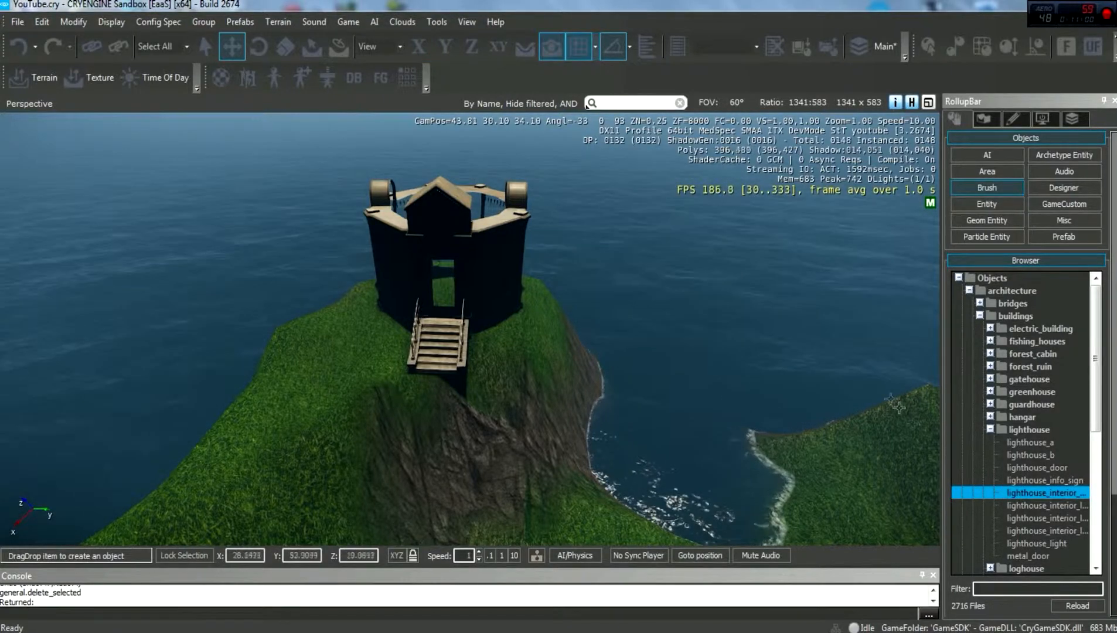
mouse_move(1027, 491)
mouse_down()
mouse_move(360, 445)
mouse_move(347, 345)
mouse_up()
Rotate the lighthouse interior base to 90 degrees about the Z axis.
key(w)
right_drag(347, 346, 366, 300)
key(s)
key(w)
key(a)
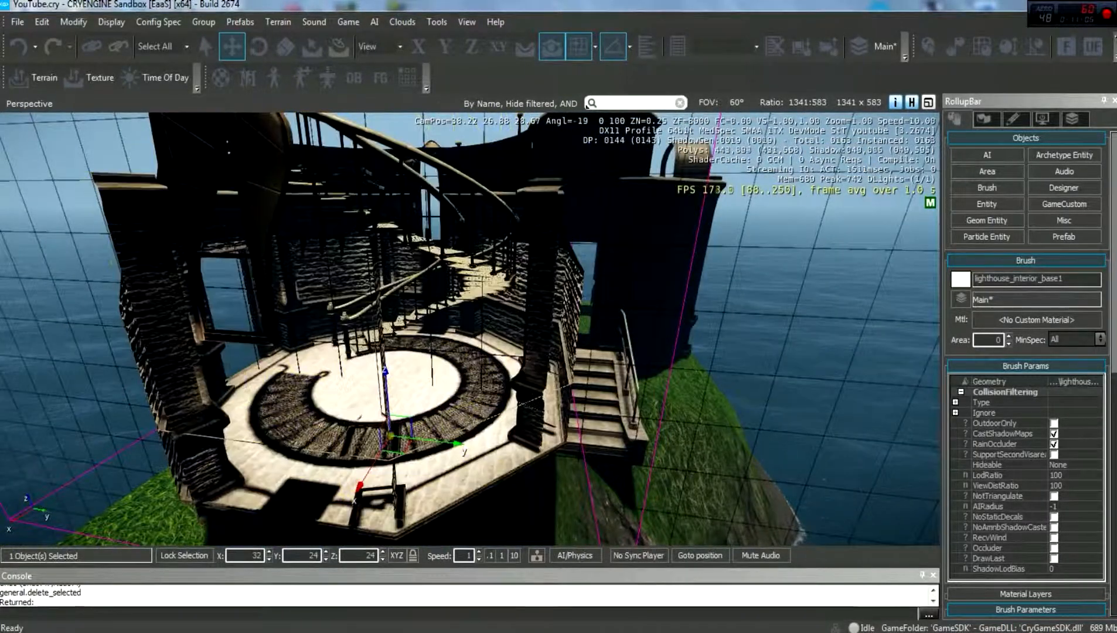
click(260, 48)
right_drag(391, 358, 471, 362)
key(s)
key(a)
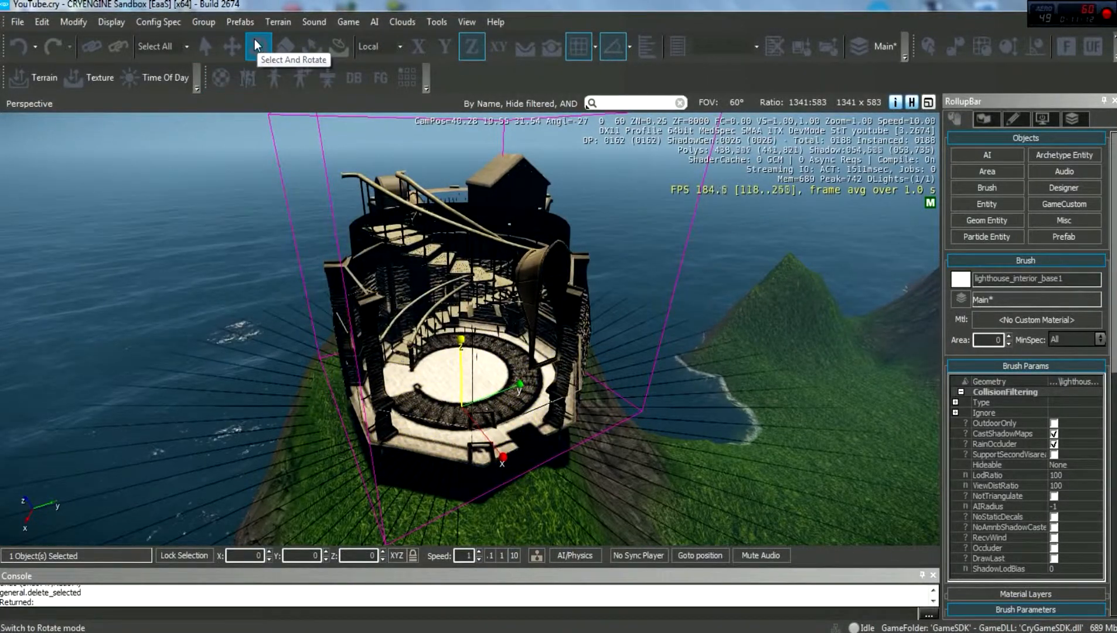
key(d)
right_drag(460, 338, 414, 370)
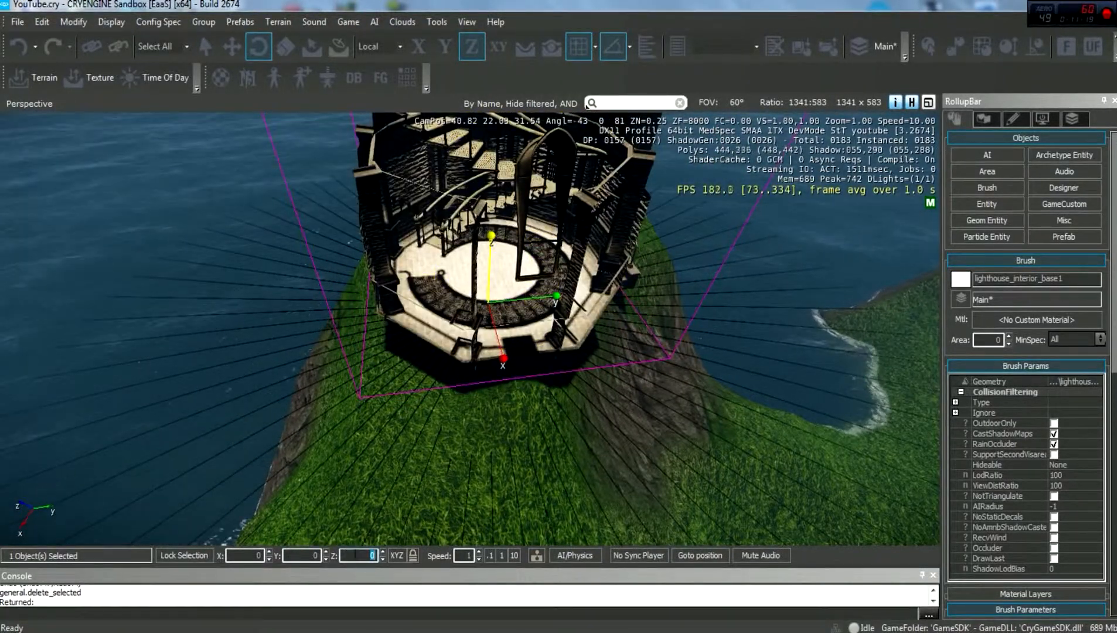
key(Return)
Inspect from several sides how the rotated interior base's entrance lines up with the exterior base's doorway.
right_drag(656, 357, 317, 296)
key(d)
key(w)
key(s)
key(d)
key(w)
right_drag(833, 346, 665, 365)
key(w)
key(s)
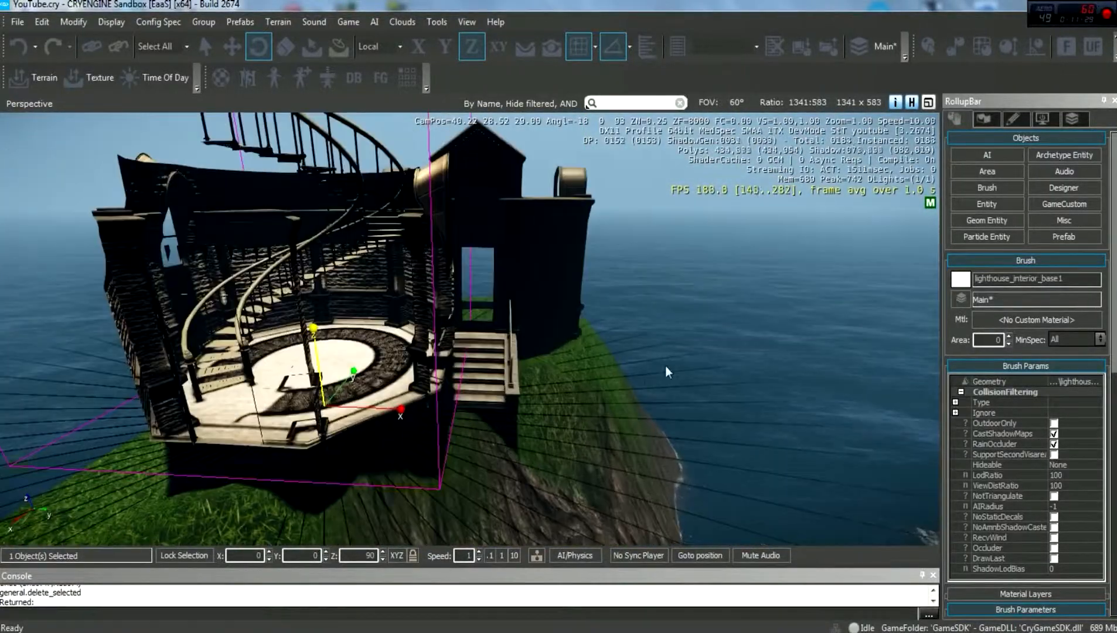
Move the interior base into the exterior lighthouse base at X 25, Y 28, Z 24, and deselect it.
click(233, 46)
click(530, 286)
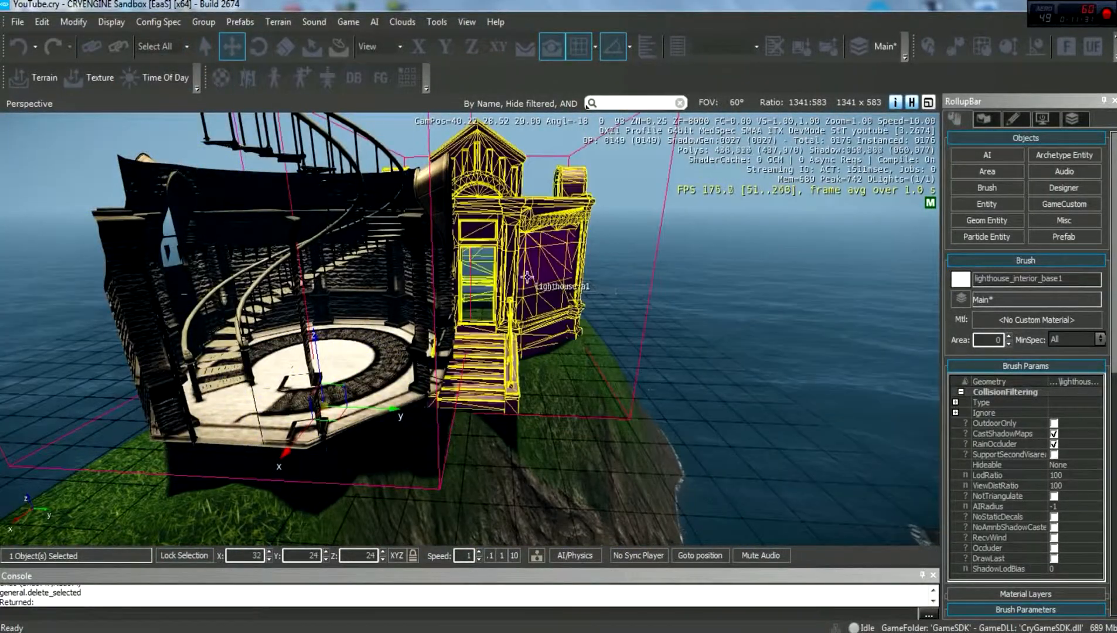
key(h)
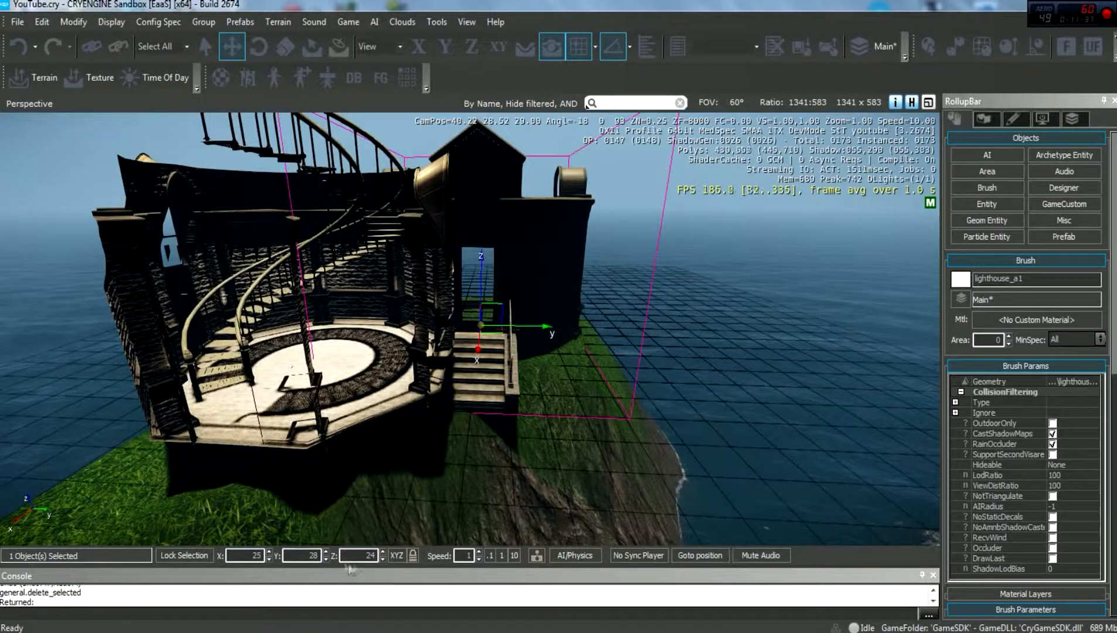
click(339, 427)
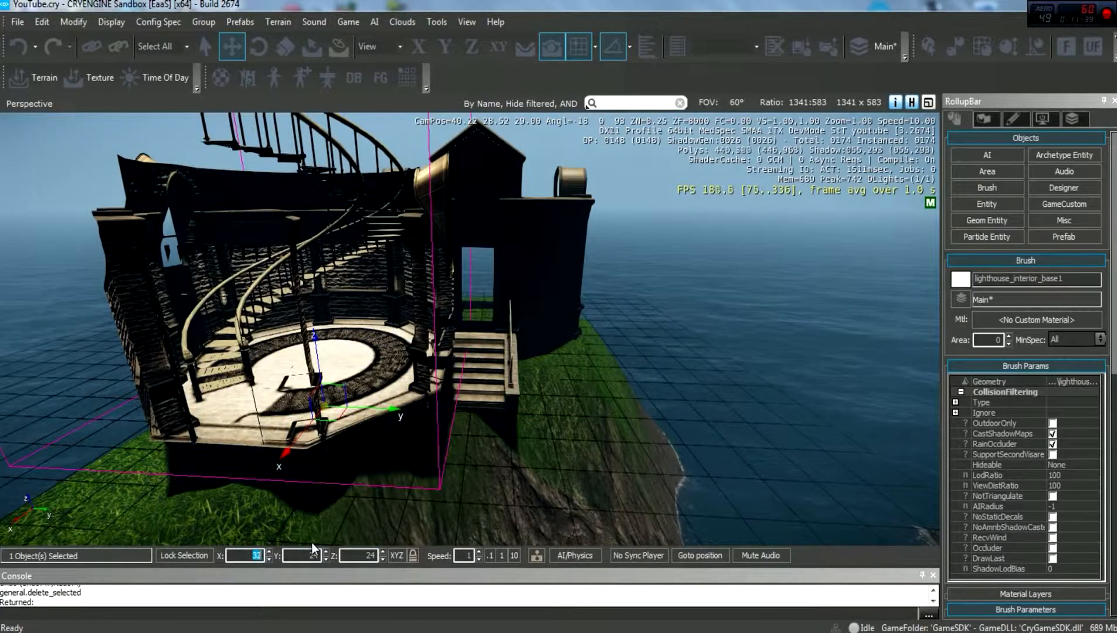
text(25)
key(Tab)
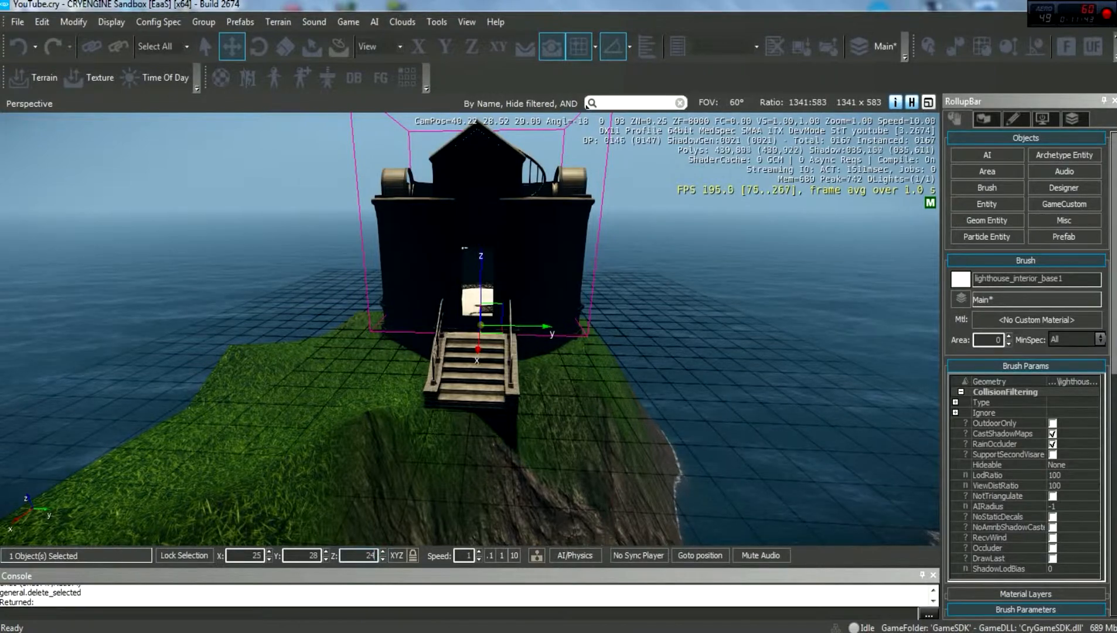
click(325, 391)
Start a playtest beside the entrance and walk up the outside stairs into the lighthouse interior.
right_drag(326, 391, 398, 457)
key(w)
key(a)
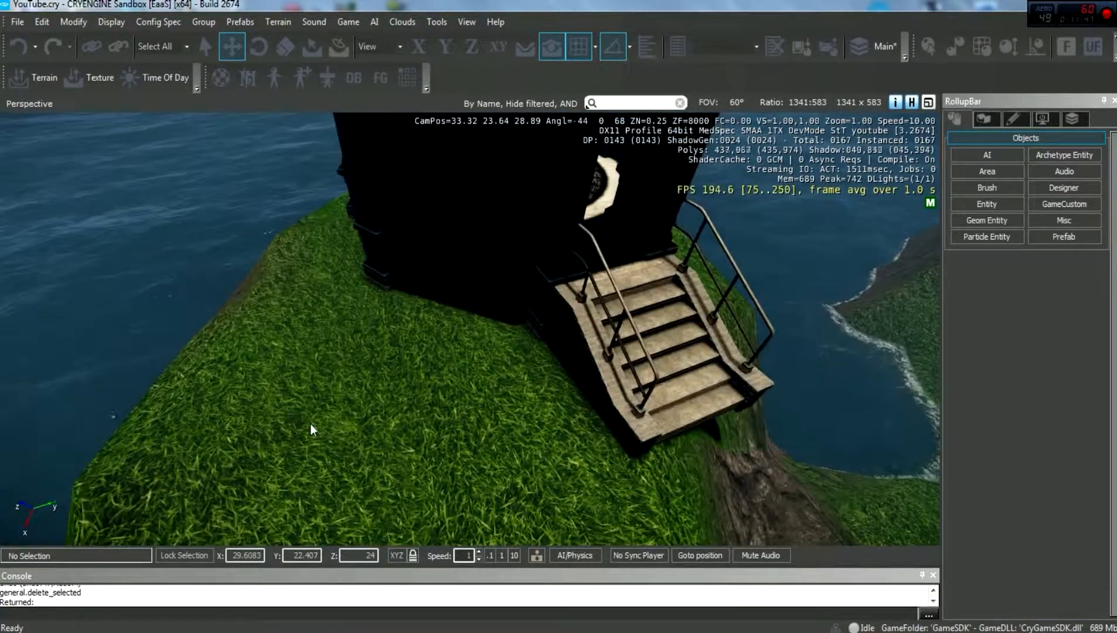
key(ctrl+g)
key(w)
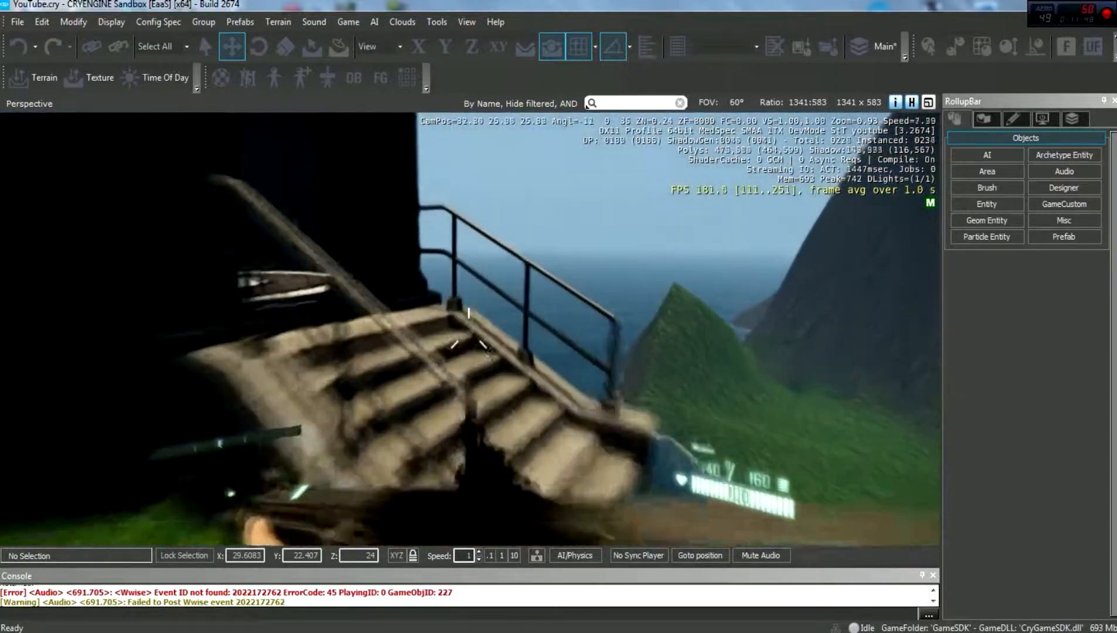
key(w)
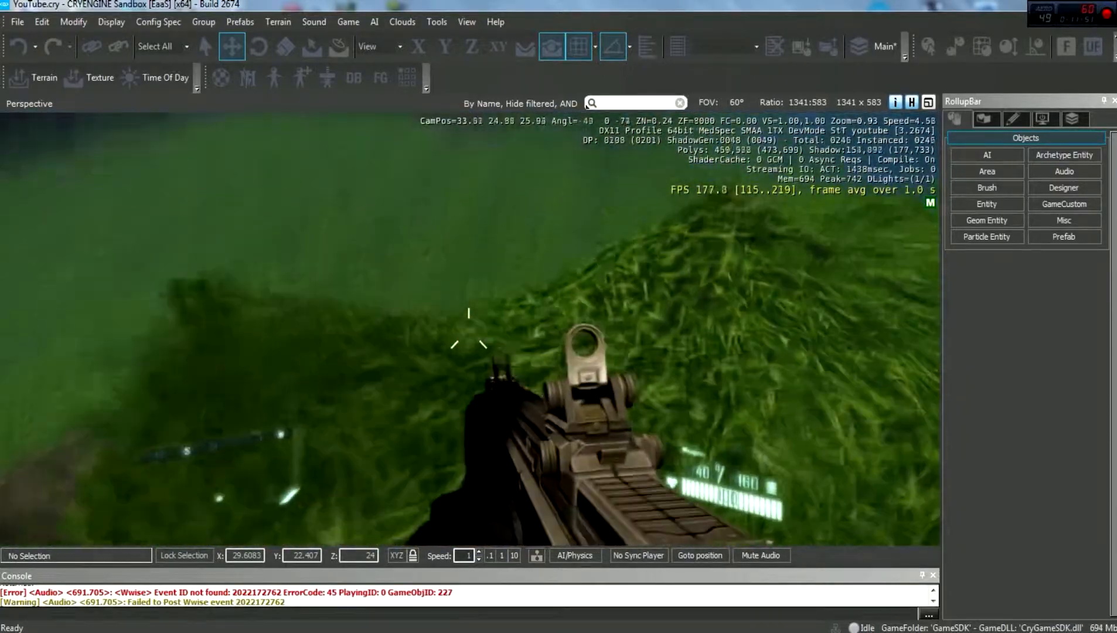
key(w)
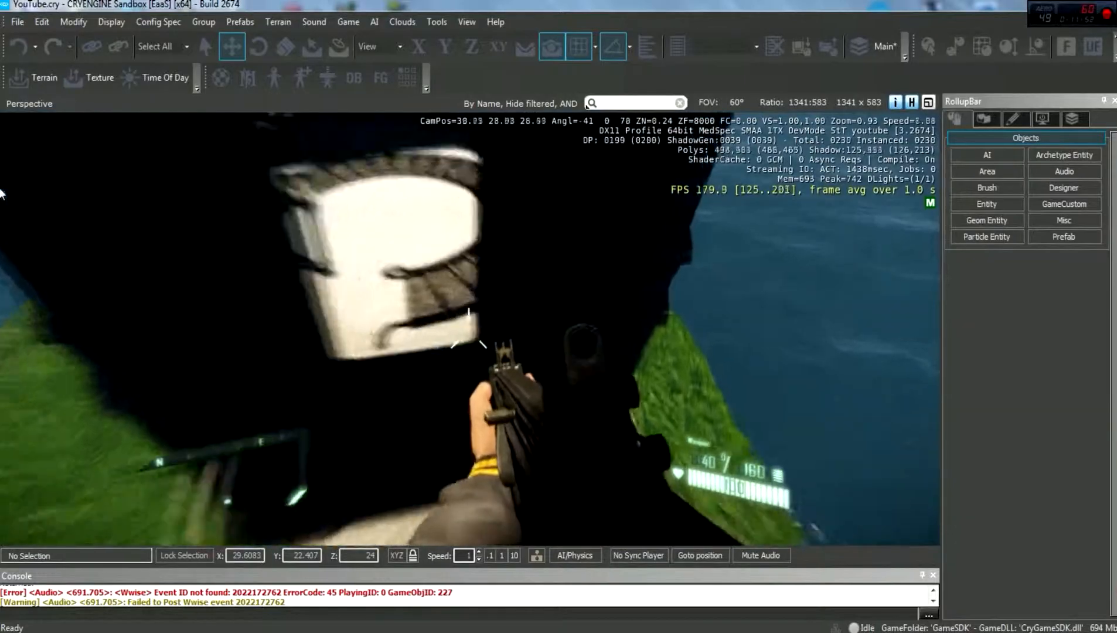
key(w)
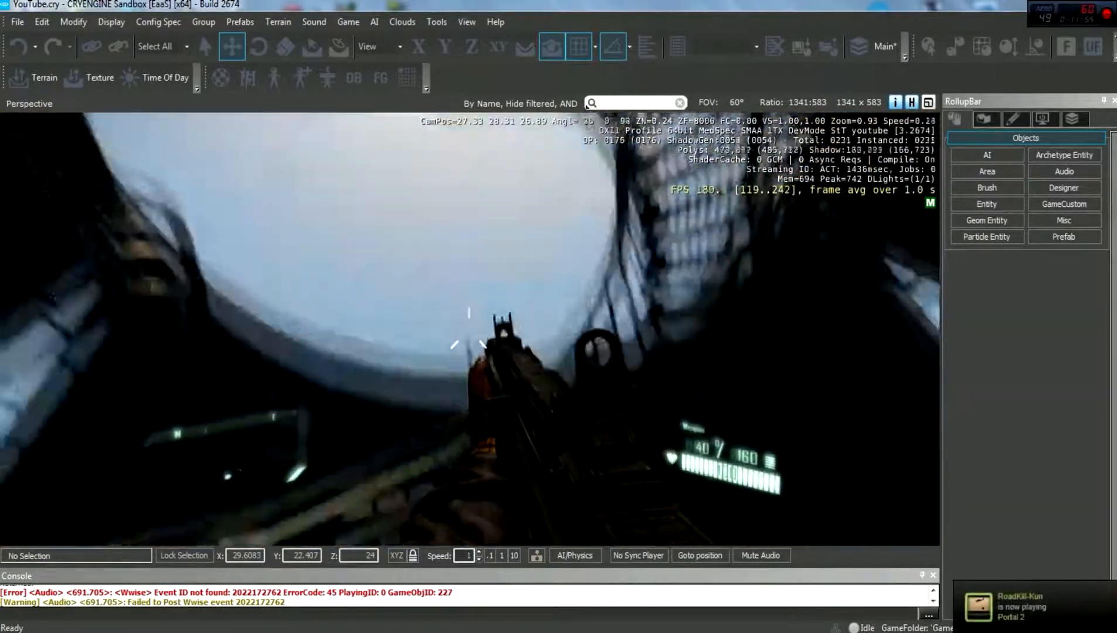
key(w)
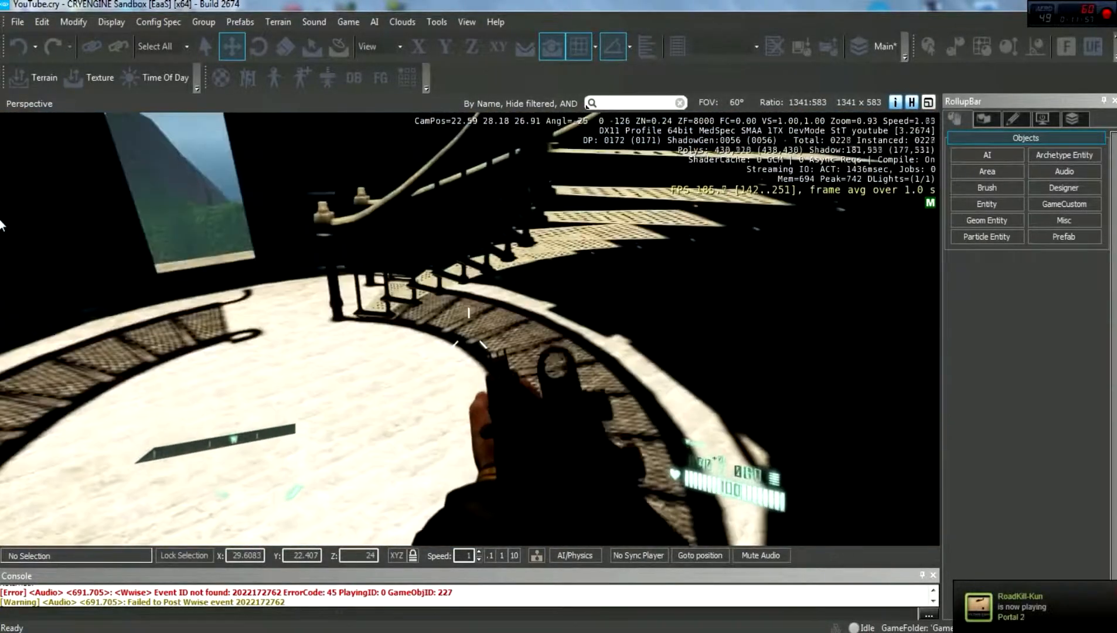
Climb the interior spiral staircase in the playtest, return to the outside stairs, and exit game mode.
key(w)
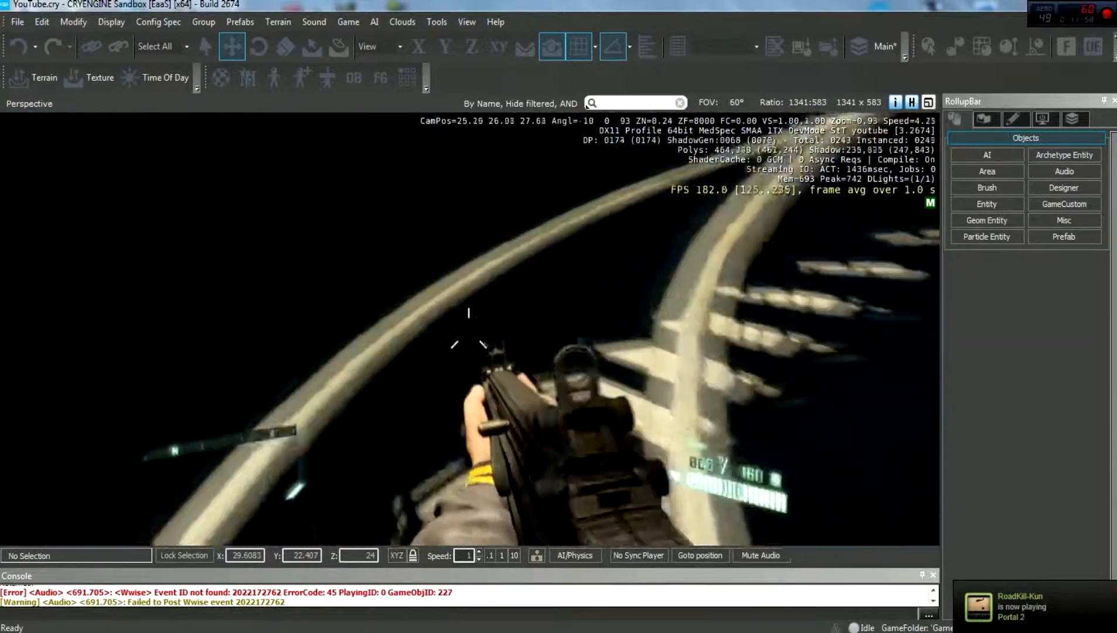
key(w)
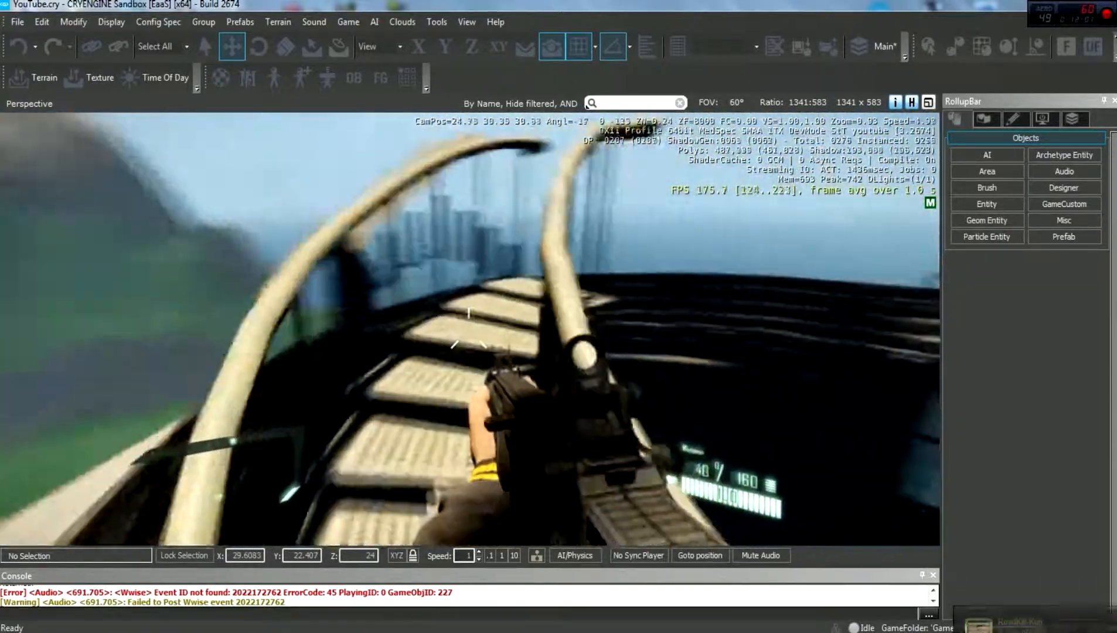
key(w)
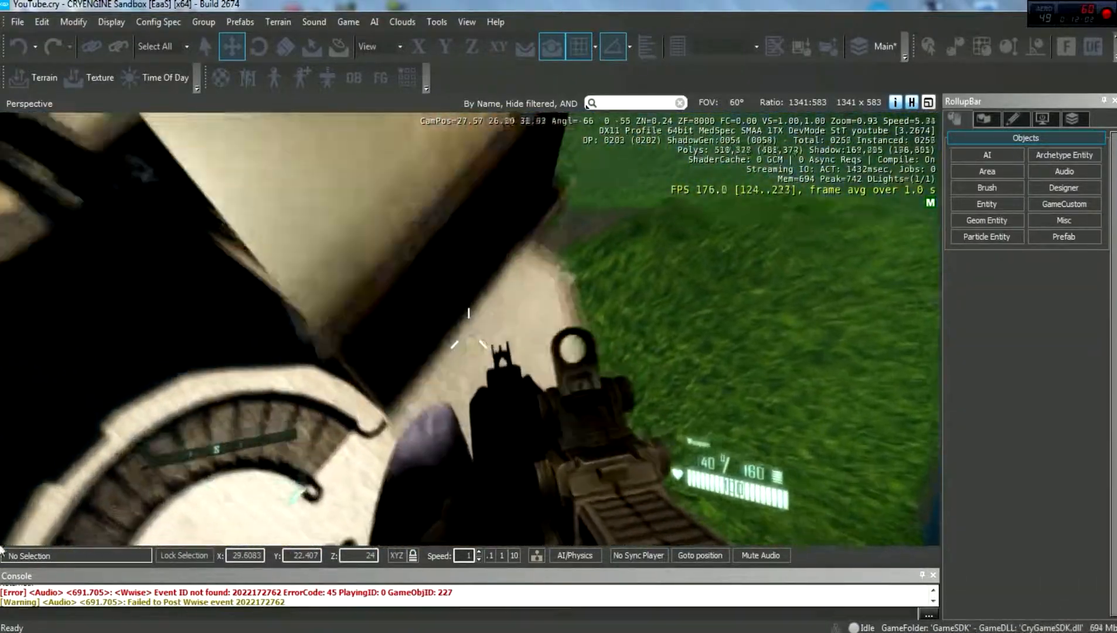
key(w)
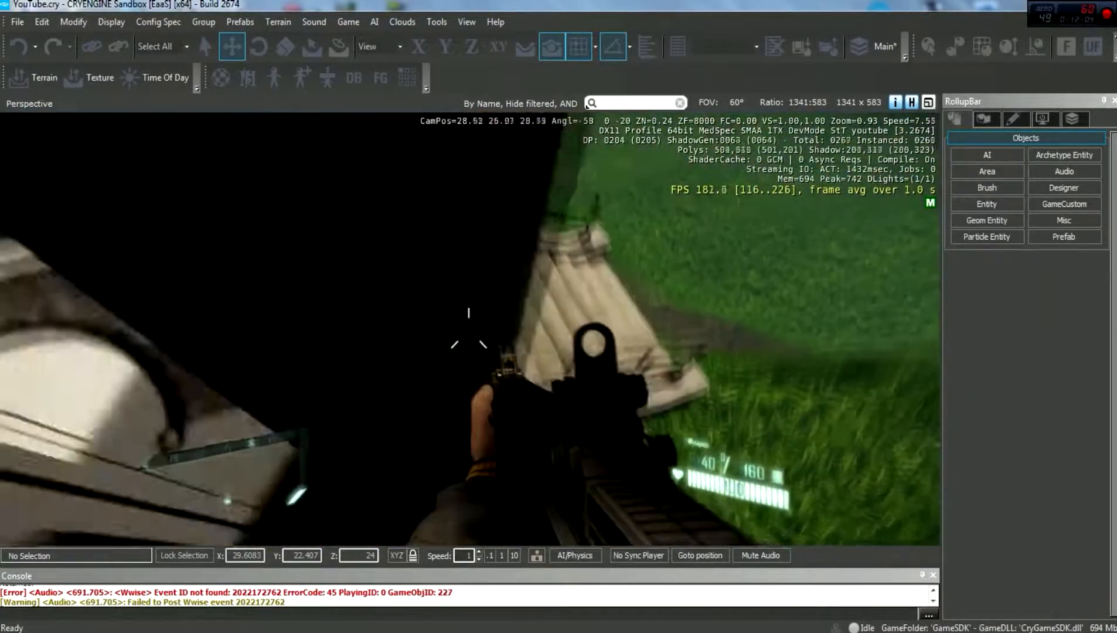
key(w)
key(2)
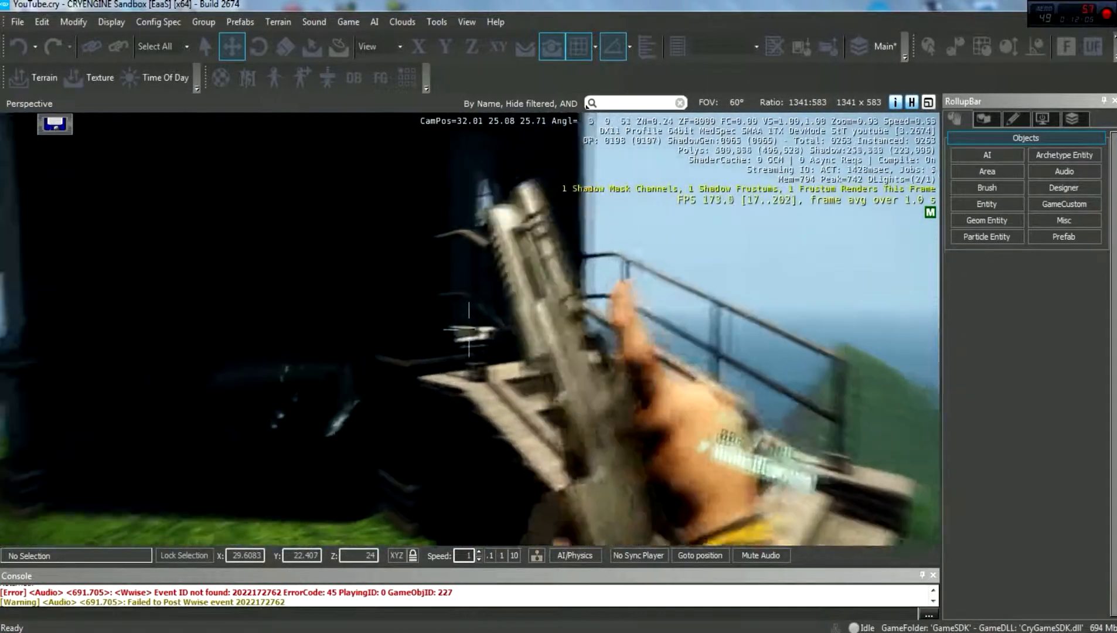
key(Escape)
Place the lighthouse_interior_level01 brush on the grass beside the lighthouse base at about X 36, Y 24, Z 24.
key(s)
right_drag(469, 330, 516, 487)
key(w)
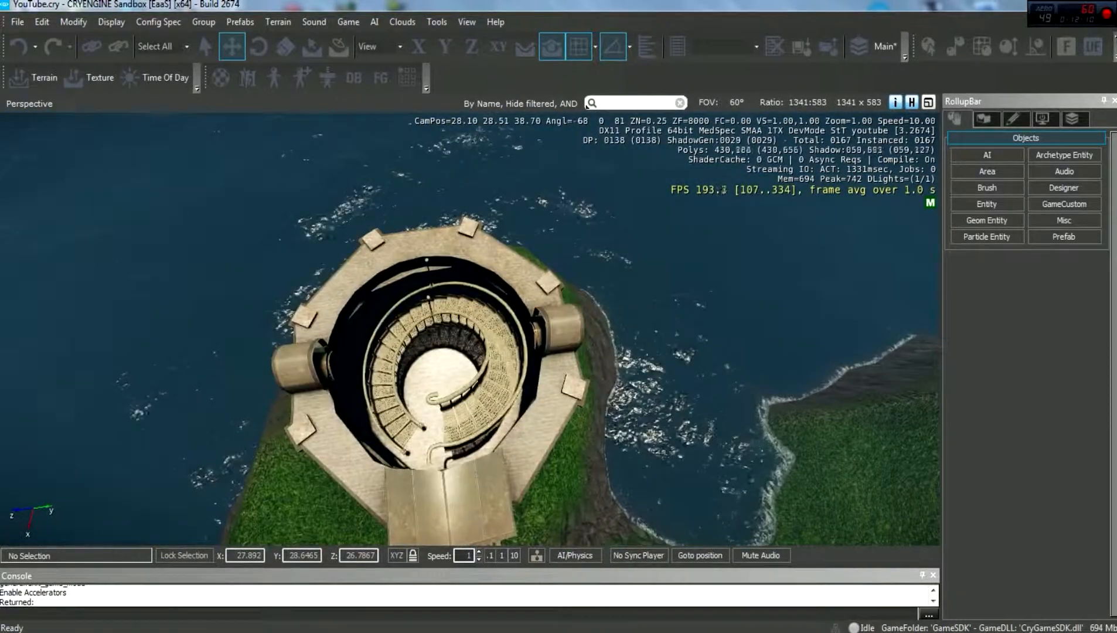
key(s)
right_drag(469, 329, 437, 352)
key(w)
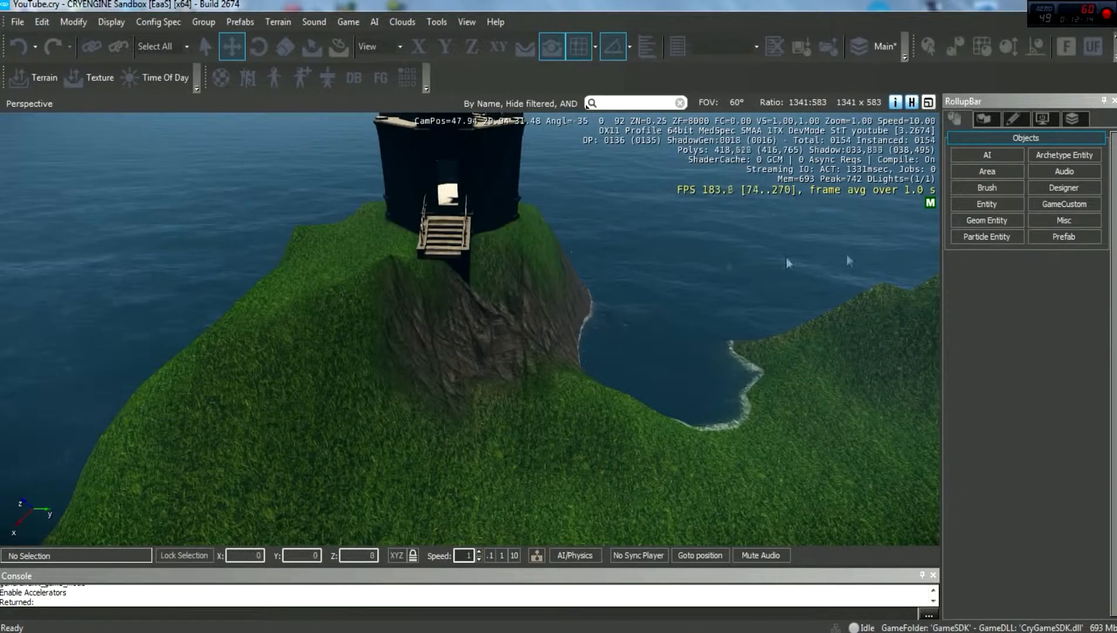
click(987, 188)
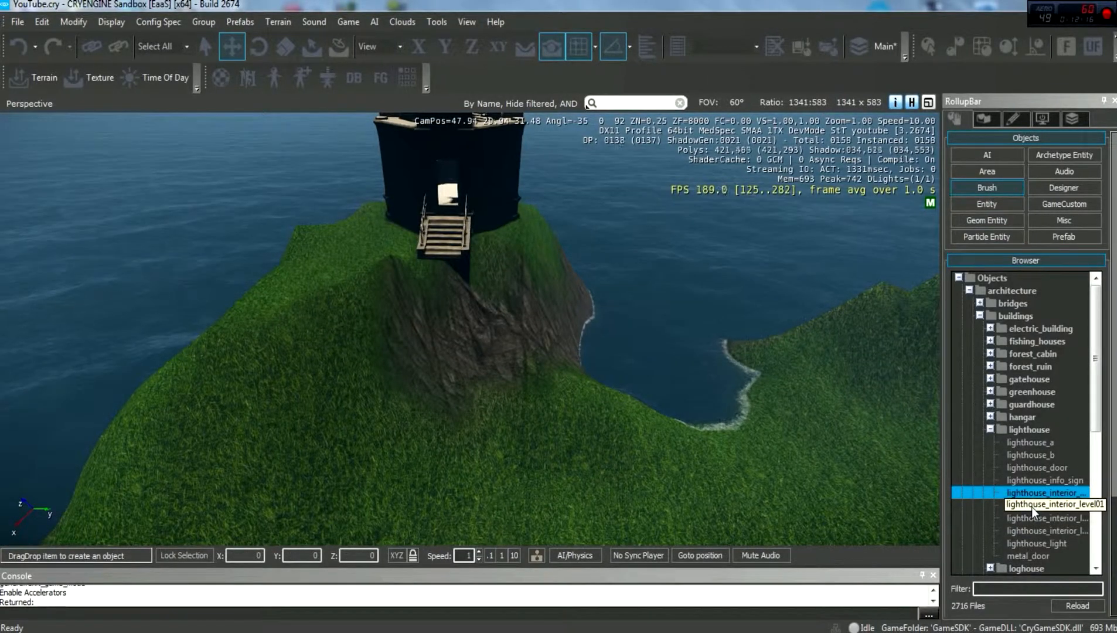
mouse_move(1032, 507)
mouse_down()
mouse_move(352, 492)
mouse_move(313, 329)
mouse_move(343, 301)
mouse_up()
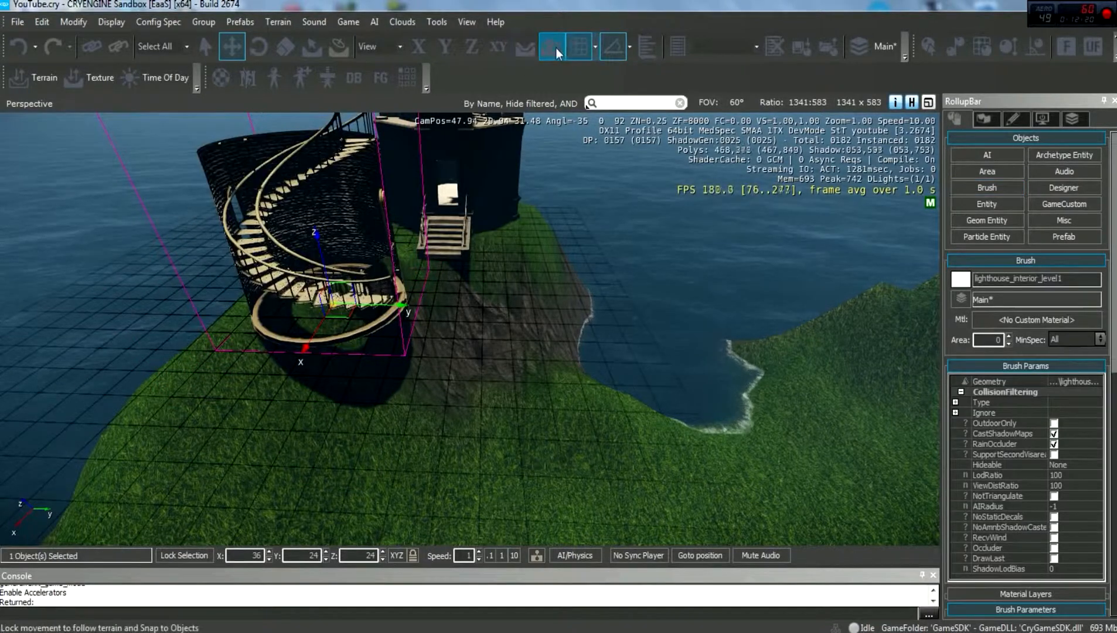
Rotate the lighthouse_interior_level01 staircase section to 90 degrees about the Z axis.
key(w)
mouse_move(536, 393)
right_down()
mouse_move(528, 311)
mouse_move(536, 392)
right_up()
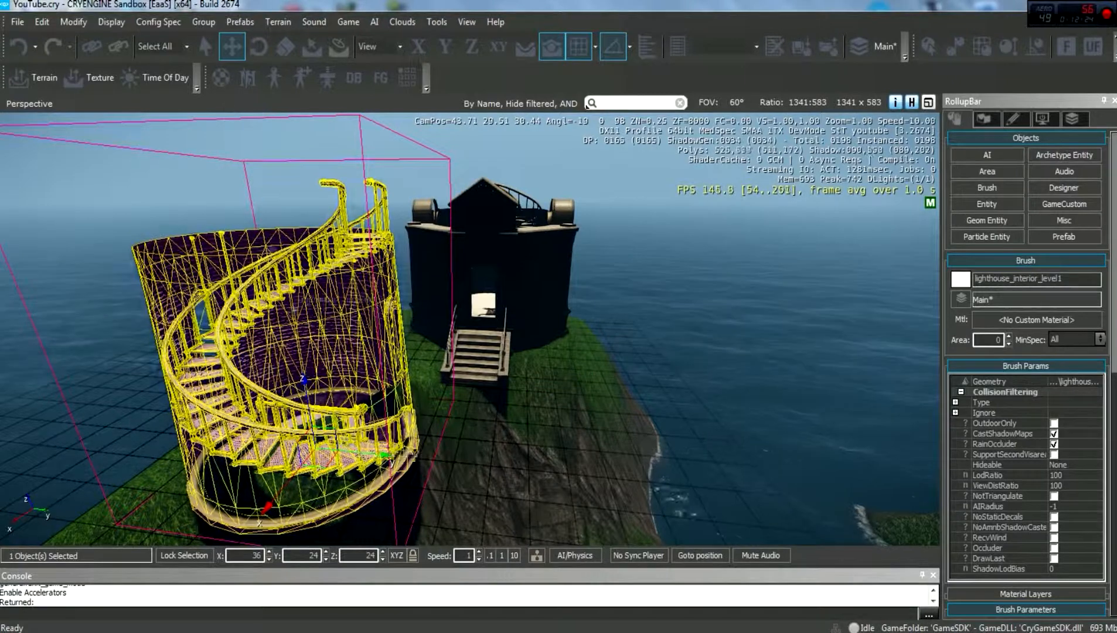
click(264, 48)
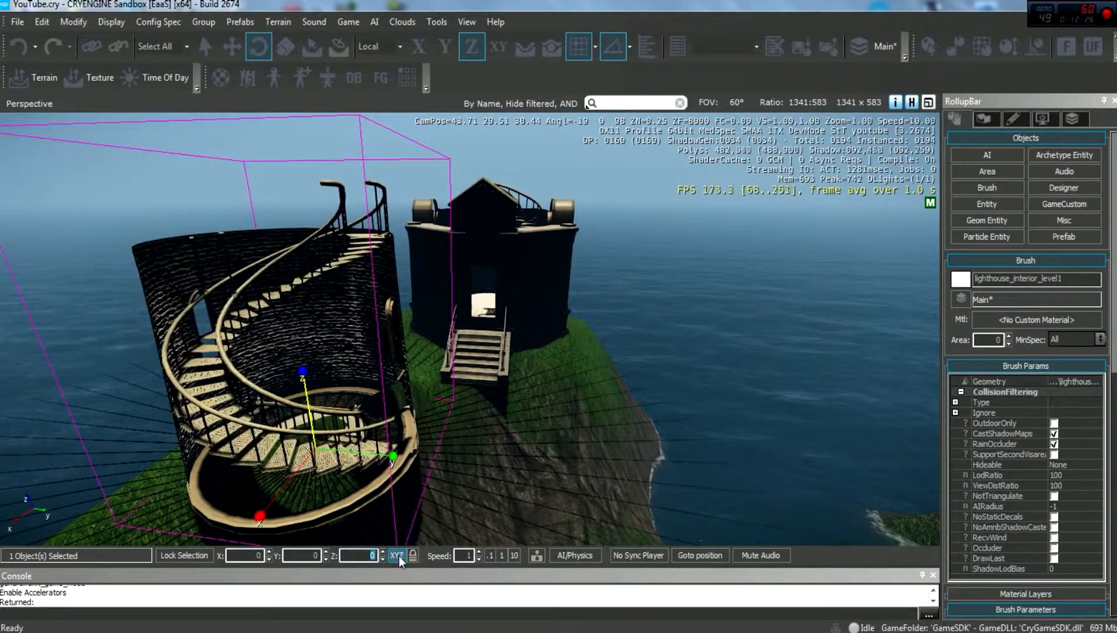
text(90)
key(Return)
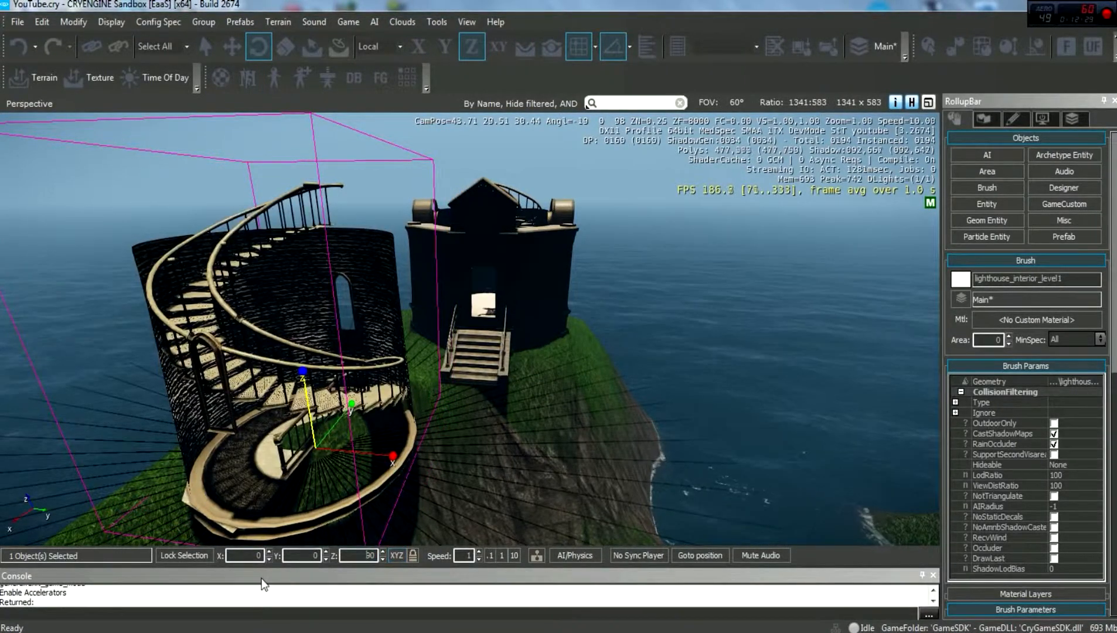
click(210, 45)
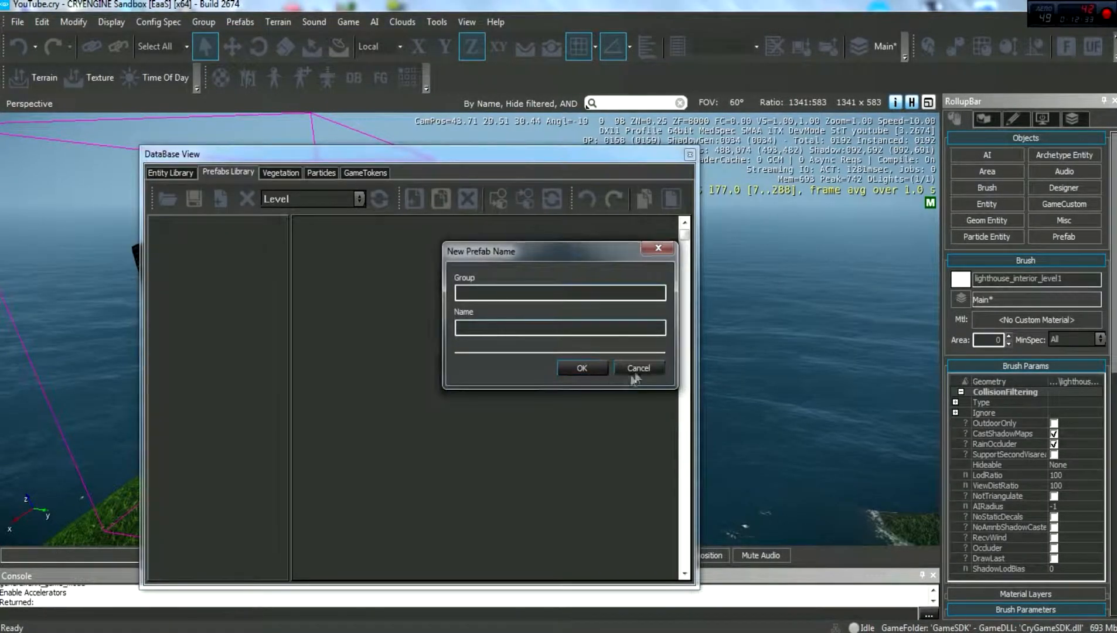
click(634, 373)
click(689, 154)
Move the interior level01 section into the lighthouse base at X 25, Y 28, Z 25, and check its fit.
key(2)
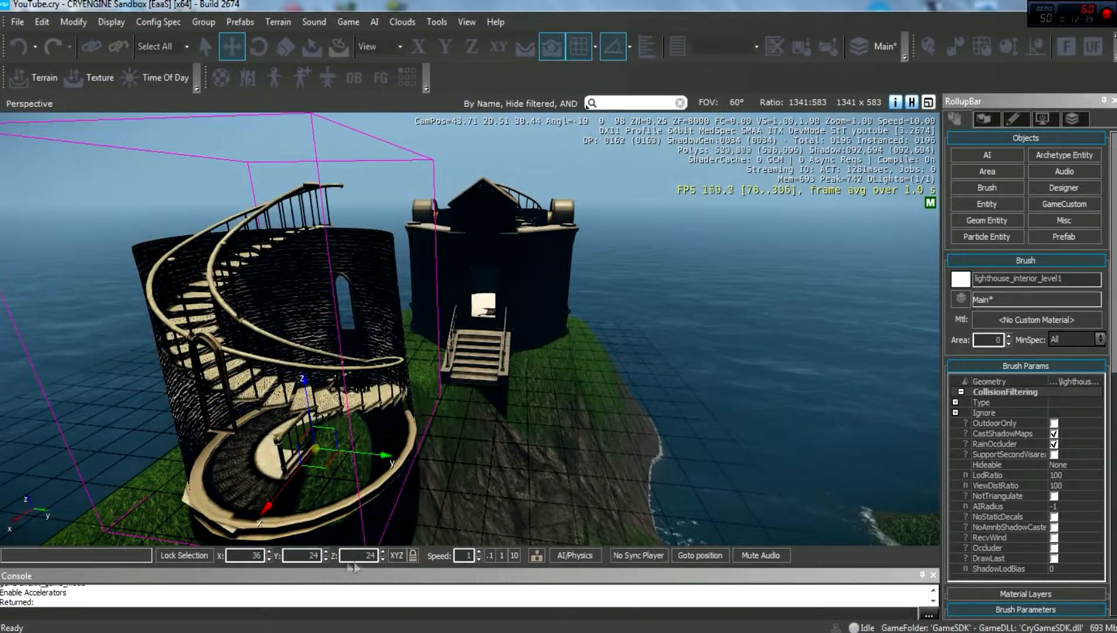
click(532, 298)
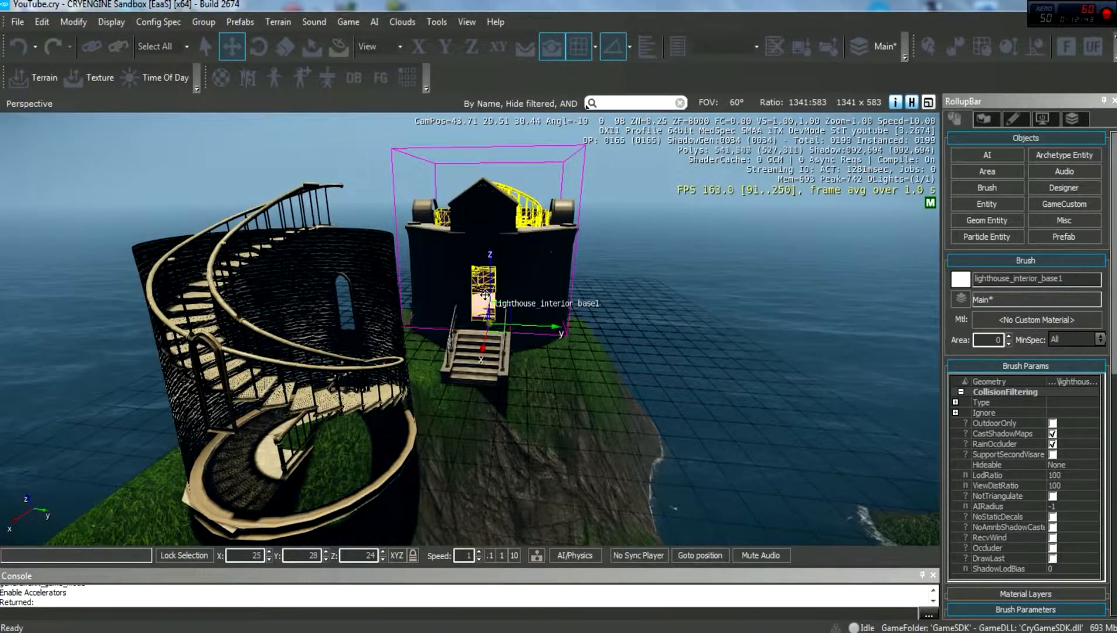
click(399, 410)
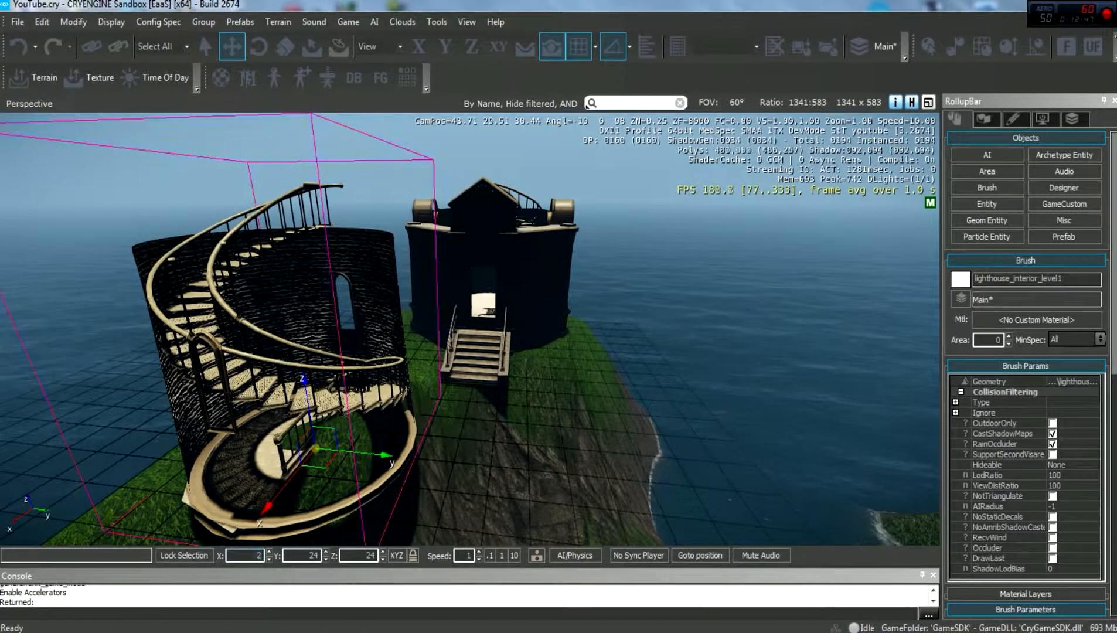
key(Tab)
text(28)
key(Tab)
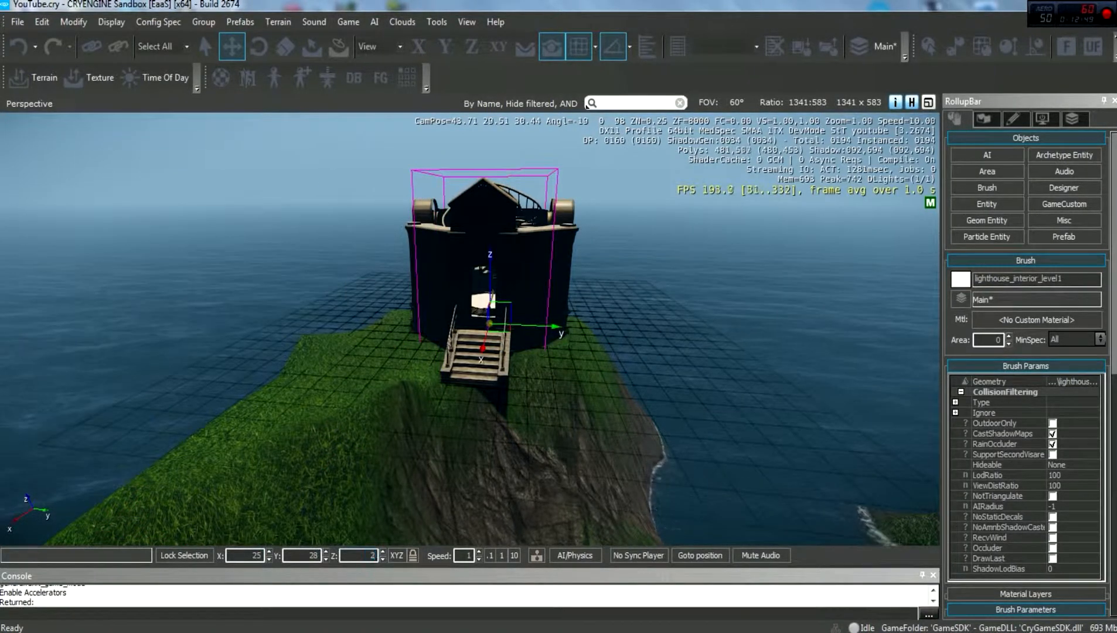
text(25)
key(Return)
right_drag(474, 225, 439, 339)
key(w)
key(d)
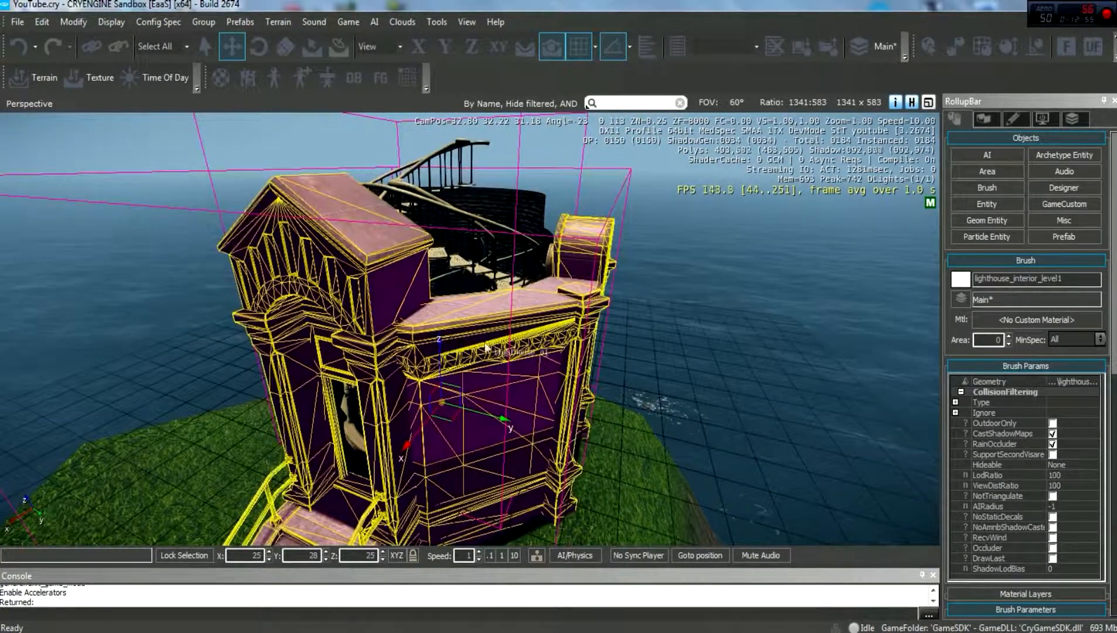
Raise the interior level01 section to Z 28 inside the lighthouse and set the camera speed to 0.1.
key(w)
right_drag(507, 317, 298, 235)
key(w)
key(w)
key(s)
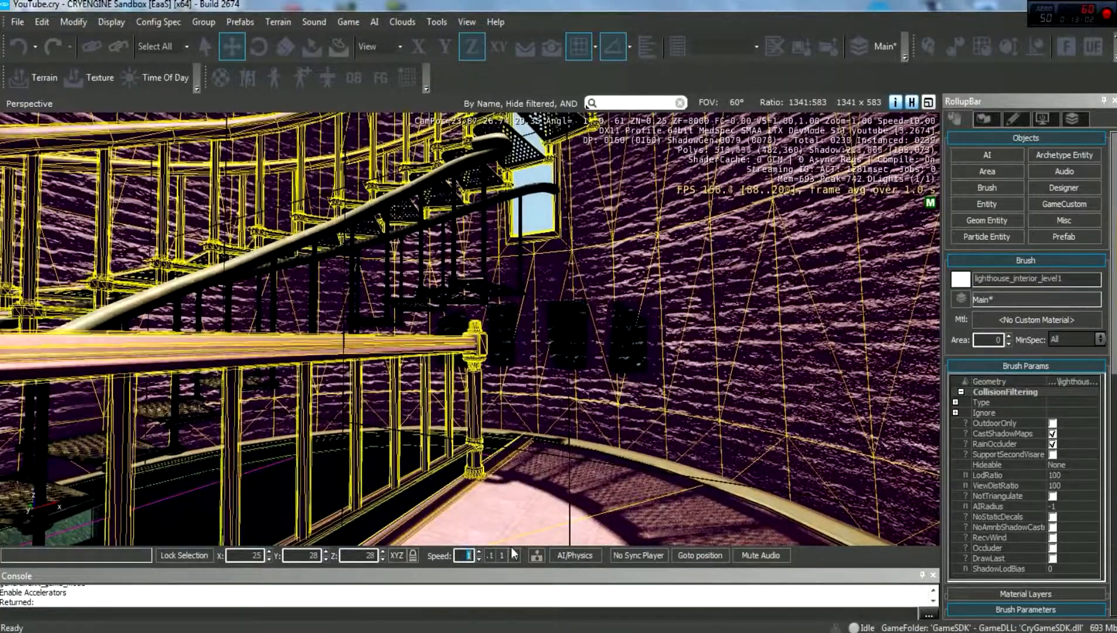
text(0.1)
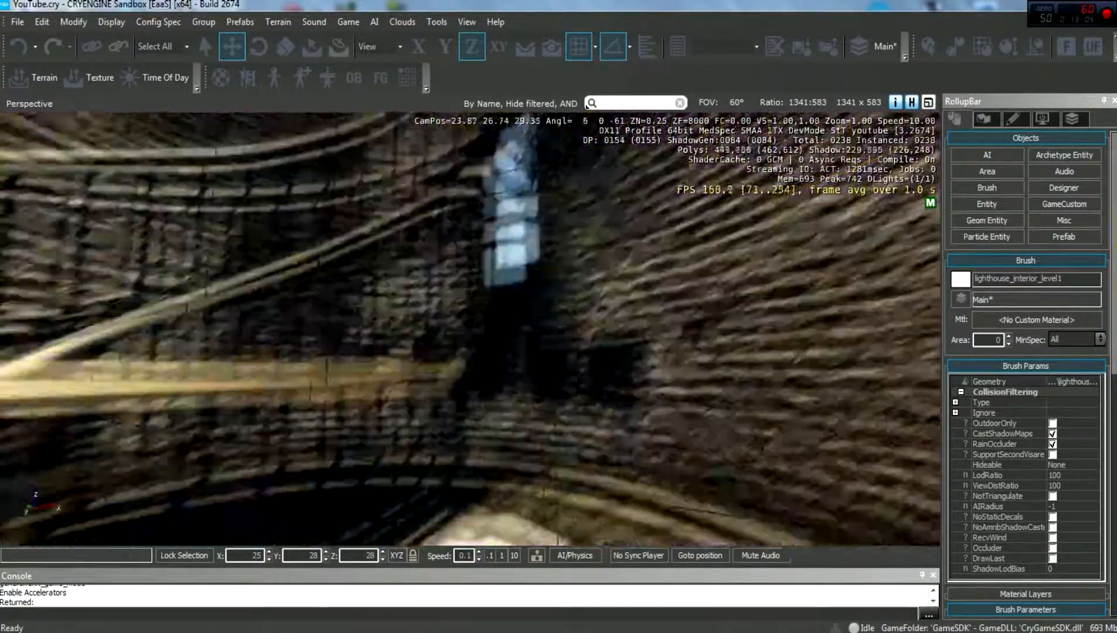
Raise the interior level01 section further to about Z 29.31, judging the height at the landing railing.
right_drag(469, 328, 504, 281)
key(w)
key(s)
key(d)
right_drag(469, 329, 246, 434)
key(w)
key(d)
key(w)
key(s)
key(s)
key(d)
key(a)
drag(382, 554, 382, 552)
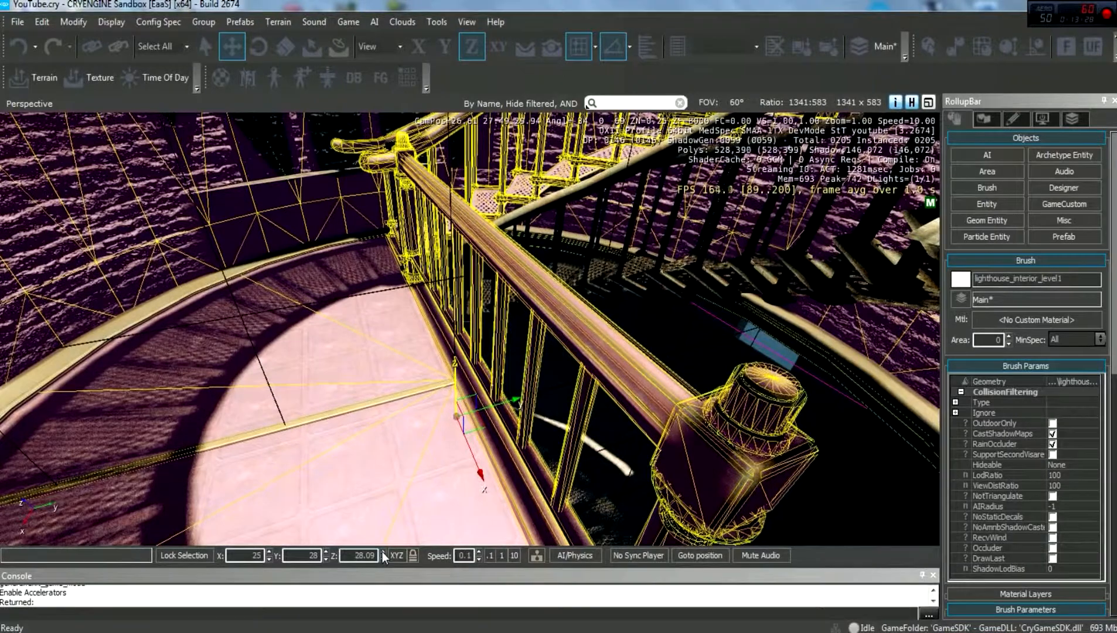
click(382, 551)
double_click(371, 555)
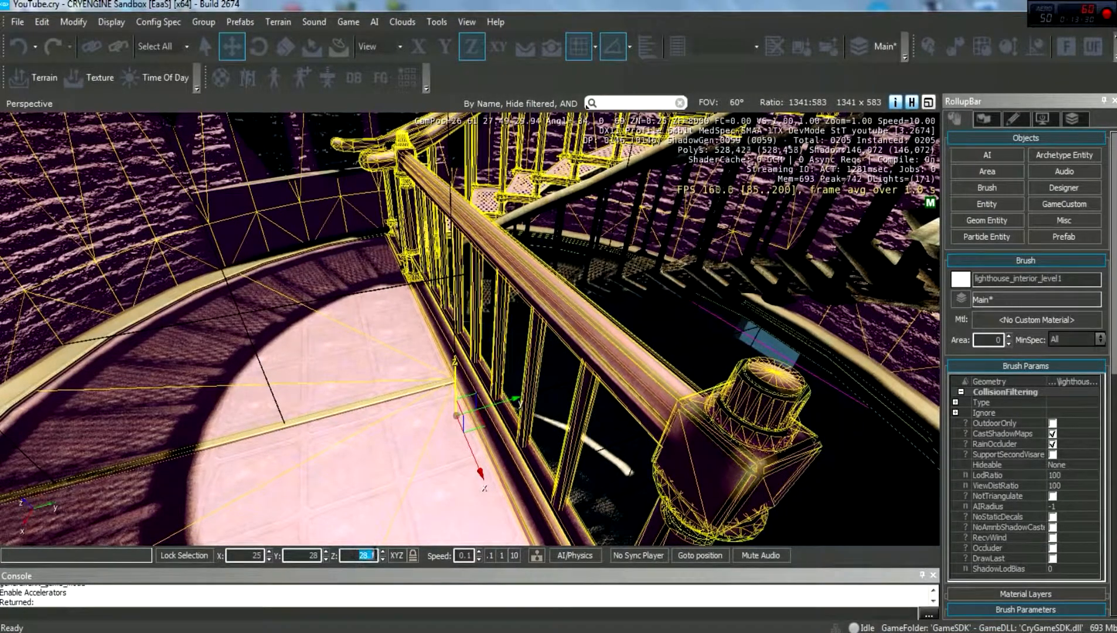
mouse_move(384, 552)
mouse_down()
mouse_move(379, 443)
mouse_move(367, 501)
mouse_move(372, 538)
mouse_move(379, 442)
mouse_up()
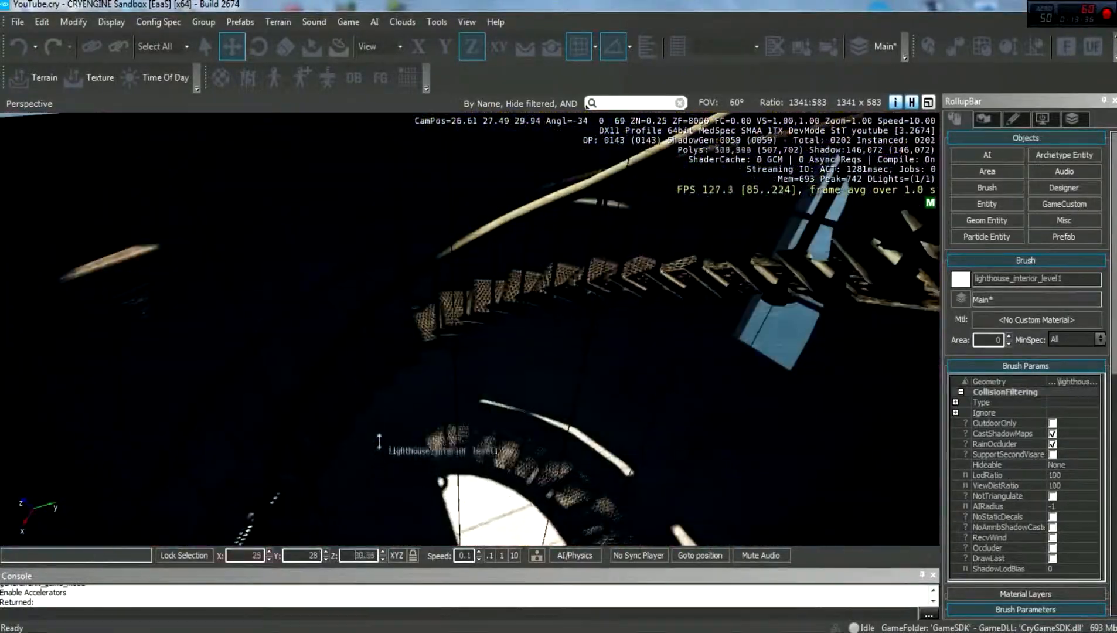
mouse_move(377, 480)
mouse_down()
mouse_move(381, 447)
mouse_move(388, 516)
mouse_up()
Raise the interior level01 section until its railing meets the base staircase handrail, and set its height to Z 29.50.
mouse_move(387, 516)
right_down()
mouse_move(528, 492)
mouse_move(574, 445)
mouse_move(551, 433)
mouse_move(516, 351)
mouse_move(554, 439)
mouse_move(533, 398)
mouse_move(504, 452)
mouse_move(551, 422)
mouse_move(516, 375)
right_up()
key(s)
key(w)
key(a)
key(w)
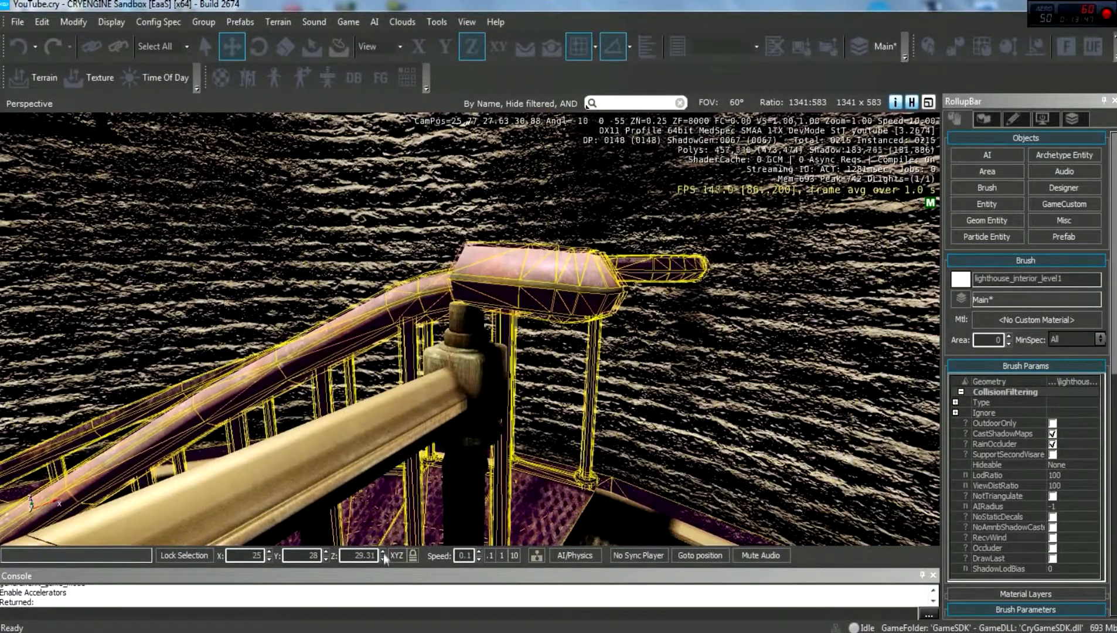
drag(382, 553, 380, 533)
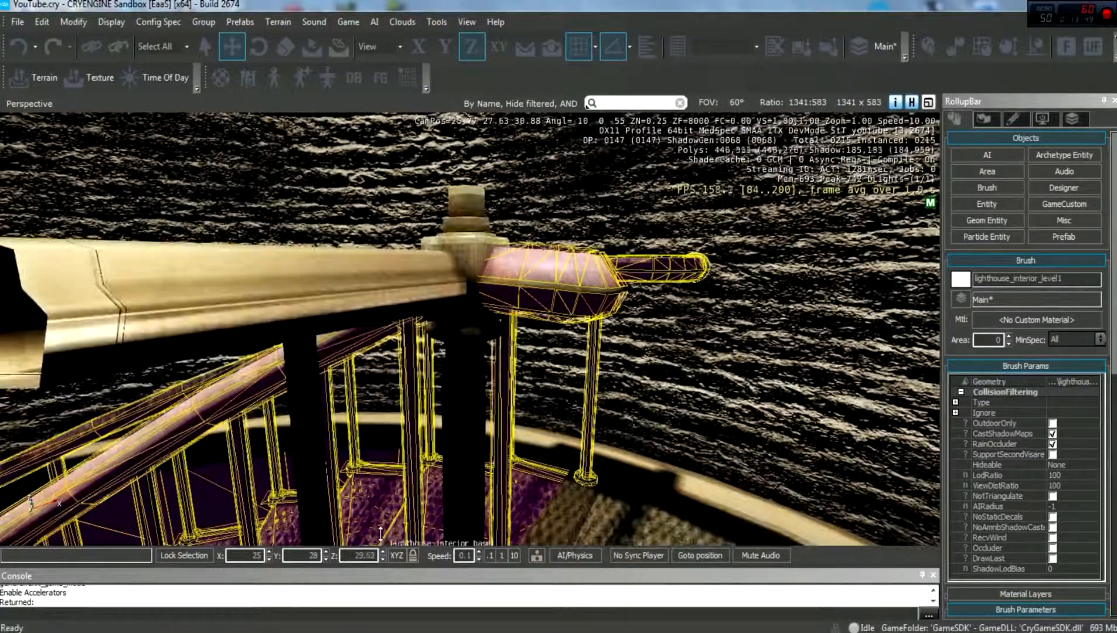
right_drag(400, 498, 111, 512)
key(d)
key(s)
right_drag(562, 410, 462, 419)
key(s)
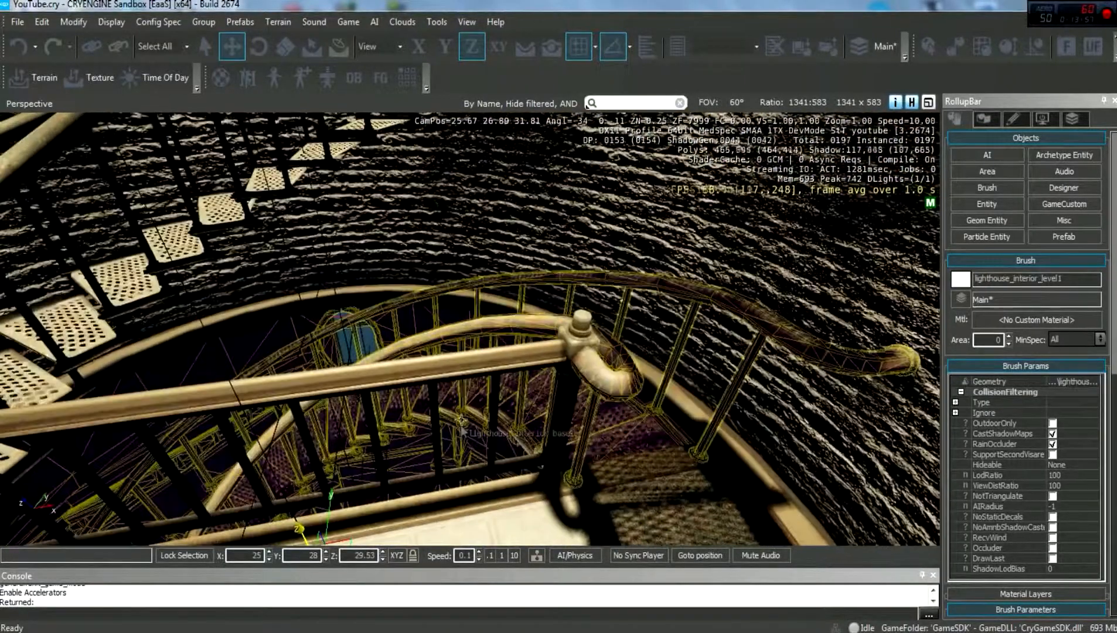
text(29.50)
key(Return)
Examine closely the joint where the base staircase's top steps and handrail meet the level01 landing.
mouse_move(445, 410)
right_down()
mouse_move(504, 463)
mouse_move(516, 493)
mouse_move(657, 504)
mouse_move(688, 533)
mouse_move(471, 439)
right_up()
key(w)
key(w)
key(s)
right_drag(637, 481, 549, 461)
key(d)
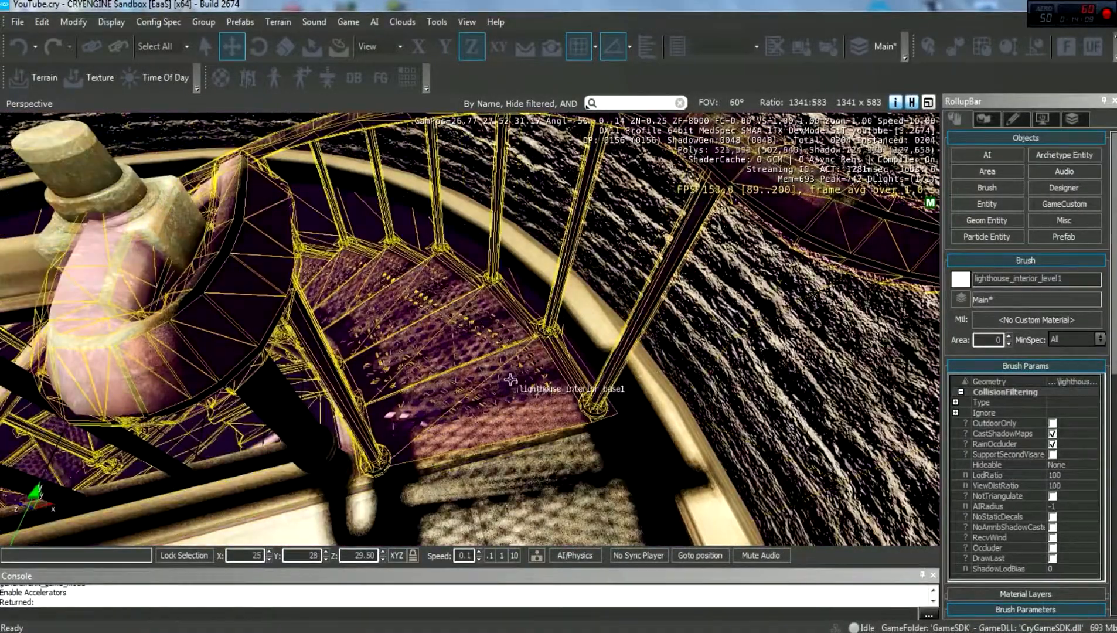
right_drag(511, 379, 525, 455)
Playtest the climb from the base staircase up through the level01 stairs, exit game mode, and clear the selection.
key(ctrl+g)
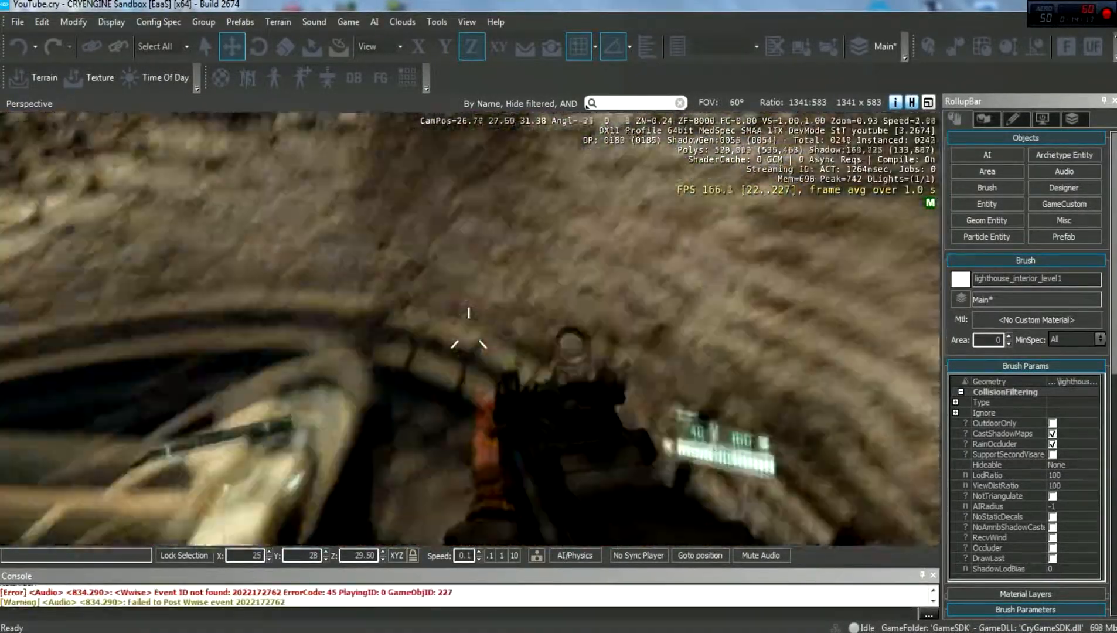
key(w)
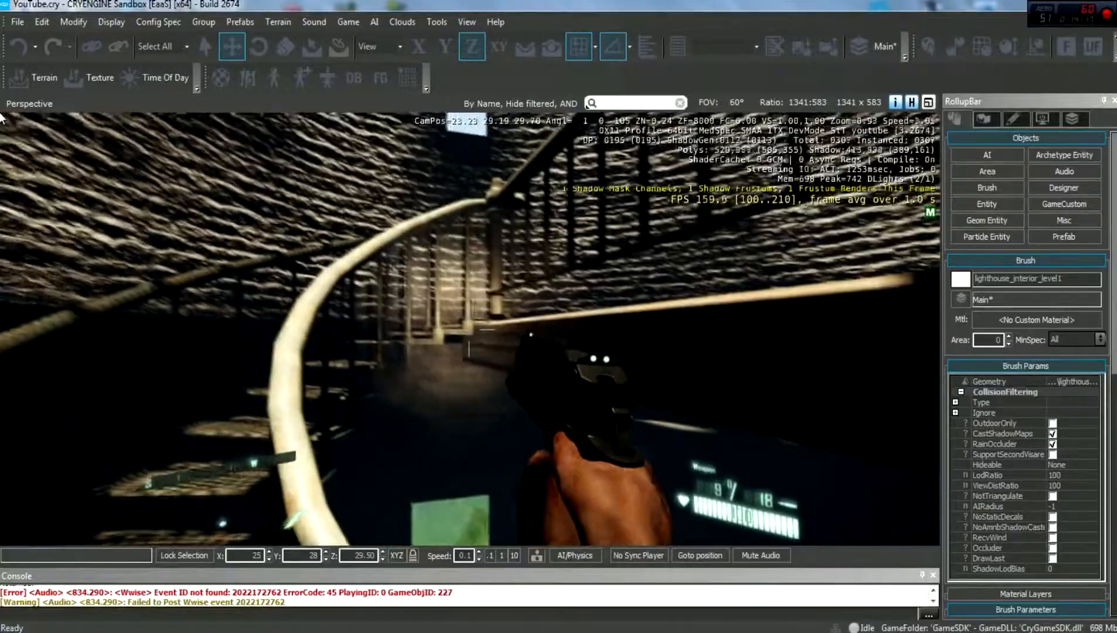
key(w)
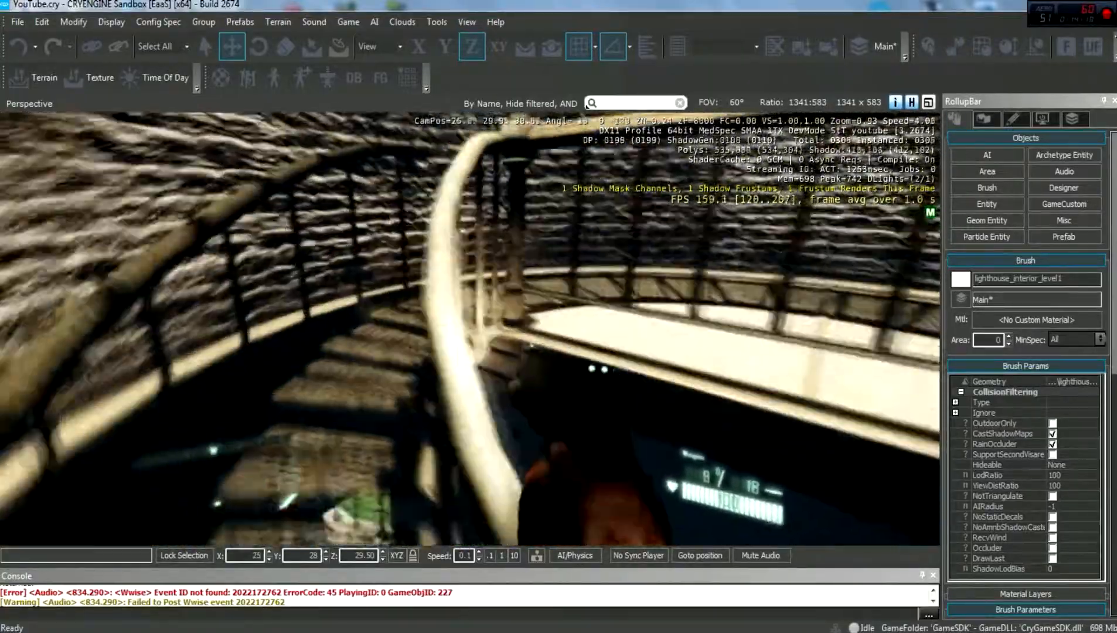
key(w)
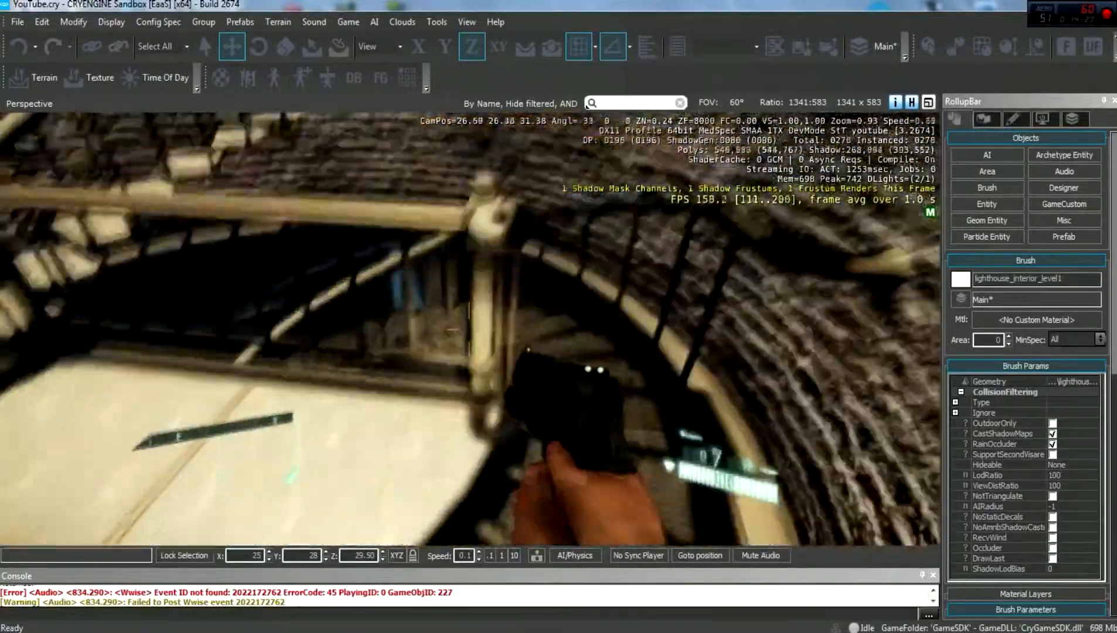
key(w)
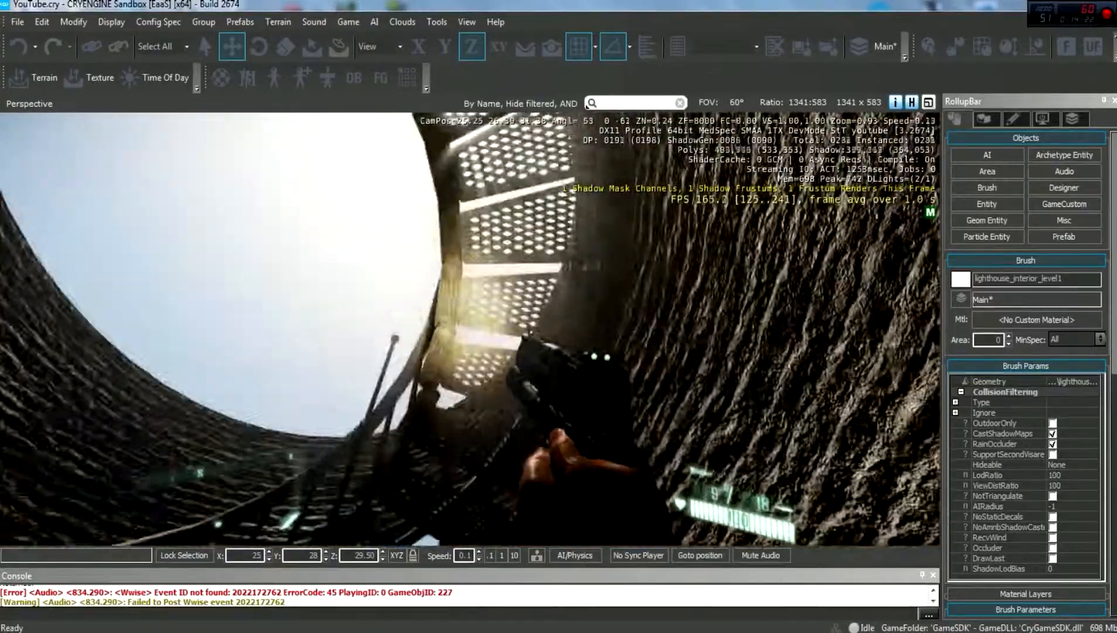
key(w)
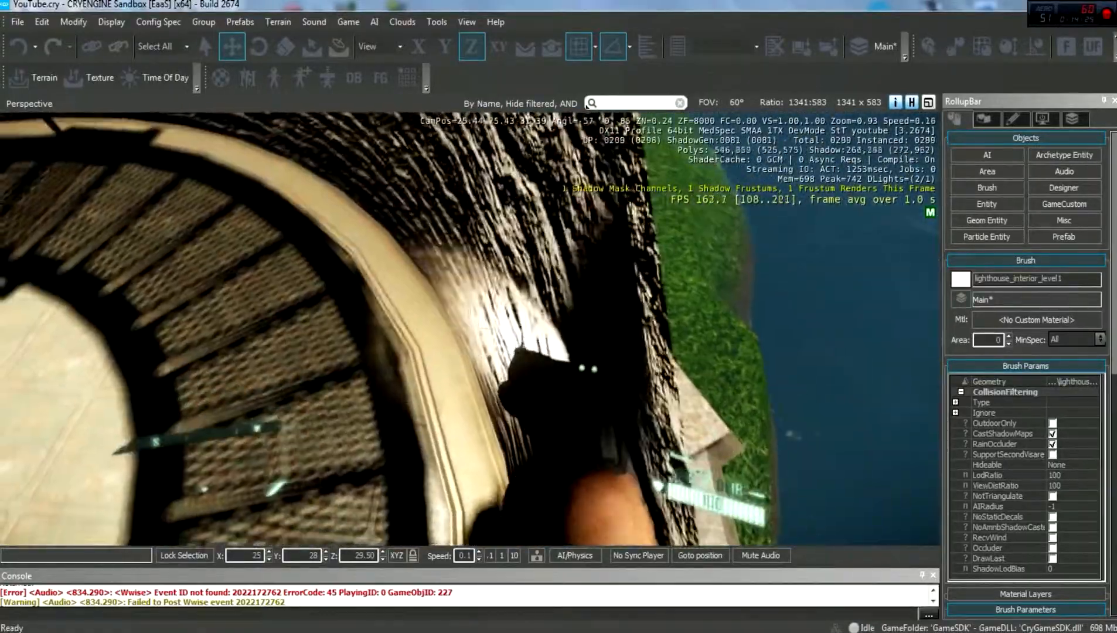
key(w)
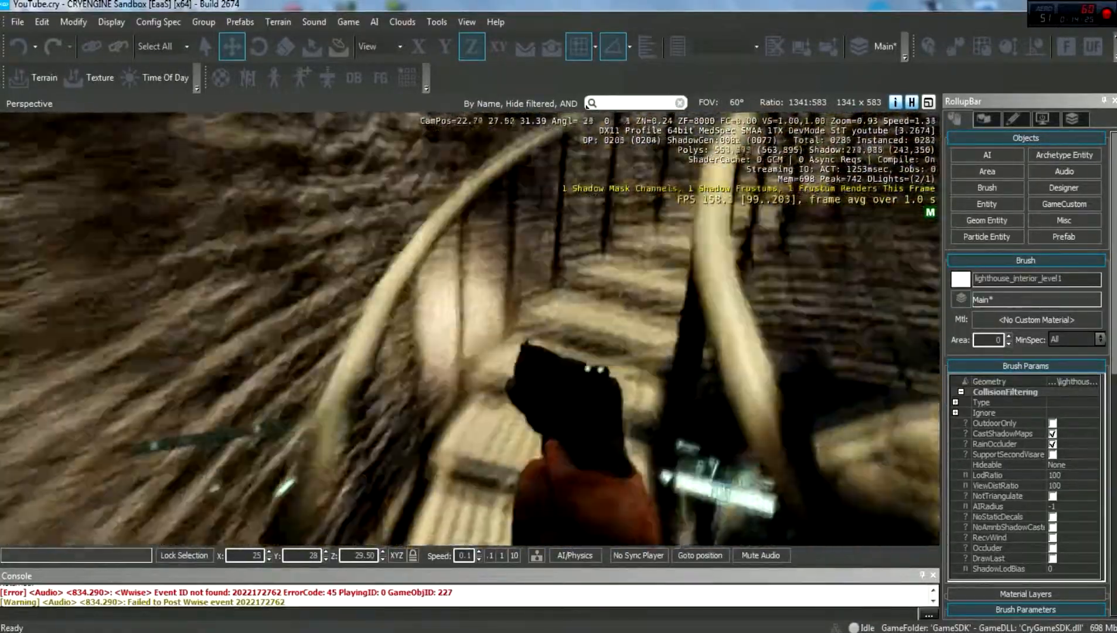
key(w)
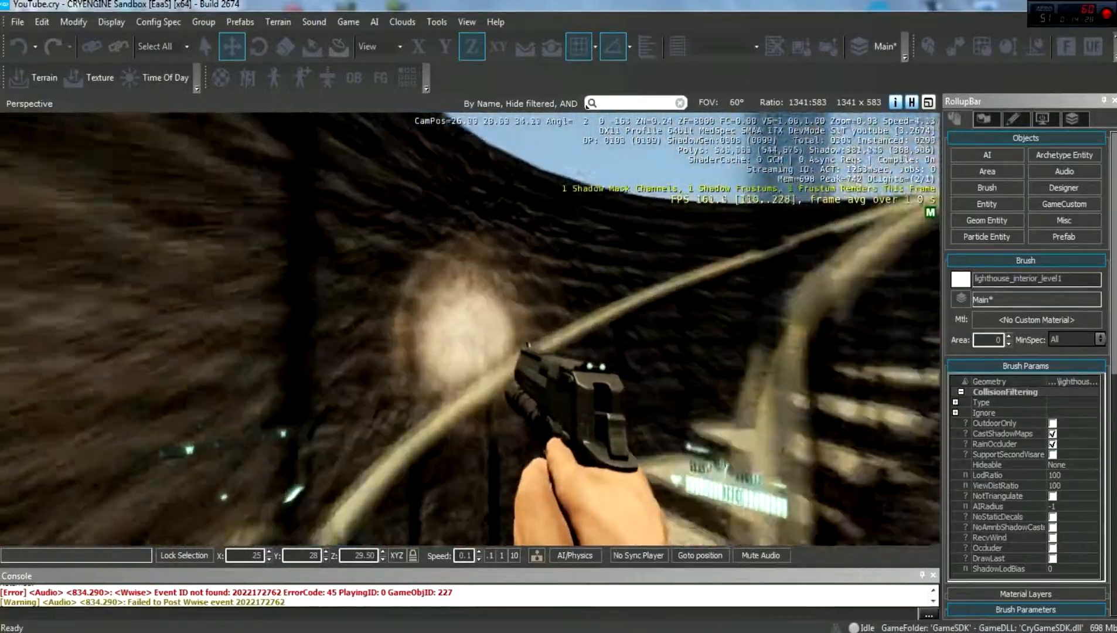
key(w)
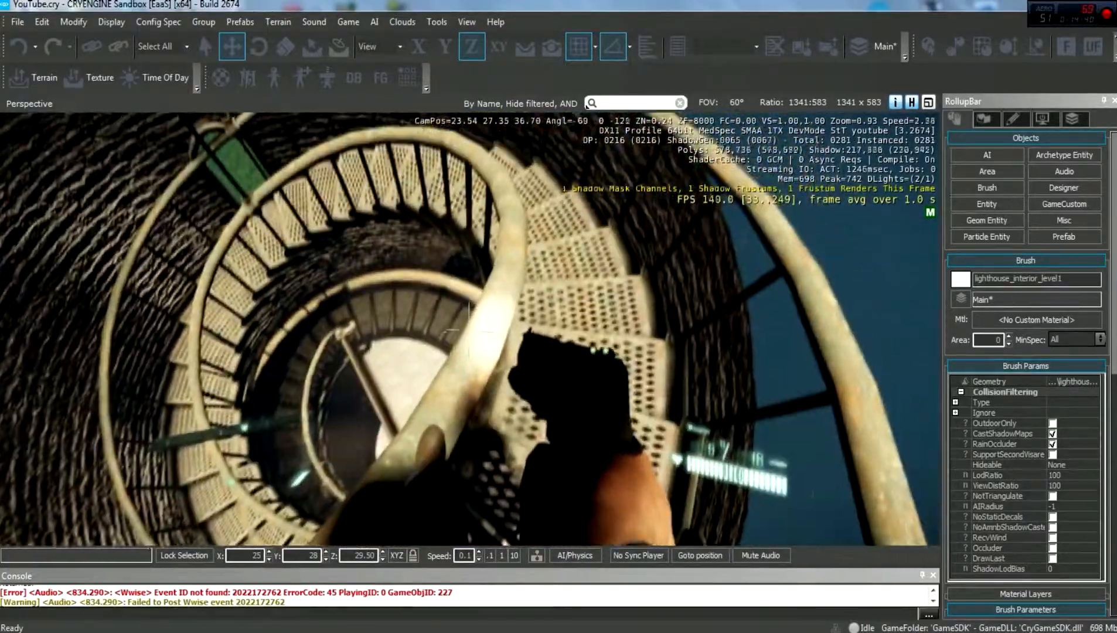
key(Escape)
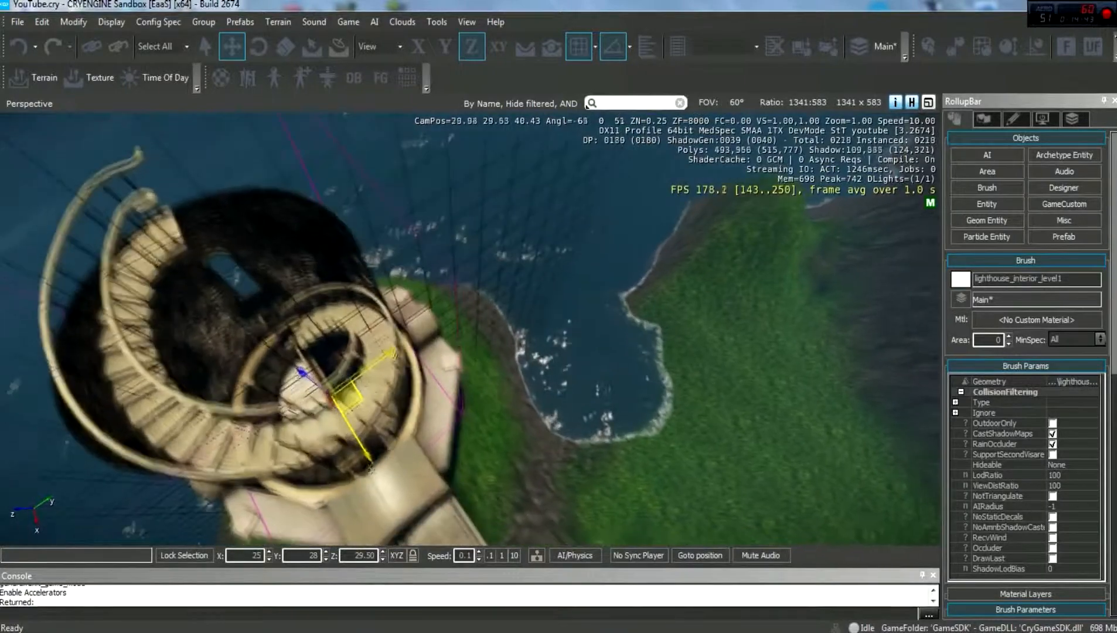
mouse_move(469, 329)
right_down()
mouse_move(434, 346)
mouse_move(405, 253)
mouse_move(434, 246)
mouse_move(434, 293)
mouse_move(492, 345)
mouse_move(434, 299)
mouse_move(439, 387)
mouse_move(375, 399)
mouse_move(515, 364)
mouse_move(610, 410)
mouse_move(641, 462)
right_up()
key(s)
click(641, 462)
right_drag(483, 339, 528, 316)
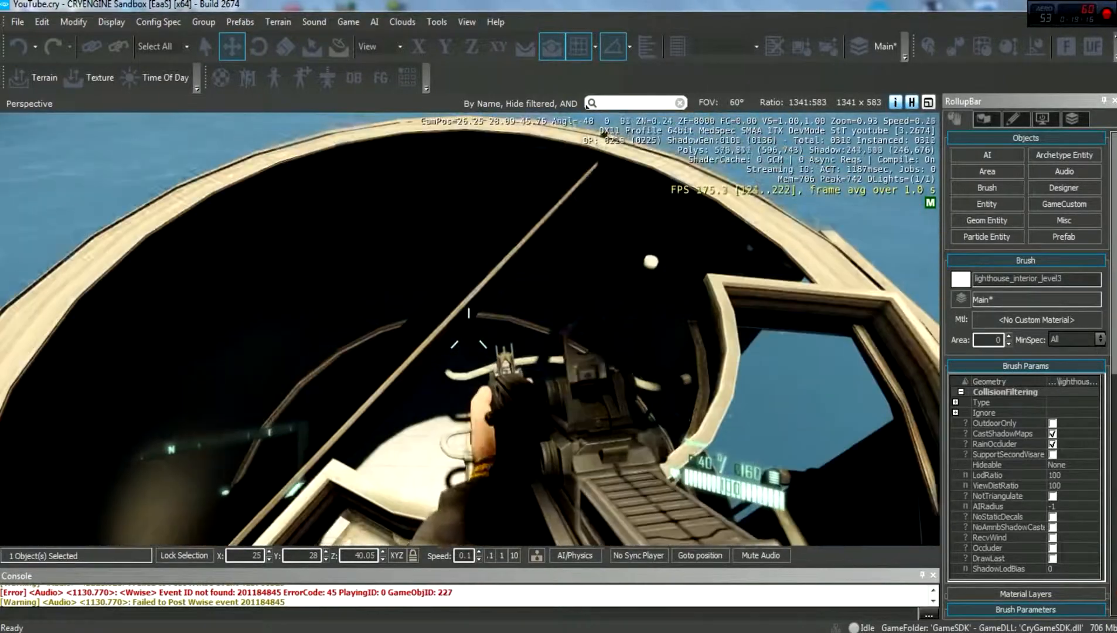
Exit game mode at the top of the stacked interior and deselect the interior level03 section.
key(Escape)
mouse_move(534, 288)
right_down()
mouse_move(534, 317)
mouse_move(534, 288)
right_up()
key(d)
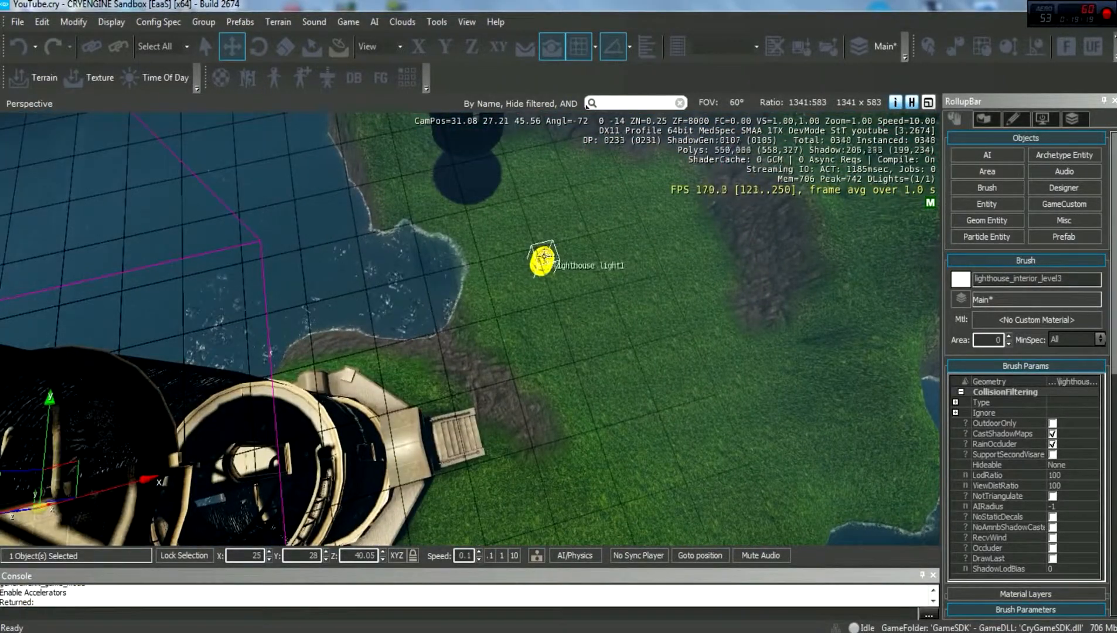
click(683, 409)
Examine the separate lighthouse_b2 tower, including its lantern room and floor opening, next to the stacked interior.
key(s)
mouse_move(682, 409)
right_down()
mouse_move(622, 328)
mouse_move(587, 358)
mouse_move(683, 434)
right_up()
key(d)
key(s)
key(w)
right_drag(654, 271, 523, 380)
key(w)
key(s)
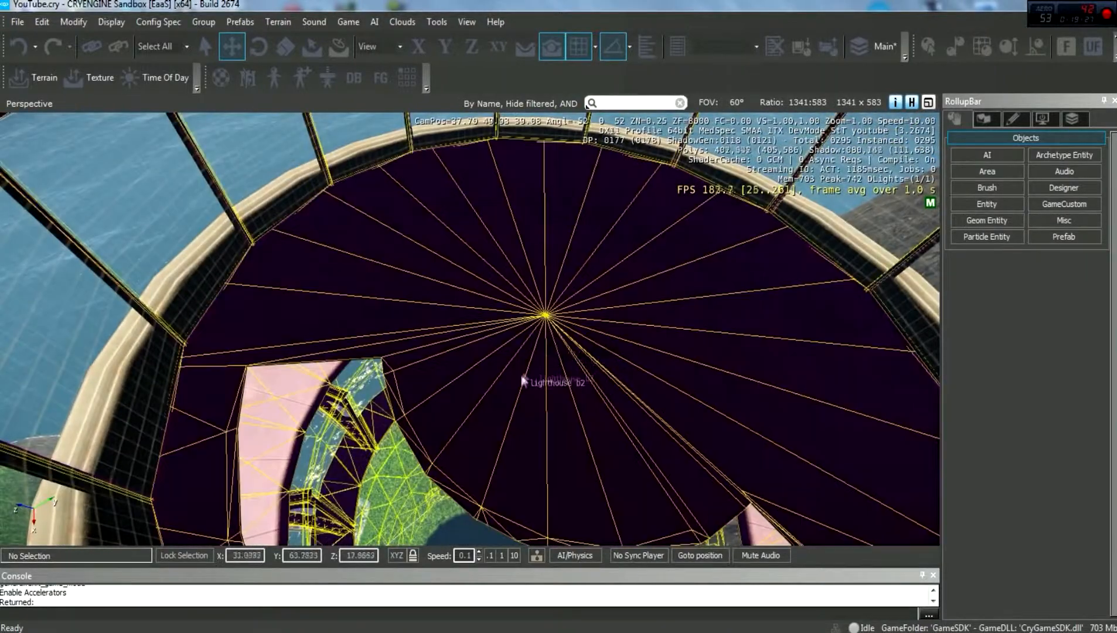
mouse_move(644, 400)
right_down()
mouse_move(592, 328)
mouse_move(551, 311)
mouse_move(510, 319)
mouse_move(498, 357)
mouse_move(403, 309)
mouse_move(463, 176)
mouse_move(536, 129)
mouse_move(497, 150)
mouse_move(293, 120)
mouse_move(850, 200)
mouse_move(551, 299)
mouse_move(521, 281)
mouse_move(516, 199)
mouse_move(513, 229)
mouse_move(492, 249)
right_up()
key(s)
key(a)
key(w)
key(s)
key(s)
key(d)
Move the lighthouse_b2 tower over the stacked interior sections at X 25, Y 28, Z 25.
click(696, 460)
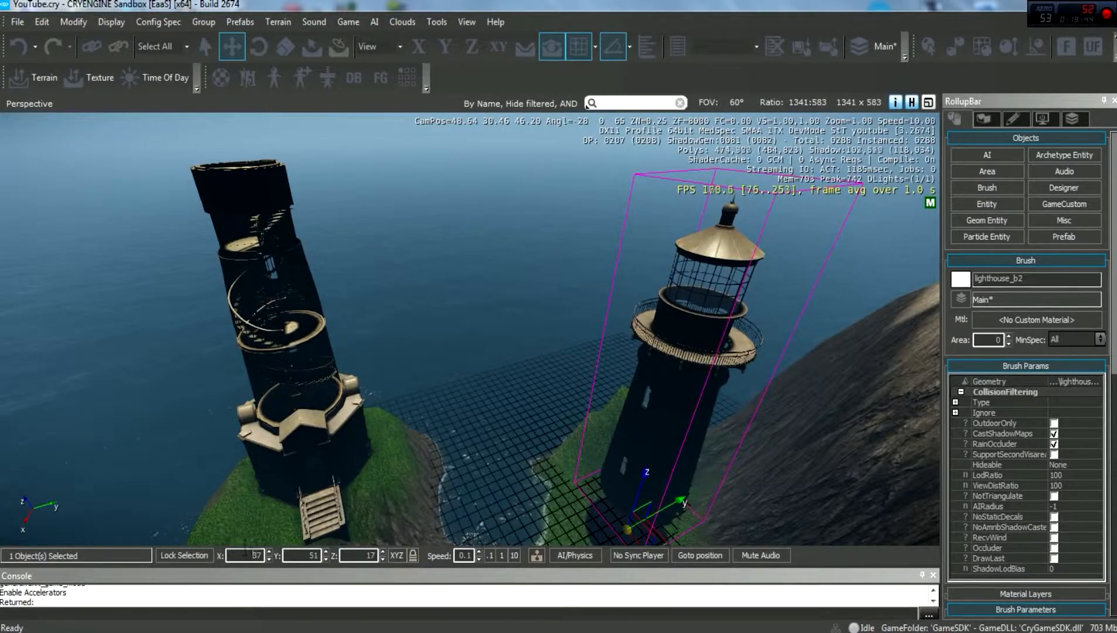
text(25)
key(Tab)
text(28)
key(Tab)
text(0)
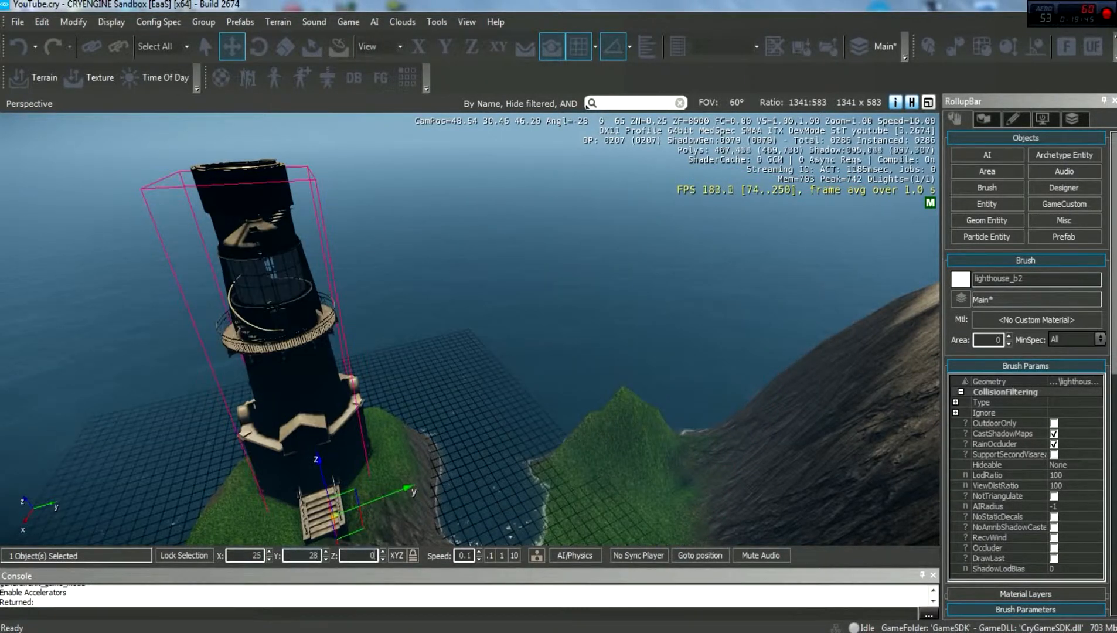
right_drag(528, 348, 537, 347)
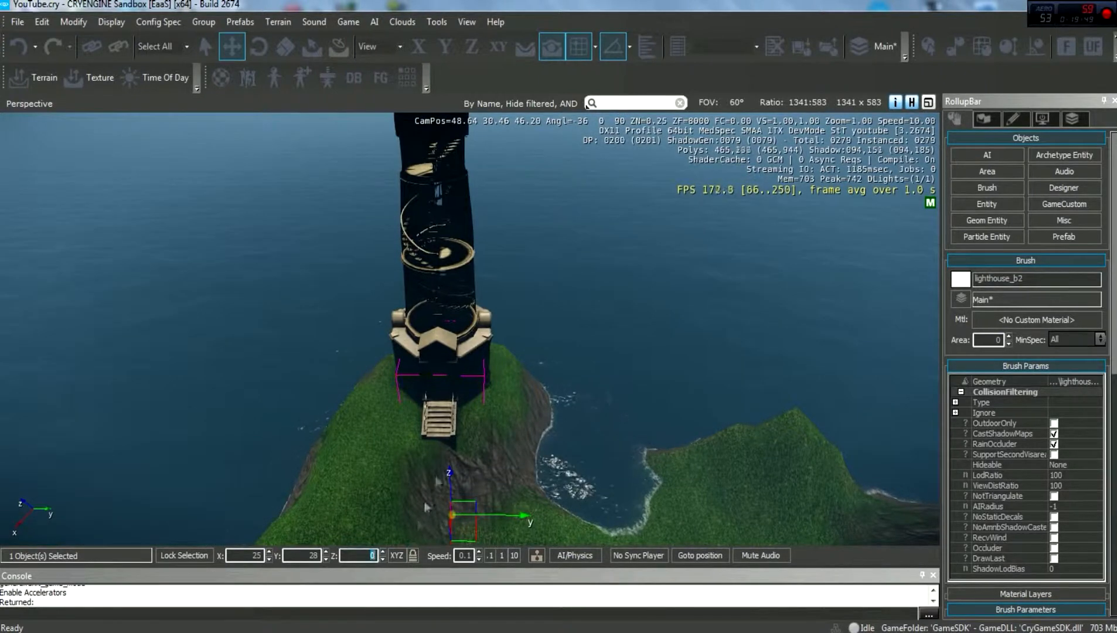
text(25)
key(Return)
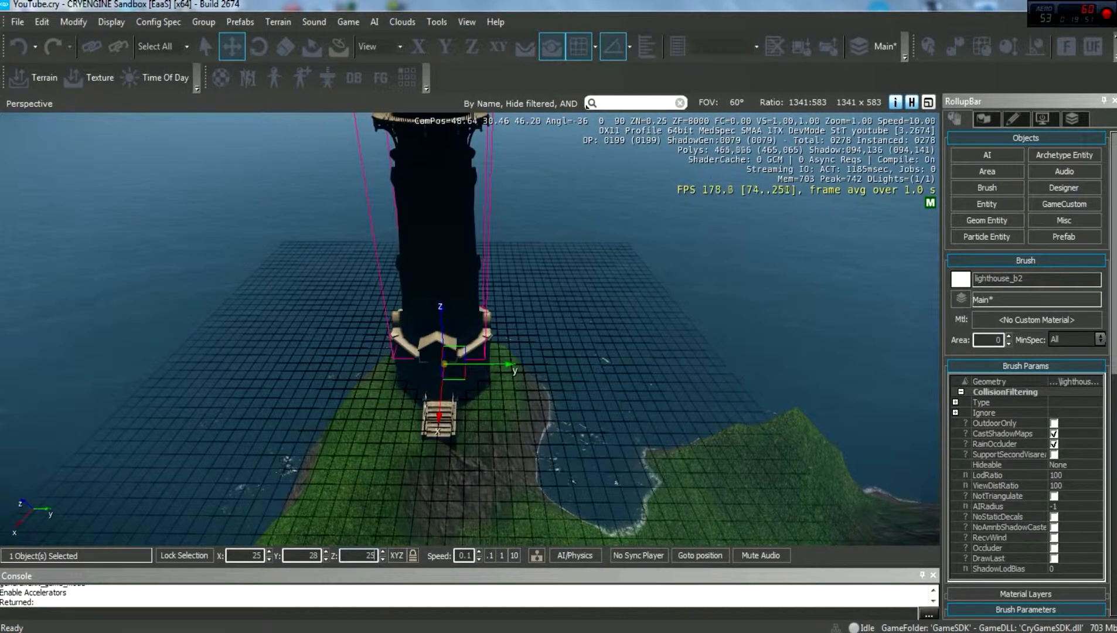
Rotate the lighthouse_b2 tower to 90 degrees about the Z axis and return to the move tool.
right_drag(646, 419, 648, 410)
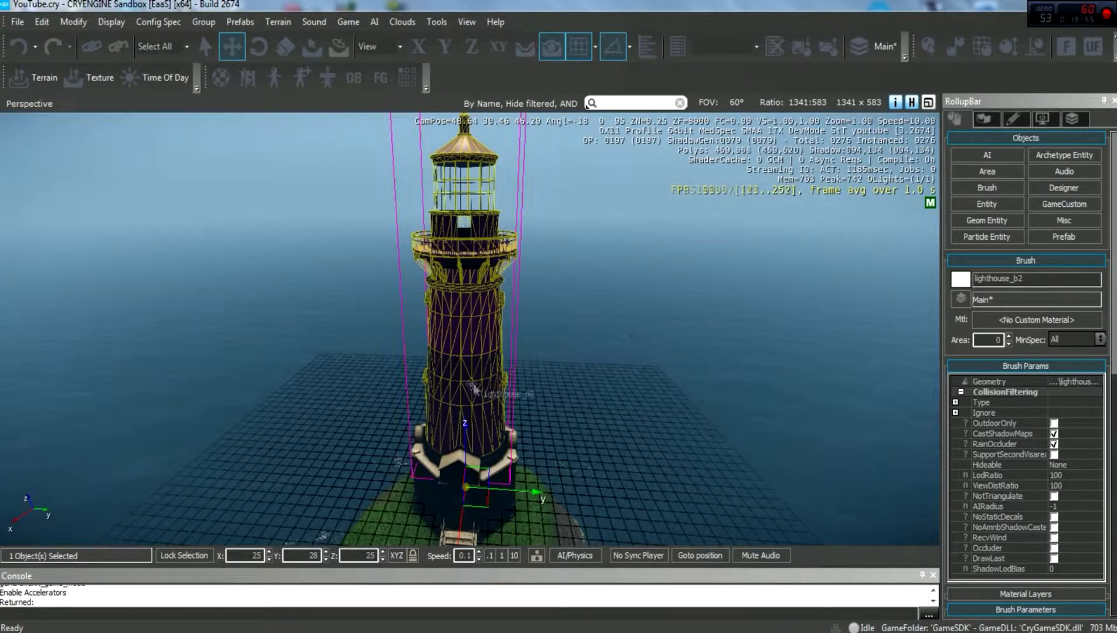
click(255, 49)
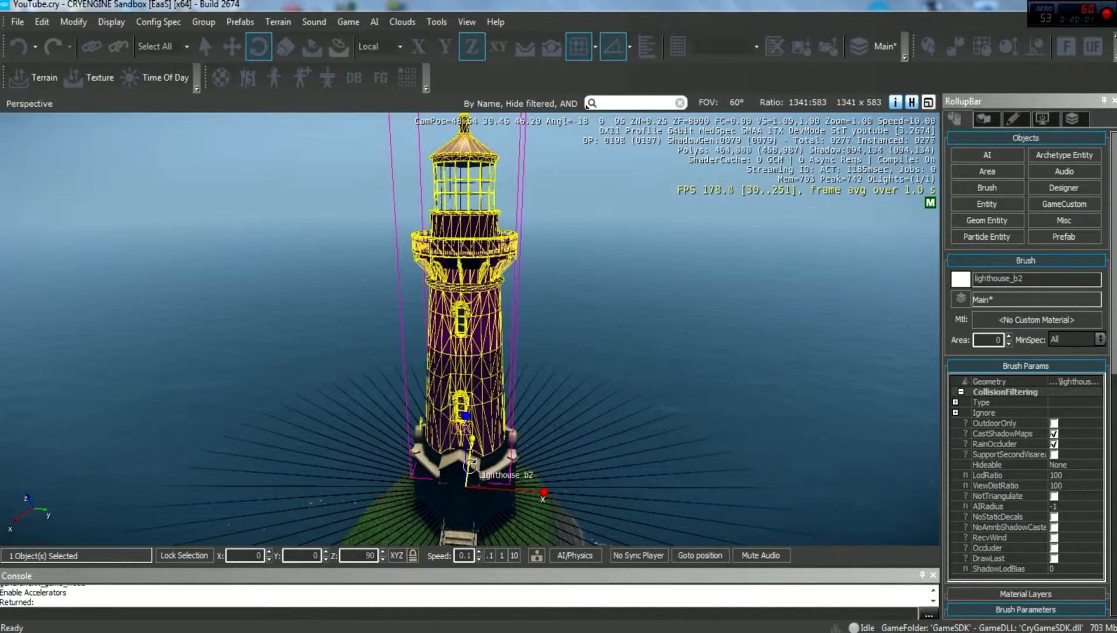
click(233, 48)
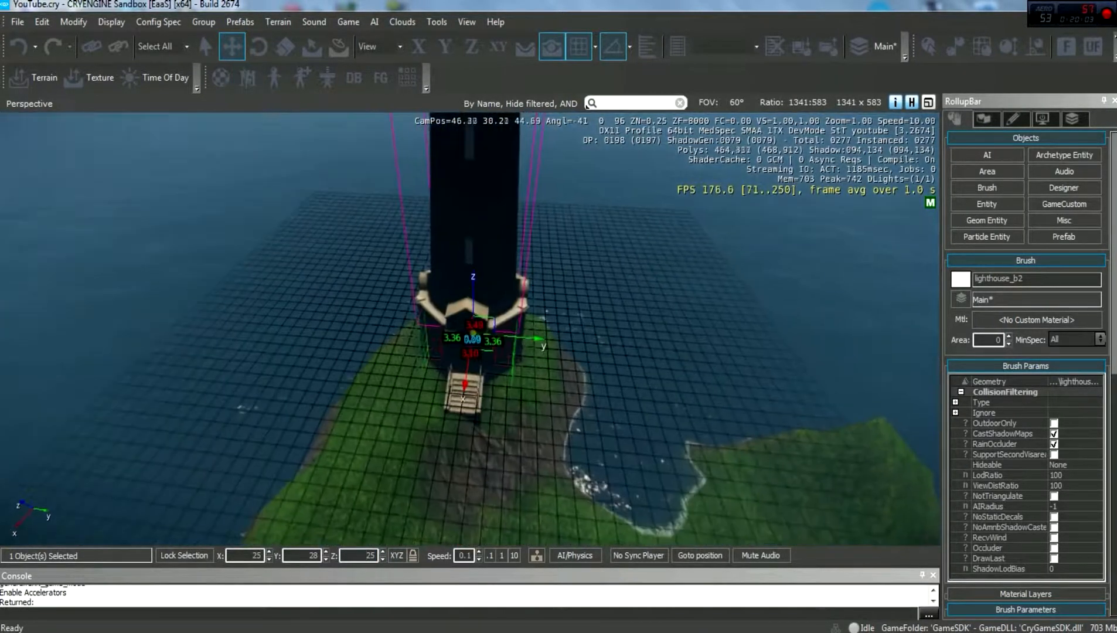
Examine the tower's fit around the interior sections, from the base roof up to the lantern room.
key(w)
key(a)
right_drag(470, 329, 592, 286)
key(s)
right_drag(459, 258, 459, 229)
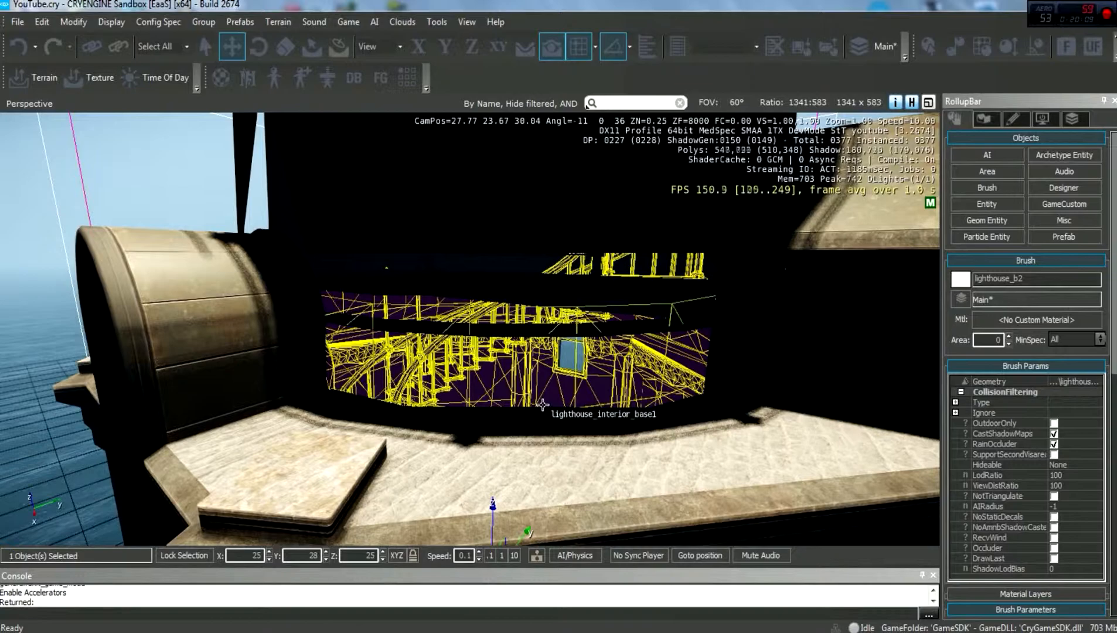
key(s)
right_drag(567, 315, 399, 390)
key(s)
key(w)
key(s)
key(w)
right_drag(517, 425, 517, 440)
right_drag(516, 368, 566, 495)
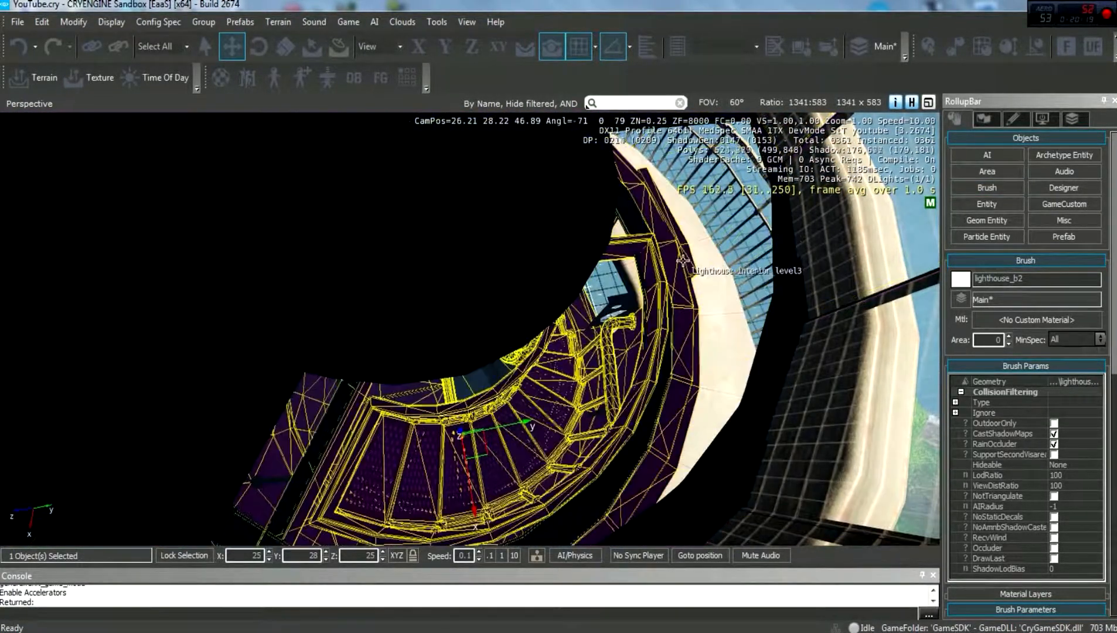
key(Escape)
click(987, 187)
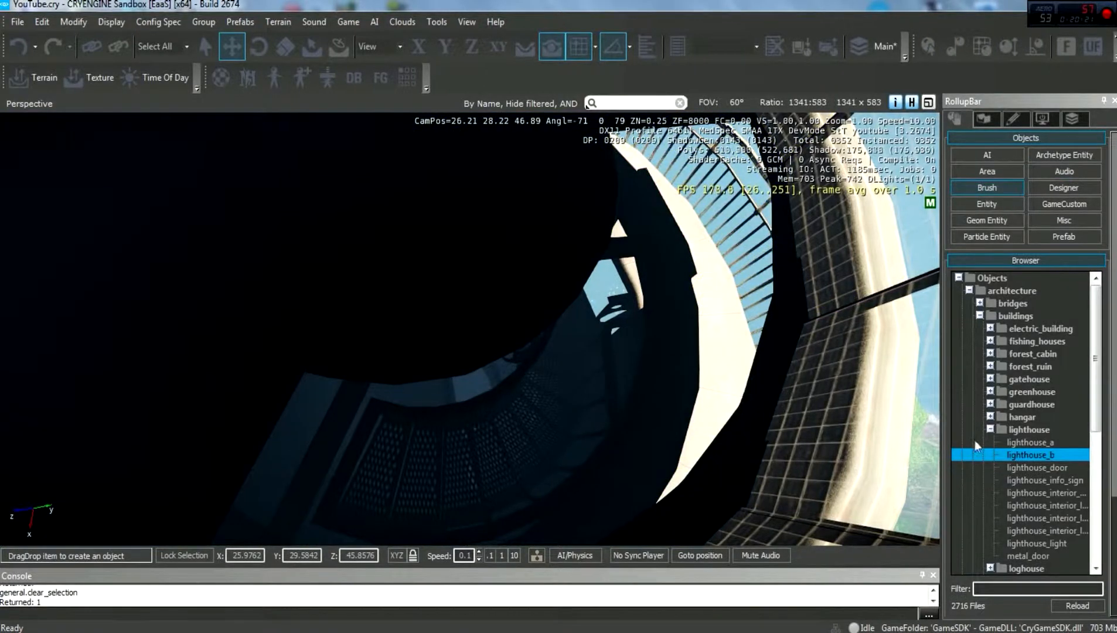
click(990, 429)
click(981, 316)
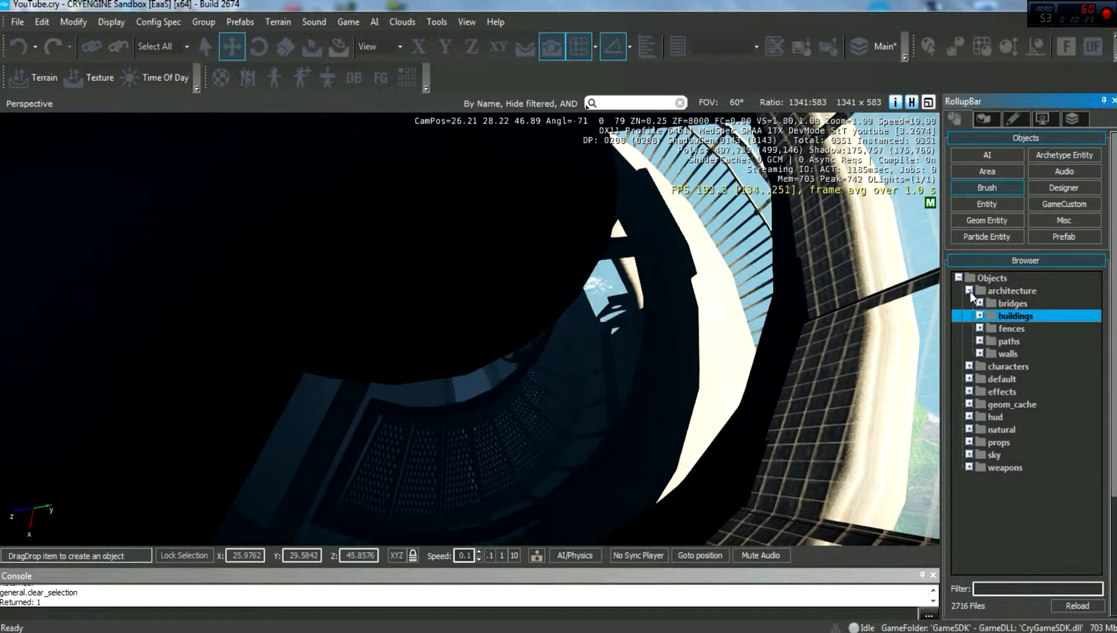
click(969, 290)
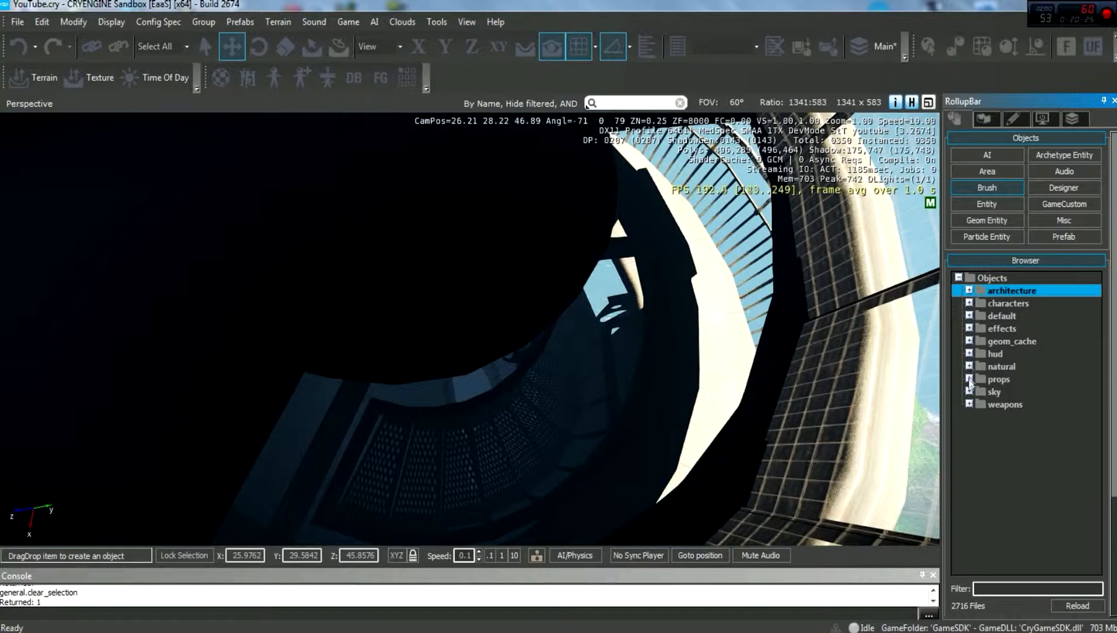
Place a Light entity on the lantern room floor and raise it to Z 46.
click(990, 205)
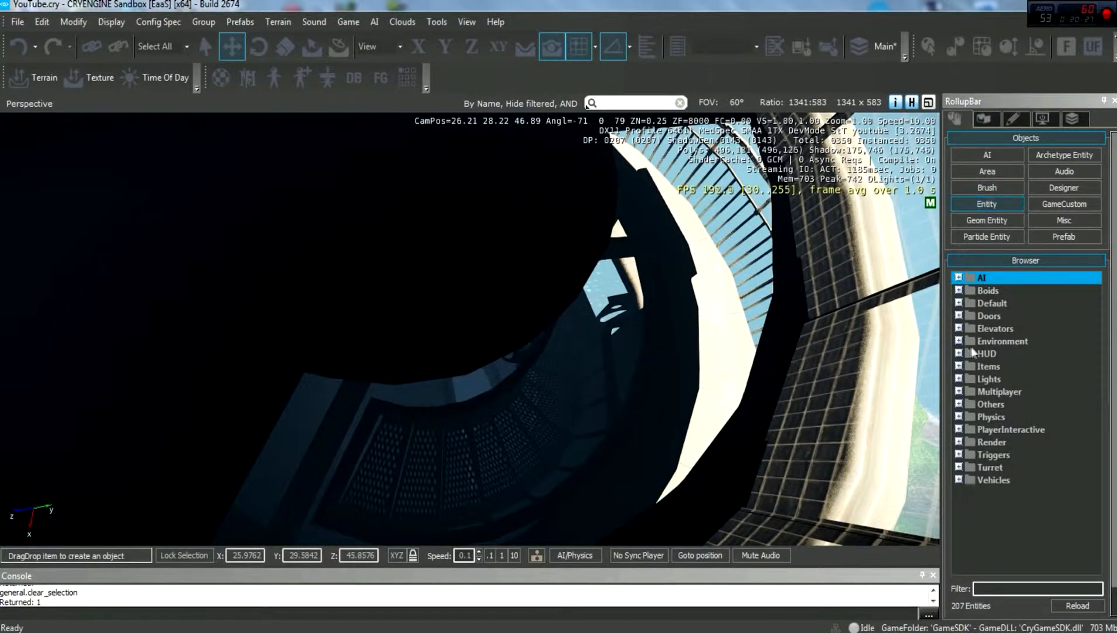
click(959, 379)
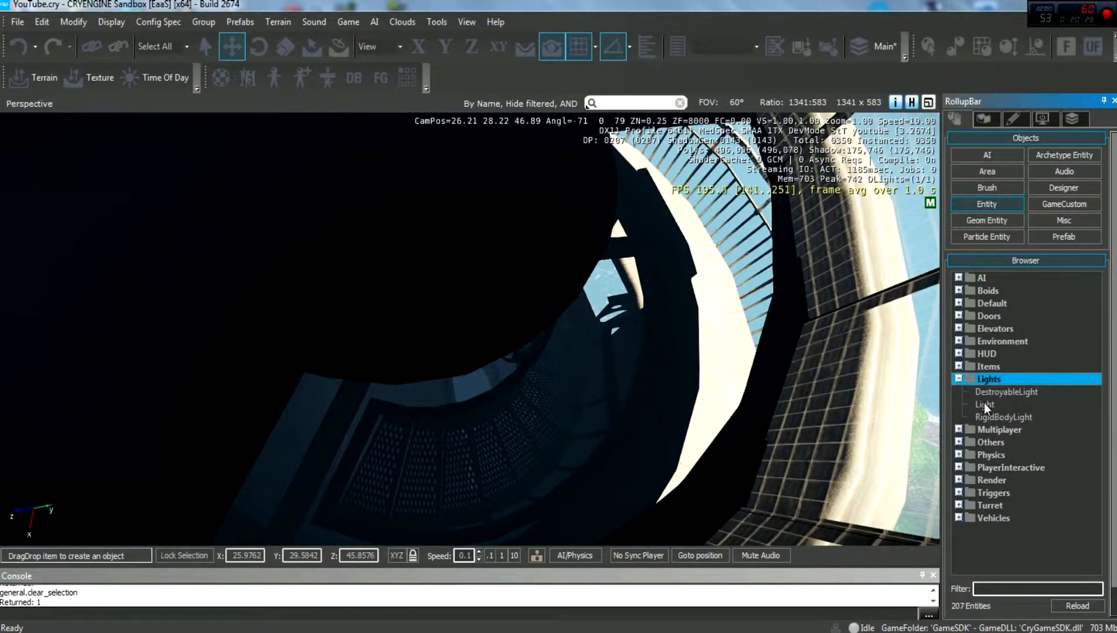
click(984, 404)
click(371, 188)
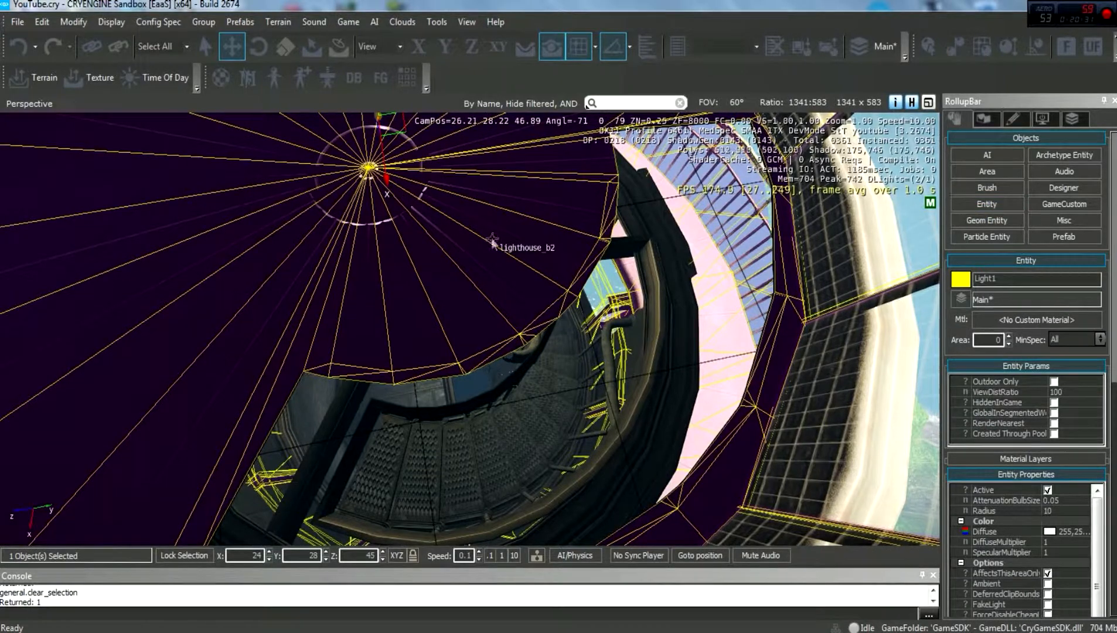
right_drag(492, 237, 479, 251)
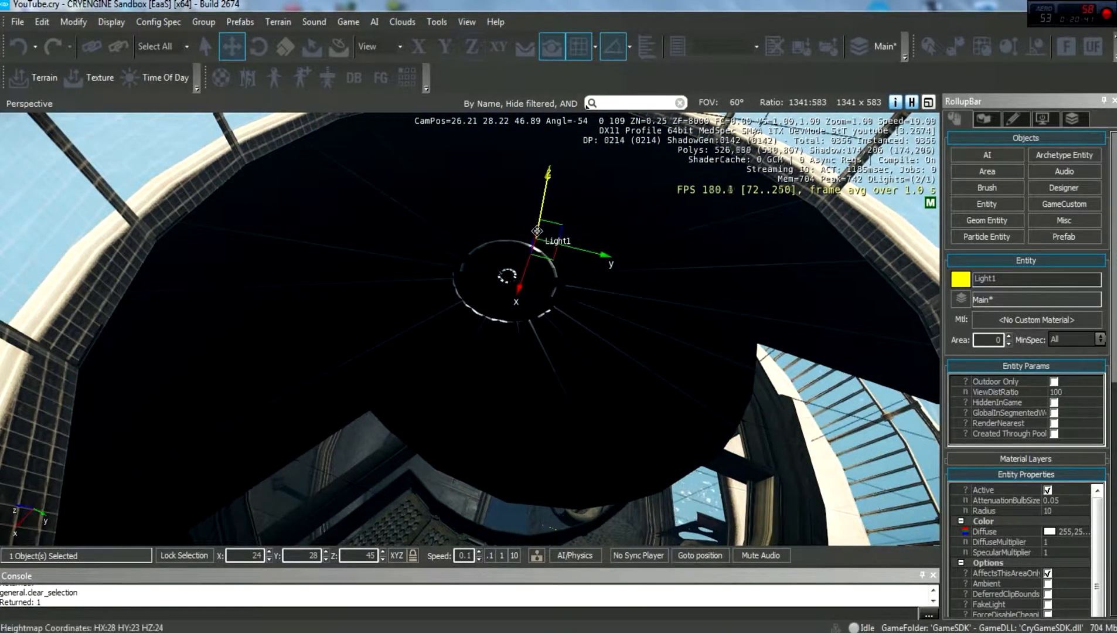
drag(551, 180, 564, 113)
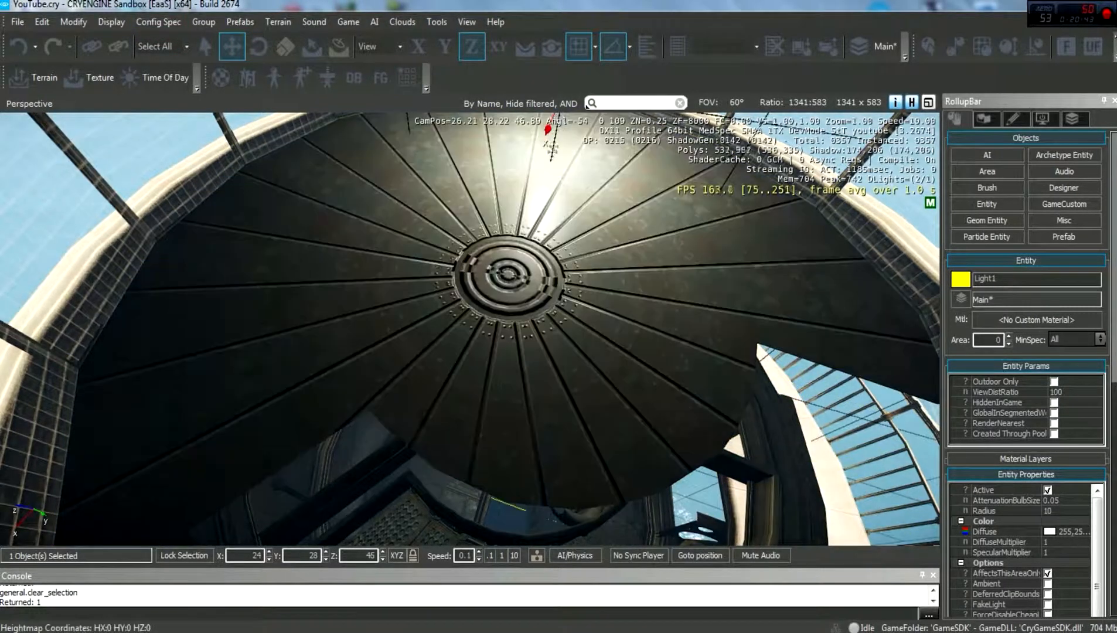
Centre the light in the lantern room at X 25, Y 28 and deselect it.
right_drag(564, 267, 604, 164)
key(a)
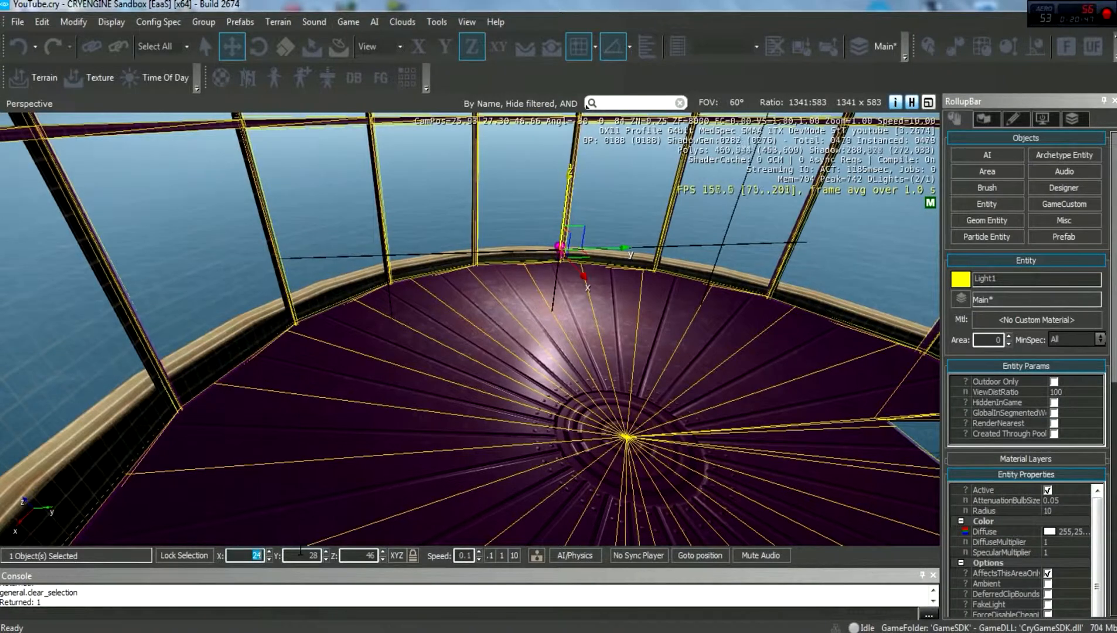
text(25)
key(Tab)
text(2)
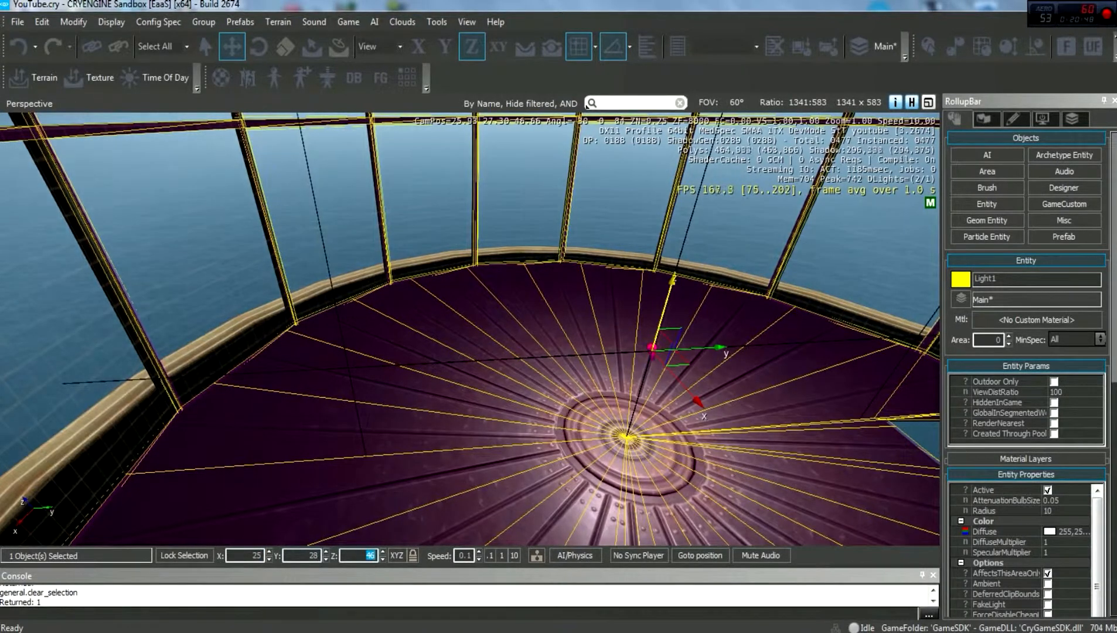
click(242, 262)
key(Escape)
Lower the lighthouse_b2 tower to about Z 24.2 so its lantern floor sits closer to the interior staircase.
right_drag(467, 417, 704, 486)
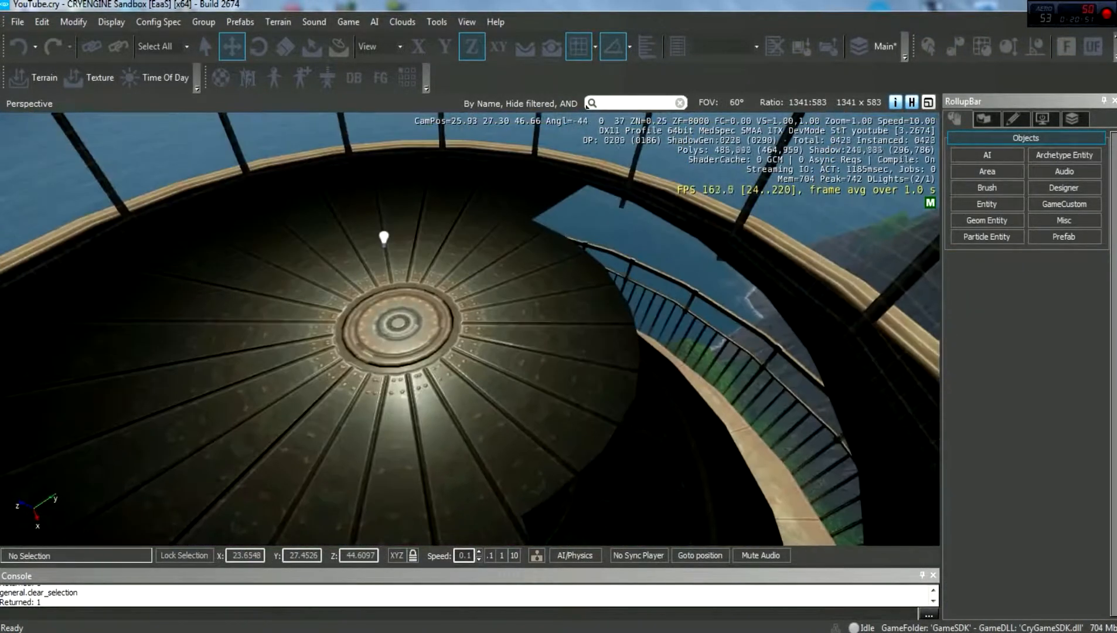
key(d)
right_drag(472, 329, 234, 316)
key(w)
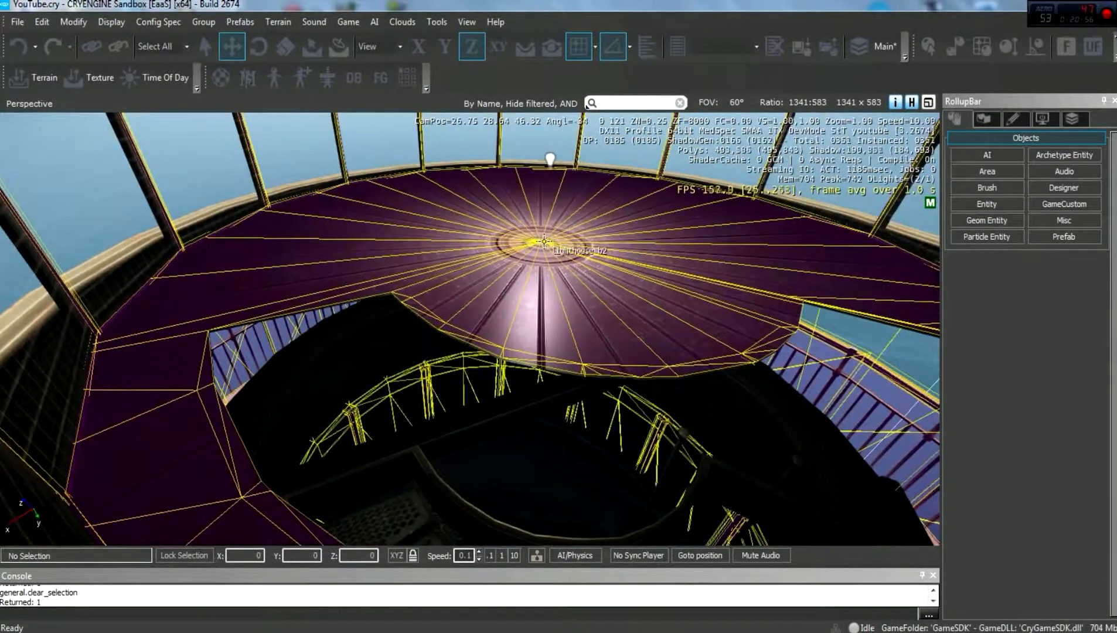
click(526, 231)
drag(382, 553, 377, 617)
Lower Light1 closer to the lantern room floor.
right_drag(387, 469, 387, 540)
right_drag(535, 480, 534, 293)
click(511, 262)
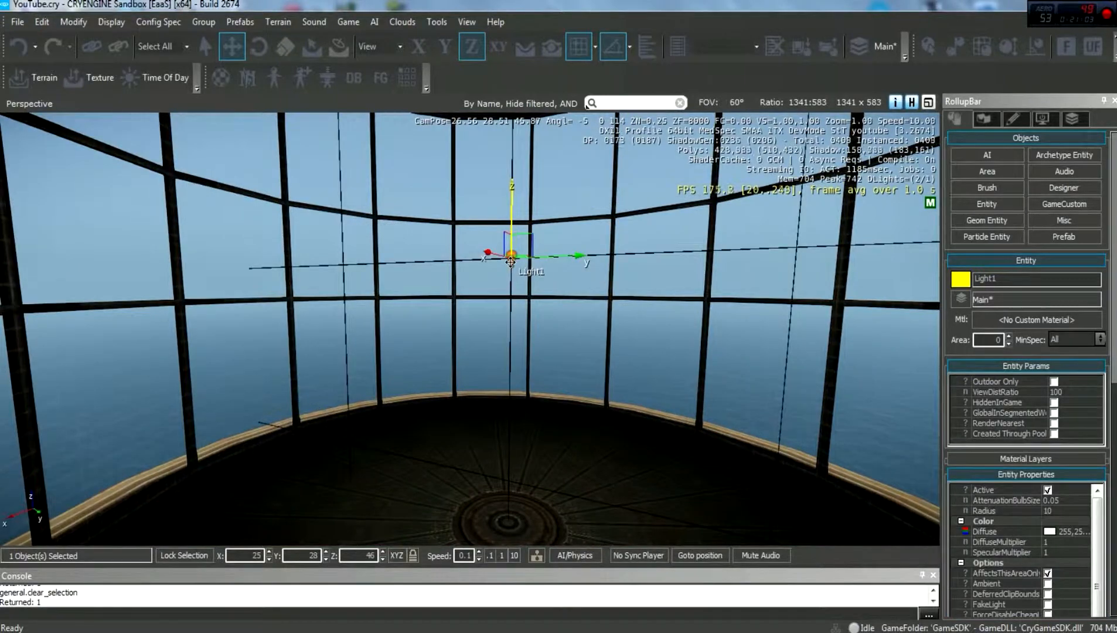
drag(517, 354, 514, 505)
Fine-tune the lighthouse_b2 tower's height to Z 24.00, matching its floor opening to the top of the interior staircase.
click(668, 513)
right_drag(668, 514, 669, 613)
key(w)
key(w)
right_drag(510, 328, 299, 257)
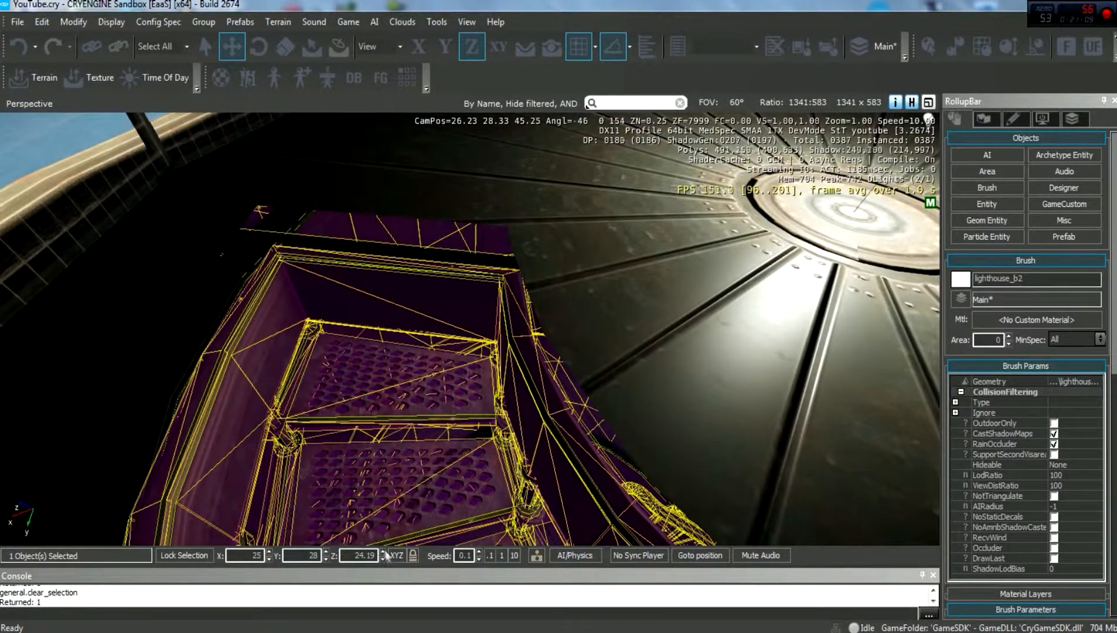
drag(384, 557, 384, 564)
key(w)
right_drag(405, 510, 334, 422)
key(s)
mouse_move(469, 434)
right_down()
mouse_move(457, 454)
mouse_move(381, 464)
right_up()
key(w)
mouse_move(414, 291)
right_down()
mouse_move(434, 352)
mouse_move(453, 516)
right_up()
key(s)
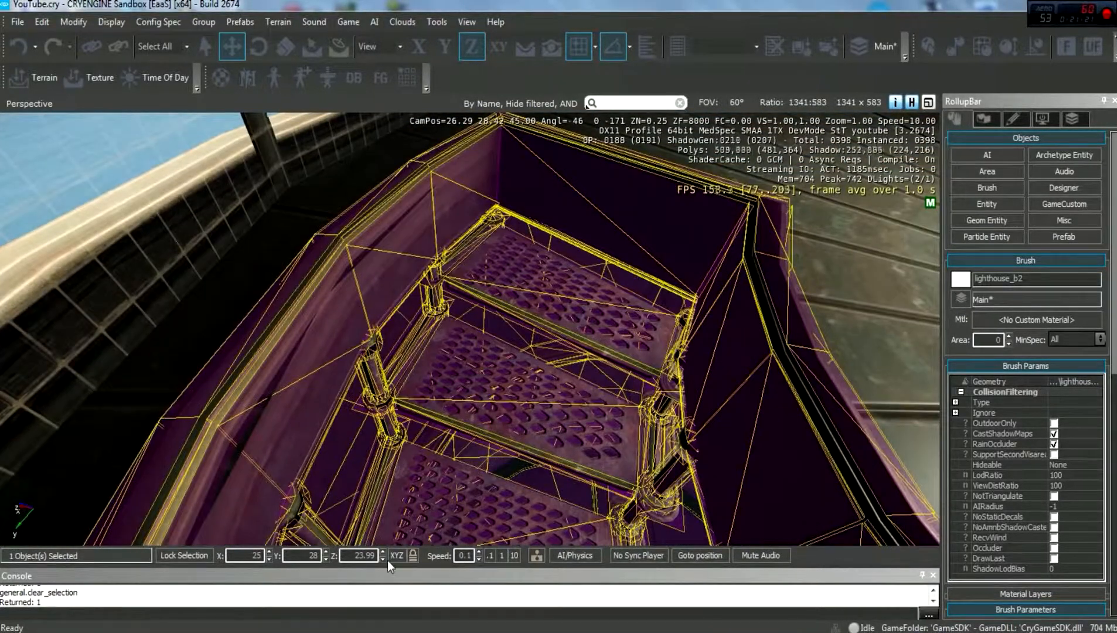
drag(383, 558, 382, 553)
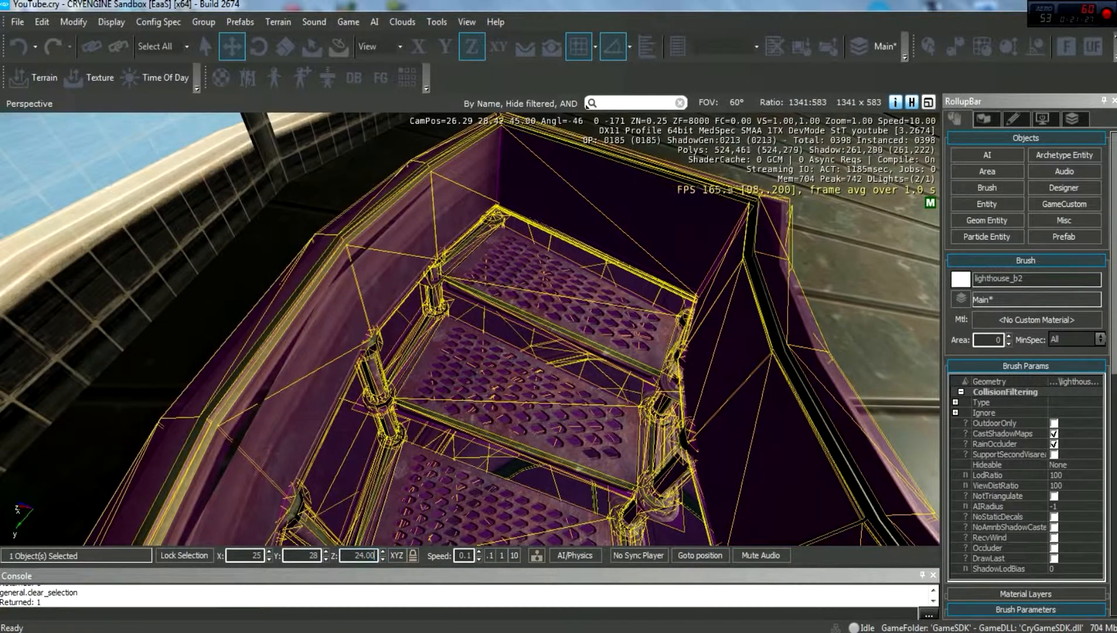
Examine the tower's fit around the staircase opening and at the base entrance, and clear the selection.
key(w)
mouse_move(450, 423)
right_down()
mouse_move(458, 413)
mouse_move(417, 346)
mouse_move(334, 369)
right_up()
right_drag(450, 426, 368, 331)
right_drag(429, 305, 640, 324)
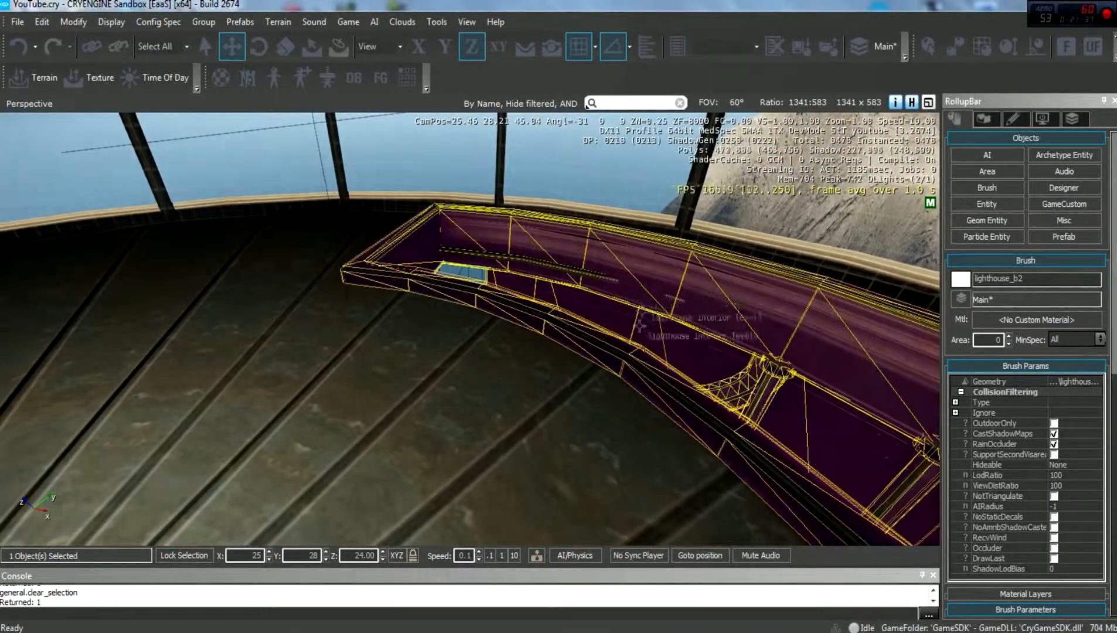
right_drag(646, 346, 813, 354)
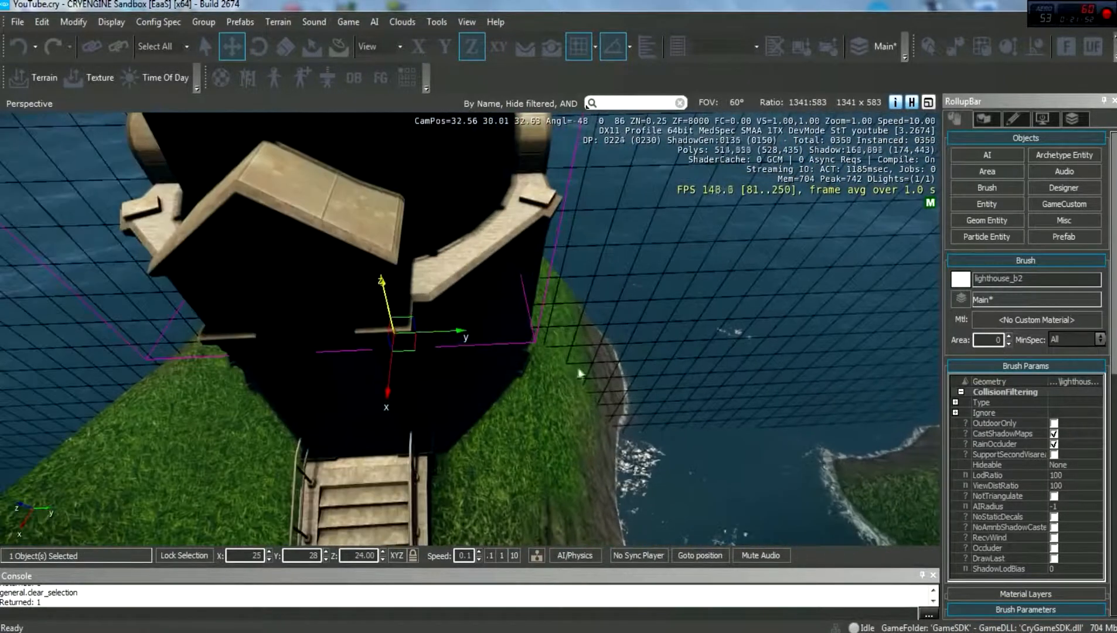
right_drag(578, 373, 578, 370)
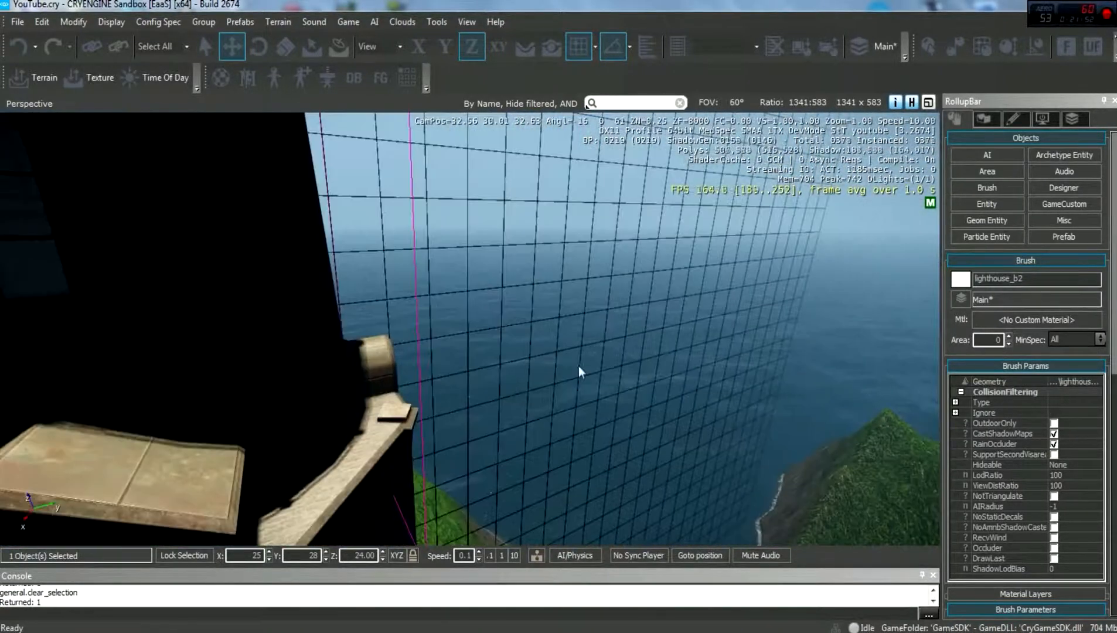
click(869, 337)
right_drag(833, 358, 813, 371)
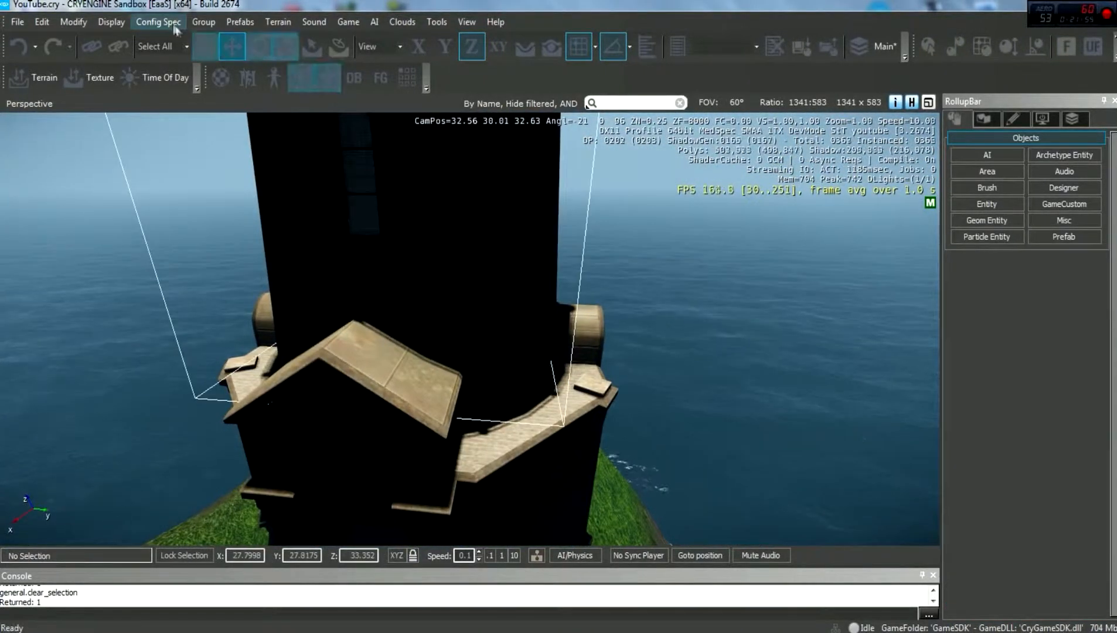
Open the Lighting Tool from the Terrain Editor and place its window beside the tower view.
click(277, 21)
click(298, 40)
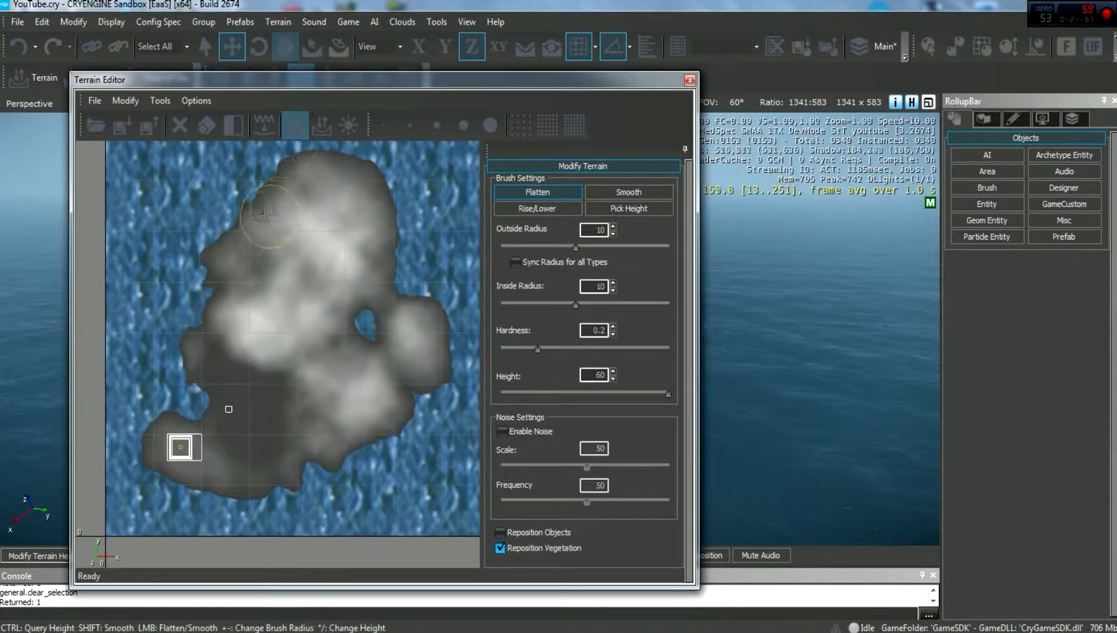
click(195, 101)
click(195, 101)
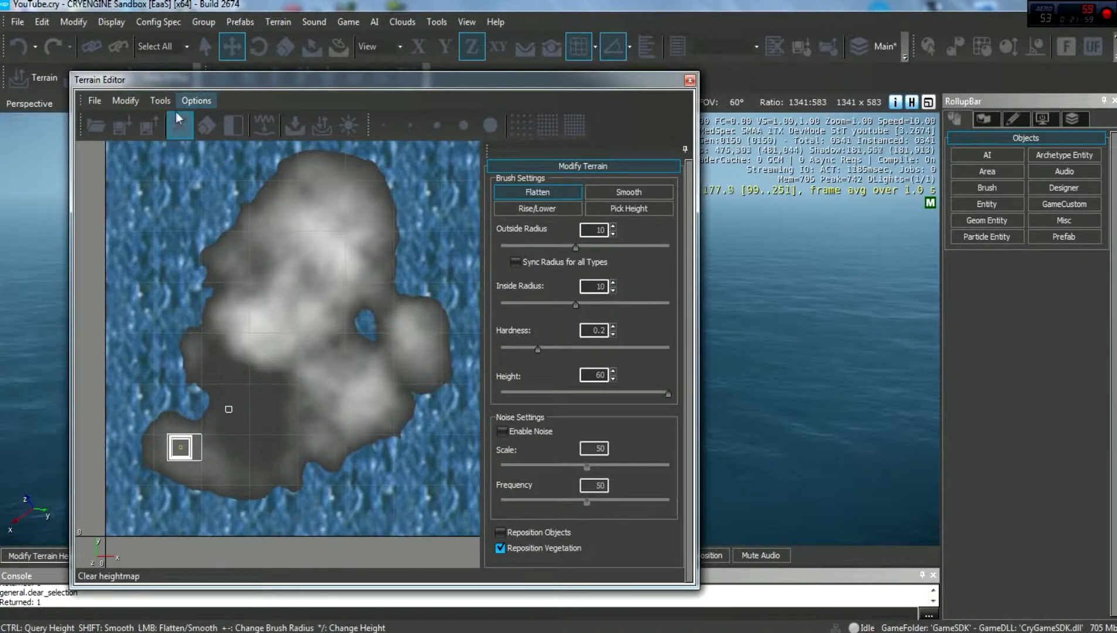
click(348, 128)
drag(352, 91, 1116, 184)
drag(590, 82, 1116, 140)
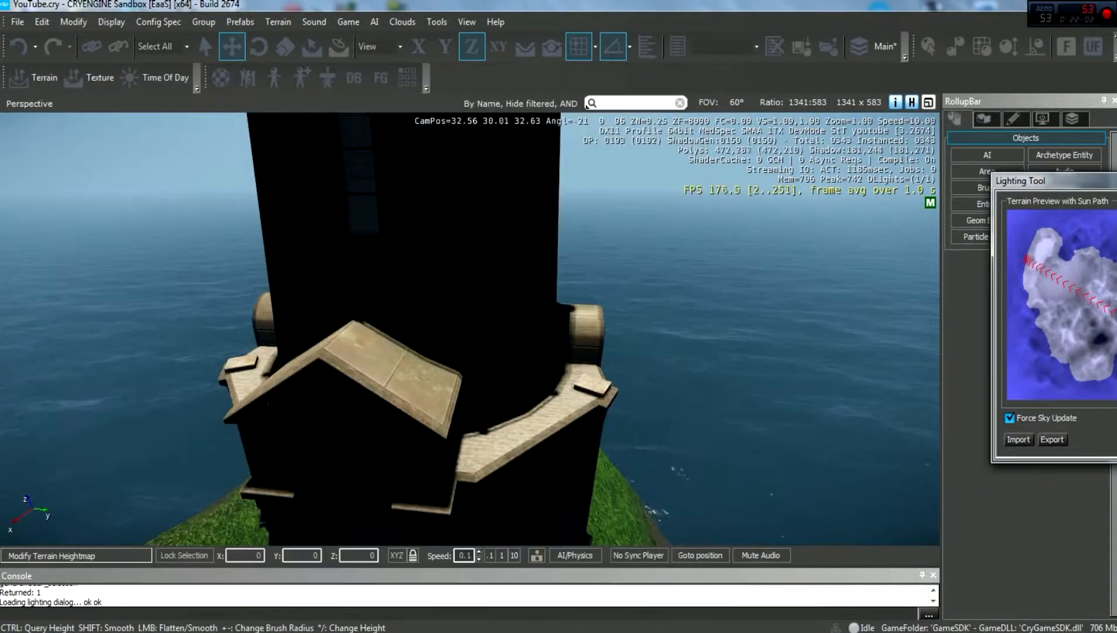
drag(1031, 181, 590, 39)
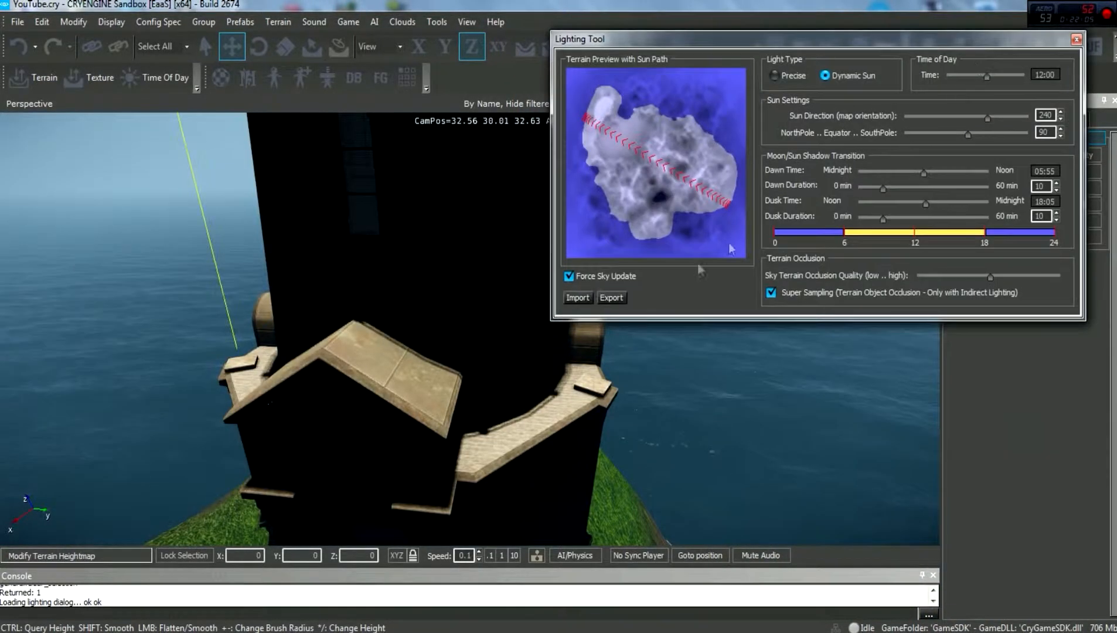
Set the time of day to 07:08 and examine the tower's exterior and lantern room in that light.
right_drag(647, 374, 641, 373)
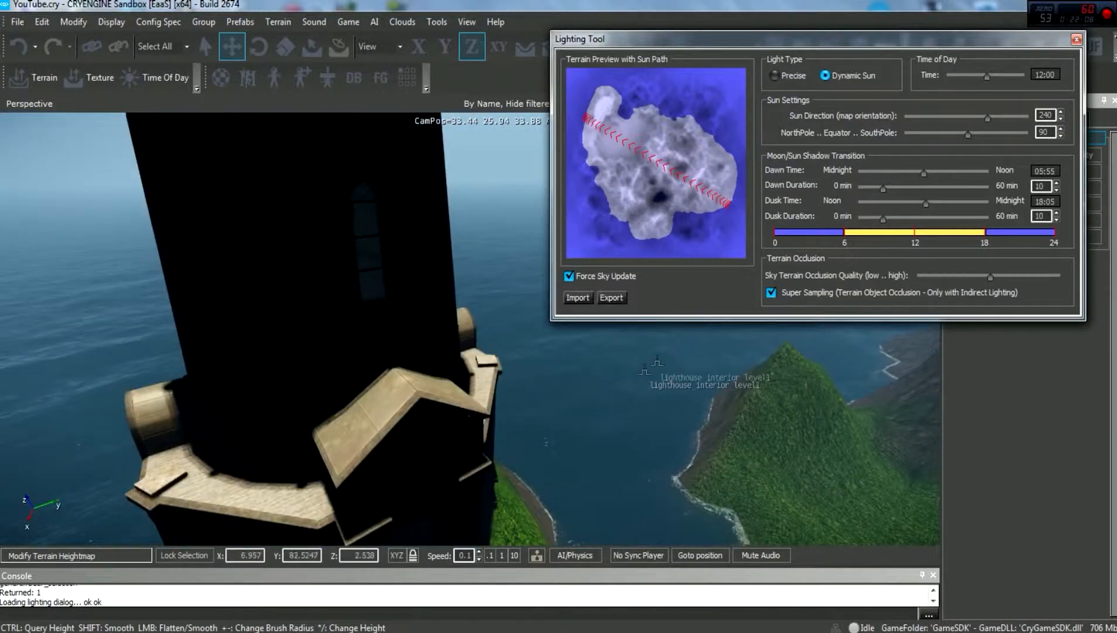
mouse_move(988, 75)
mouse_down()
mouse_move(1002, 76)
mouse_move(973, 81)
mouse_up()
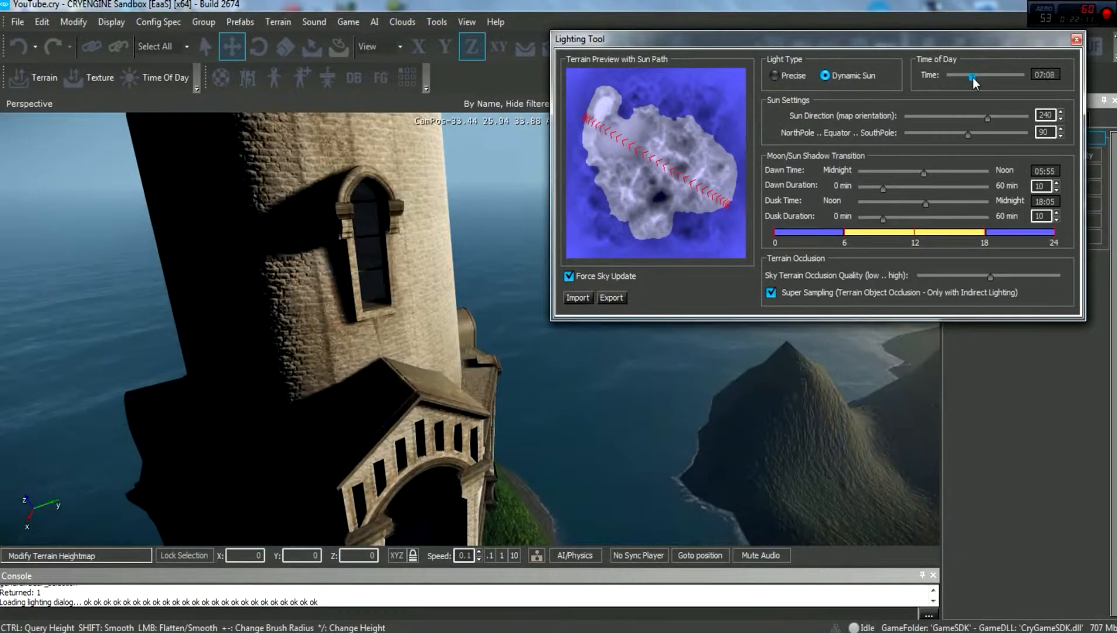
right_drag(614, 412, 619, 406)
key(w)
key(a)
key(s)
key(s)
key(w)
key(w)
key(s)
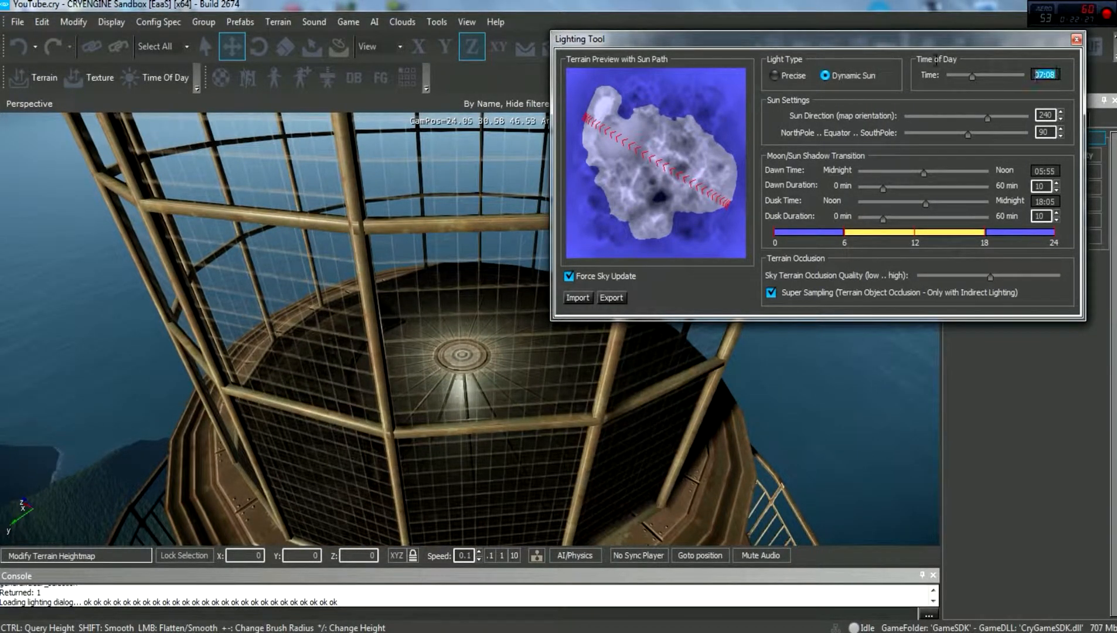
Set the time of day back to 12:00 and close the Lighting Tool.
text(12:00)
key(Return)
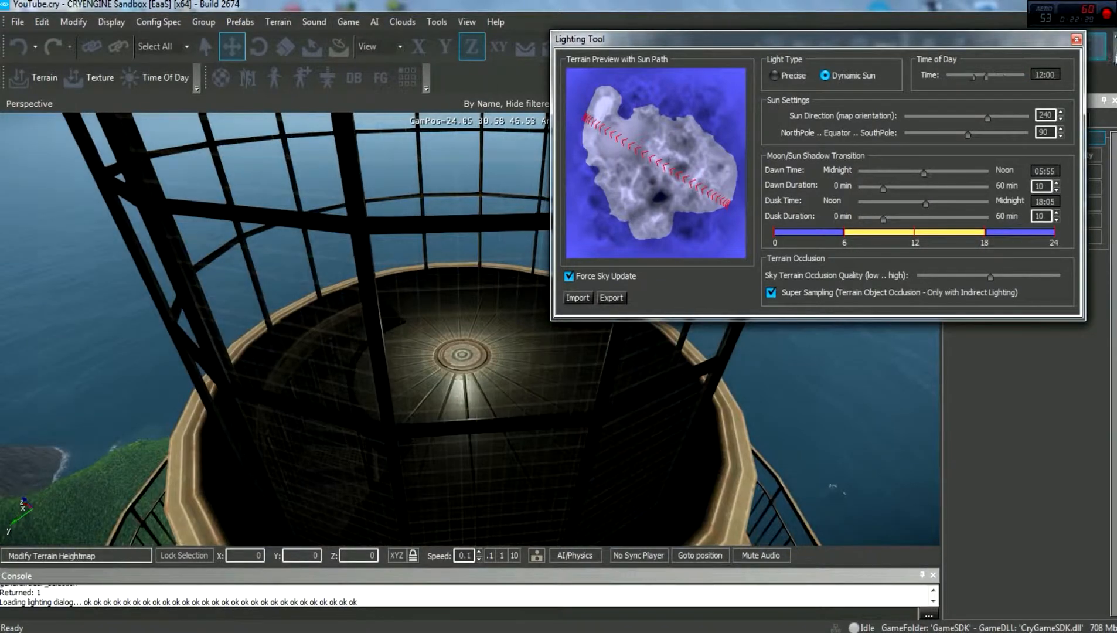
click(1076, 38)
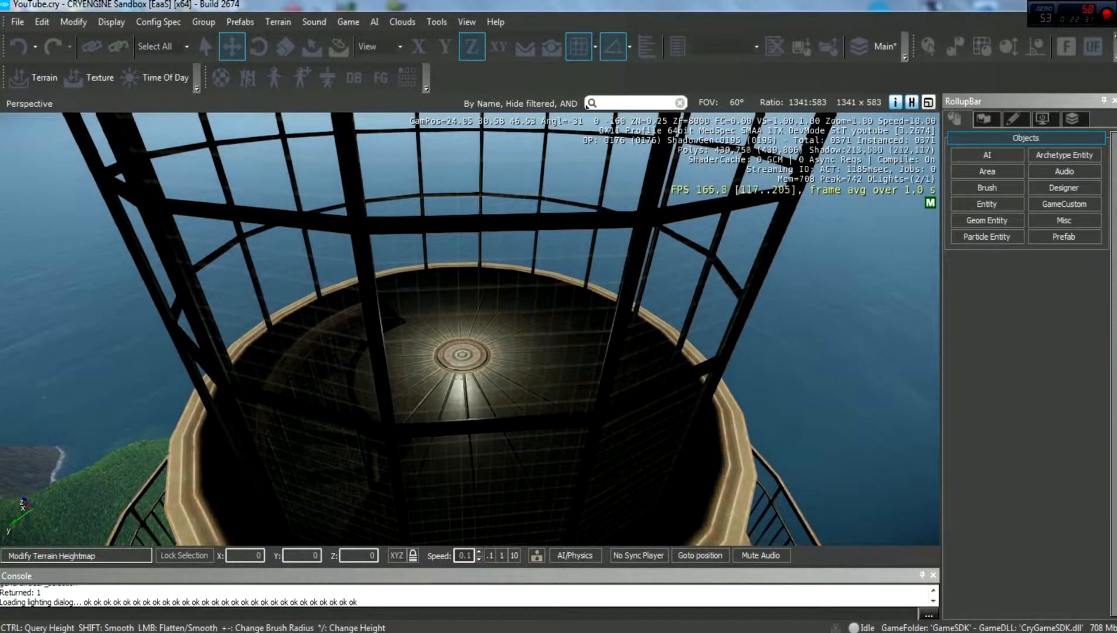
Check the coordinates of the lighthouse_light1 brush on the grass and the lighthouse_interior_level3 section in the tower.
right_drag(808, 343, 829, 340)
key(s)
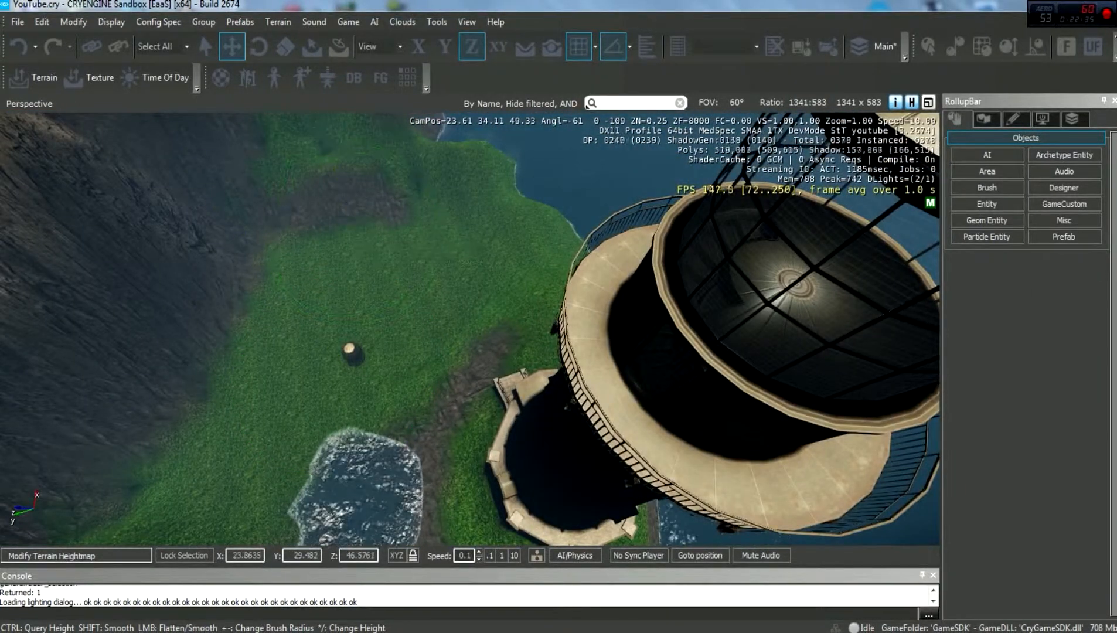
click(350, 351)
key(z)
right_drag(573, 250, 530, 288)
key(w)
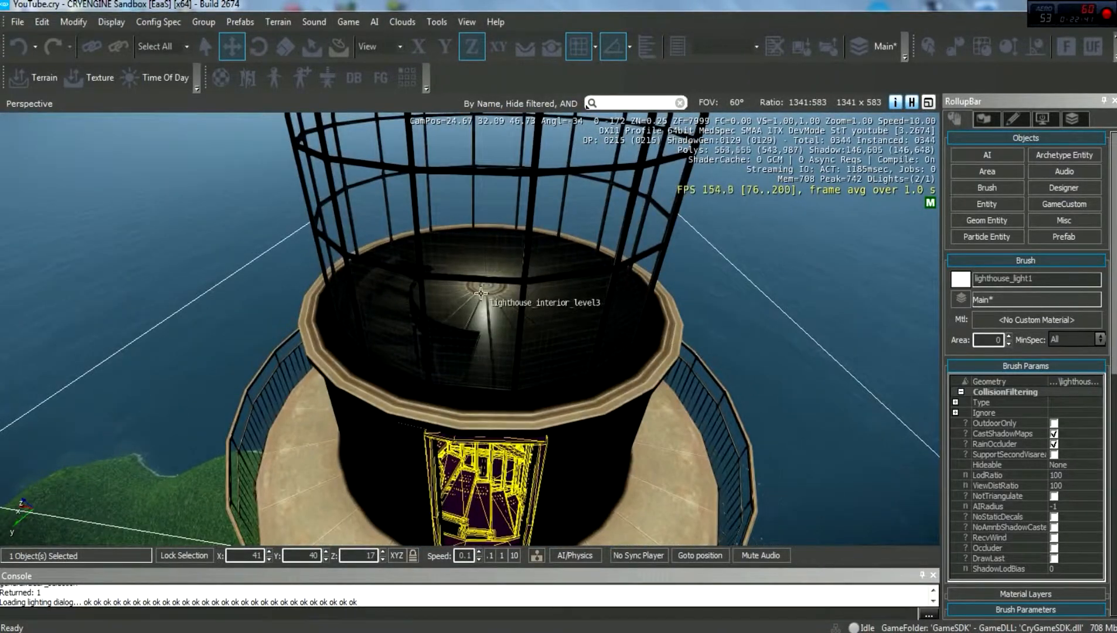
click(469, 445)
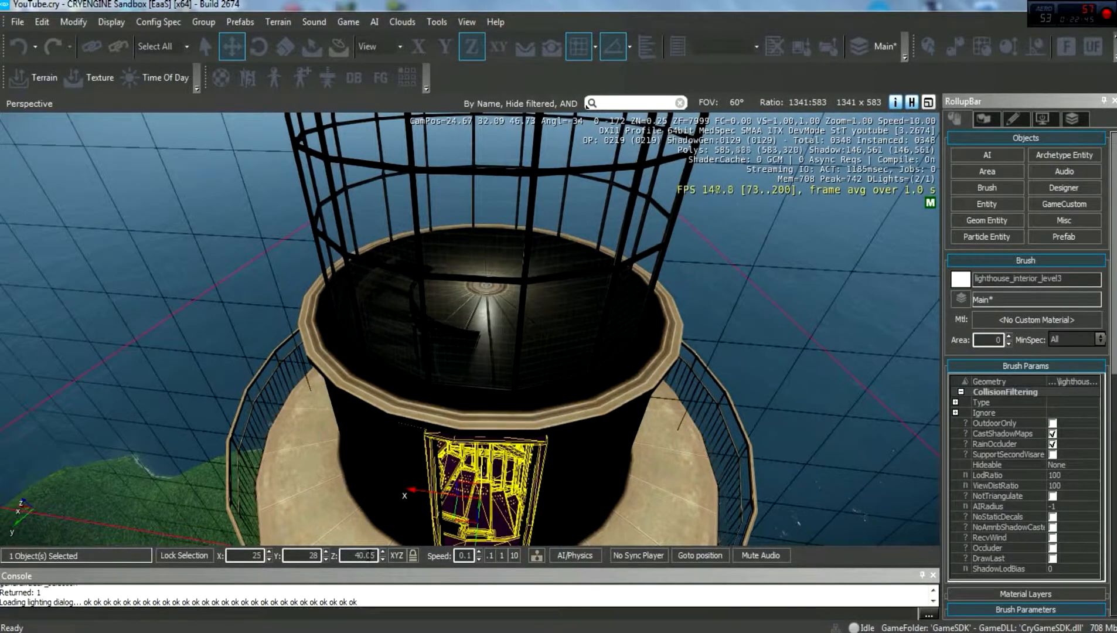
Move the lighthouse_light1 brush from the grass into the tower at X 25, Y 28, Z 42.
key(s)
right_drag(420, 392, 246, 516)
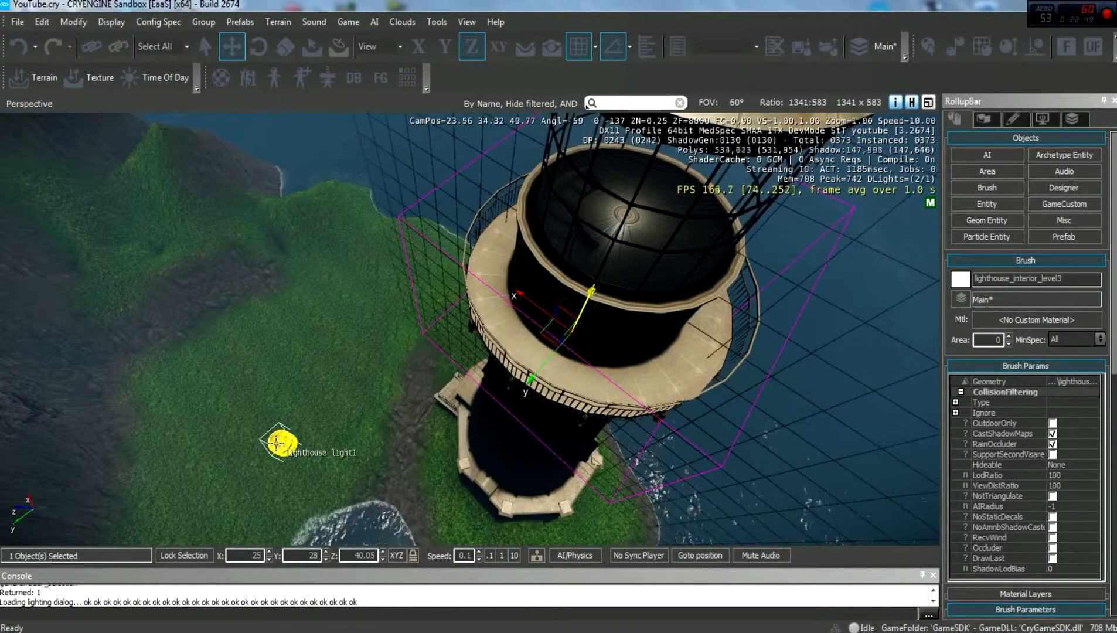
click(276, 443)
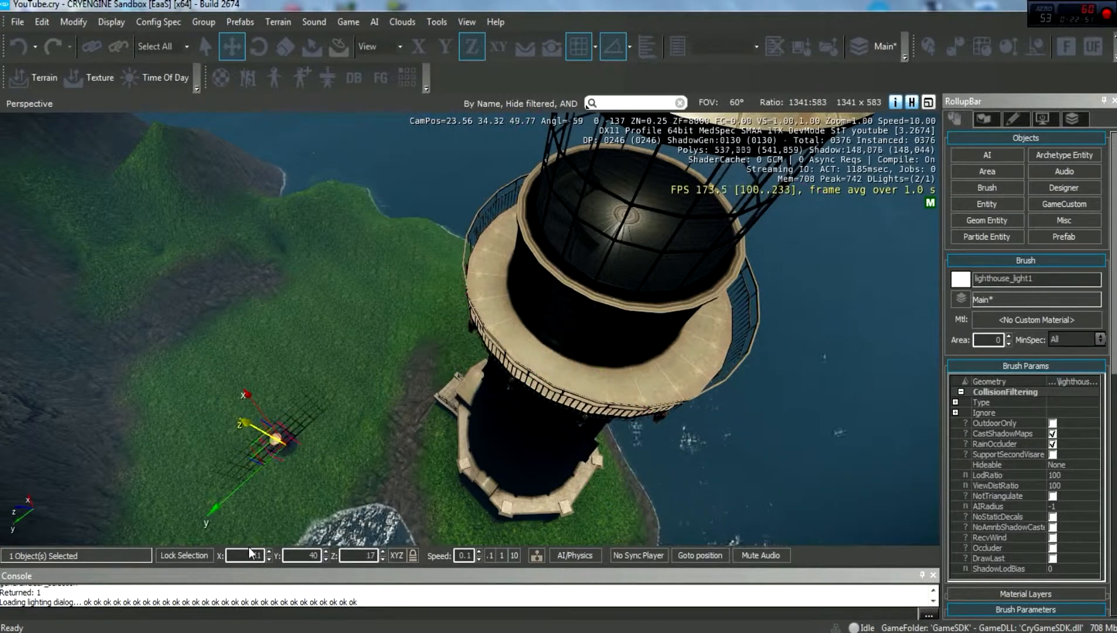
text(25)
key(Tab)
text(2)
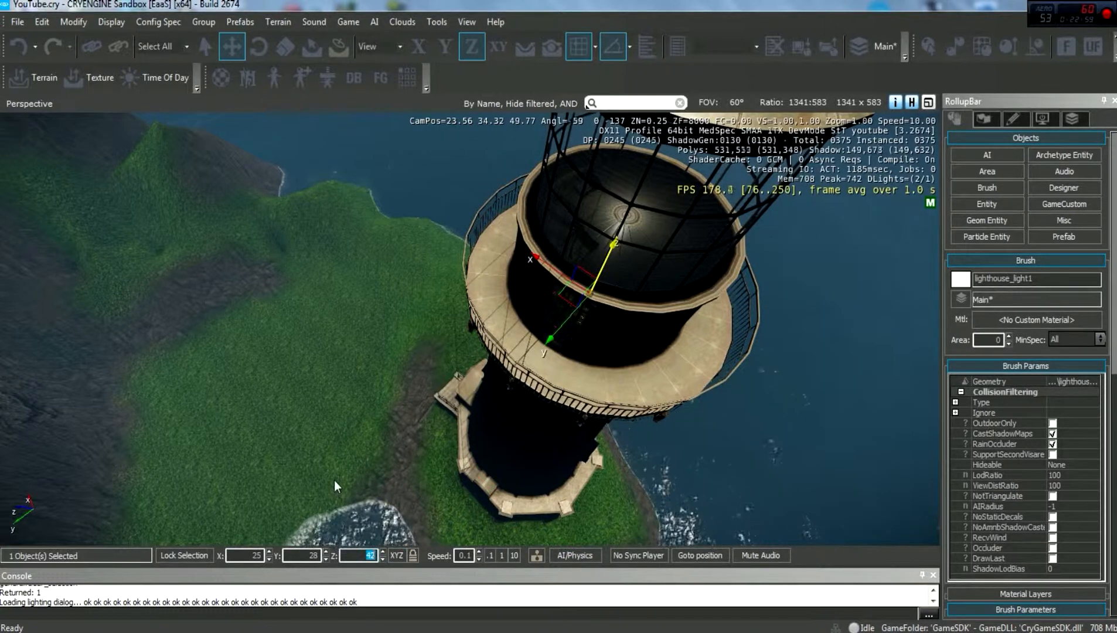
Raise the lighthouse_light1 brush to Z 45 inside the lantern room.
text(45)
key(Return)
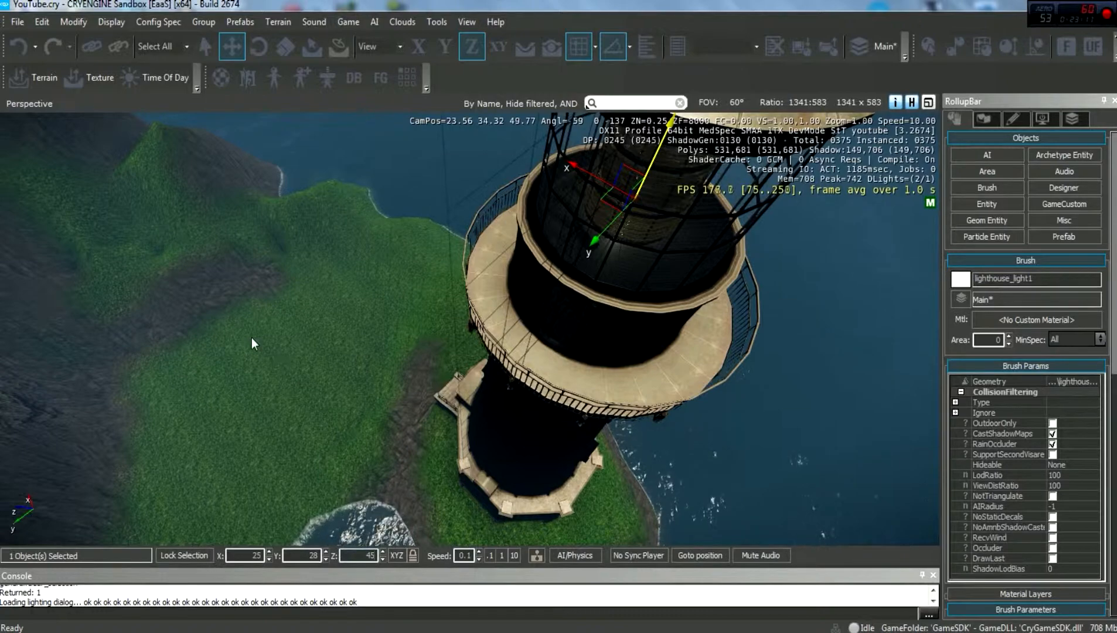
key(w)
mouse_move(252, 337)
right_down()
mouse_move(264, 247)
mouse_move(248, 333)
right_up()
key(w)
key(s)
click(270, 44)
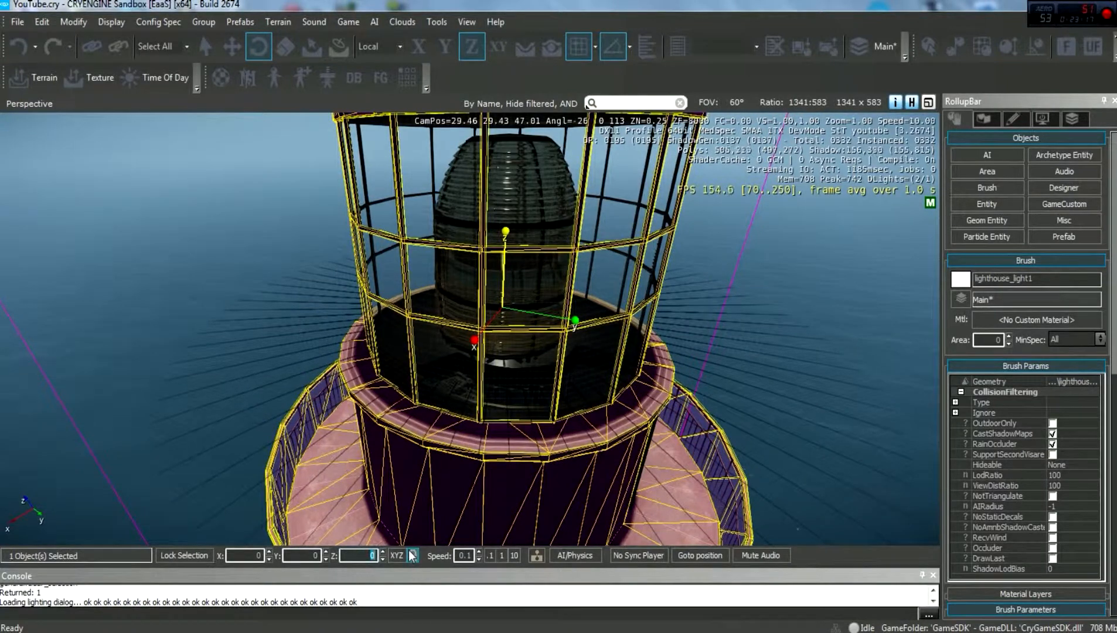
click(212, 45)
Raise the lighthouse_light1 brush to Z 45.35, judging its height from inside the lantern room.
key(w)
right_drag(346, 515, 123, 538)
key(d)
key(d)
key(d)
key(w)
right_drag(438, 464, 433, 468)
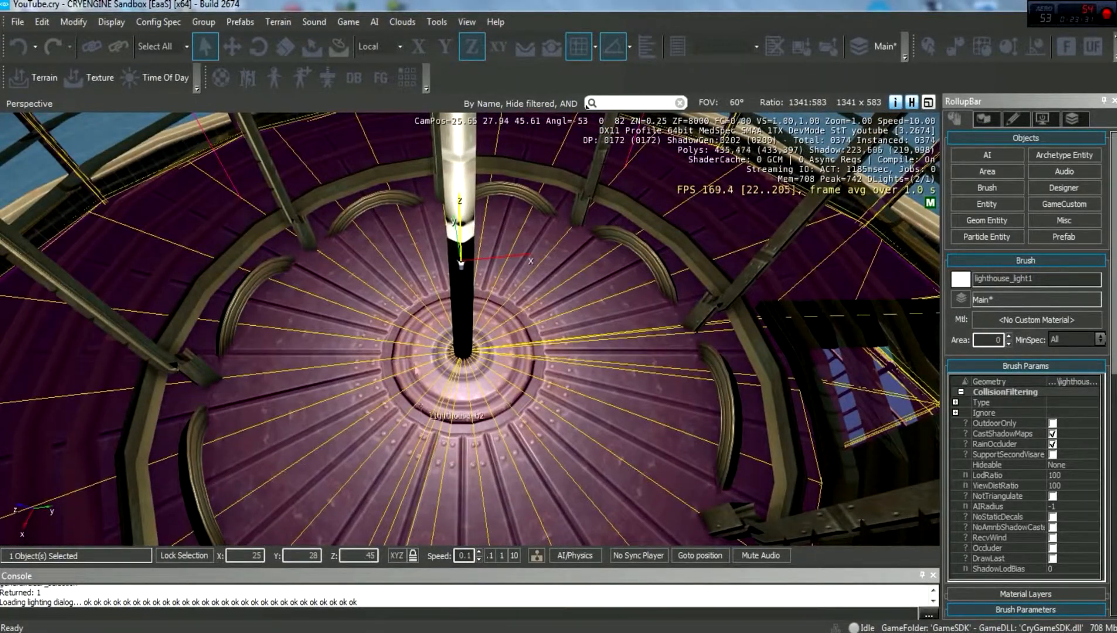
mouse_move(382, 559)
mouse_down()
mouse_move(378, 514)
mouse_move(377, 525)
mouse_up()
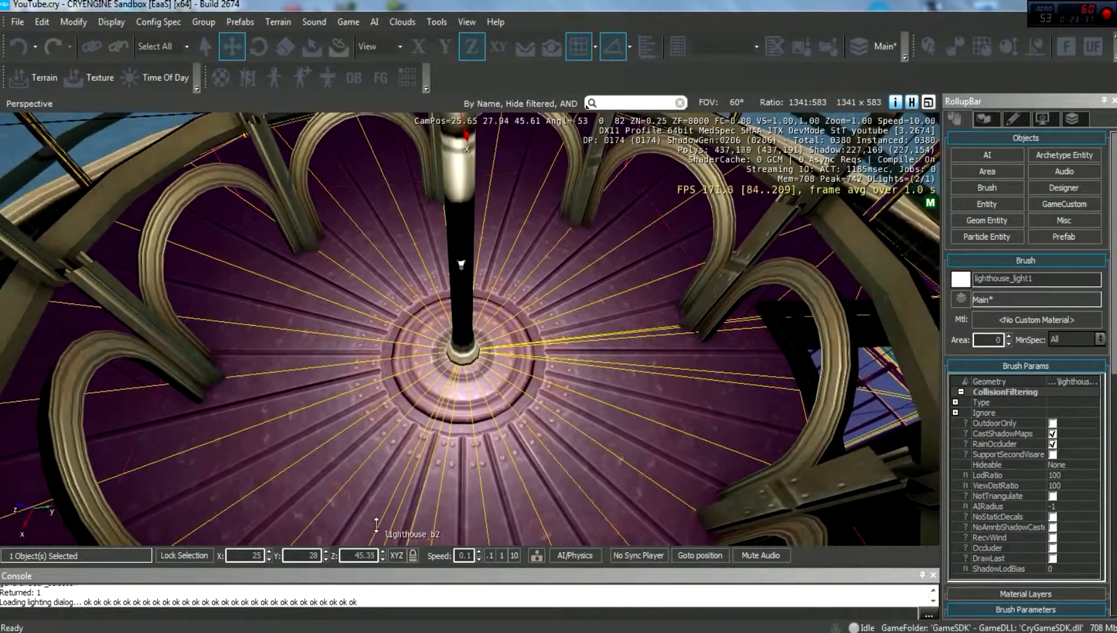
Fine-tune the lighthouse_light1 brush's height to Z 45.39, checking its base against the lantern room floor.
right_drag(377, 525, 328, 499)
key(w)
right_drag(394, 422, 422, 416)
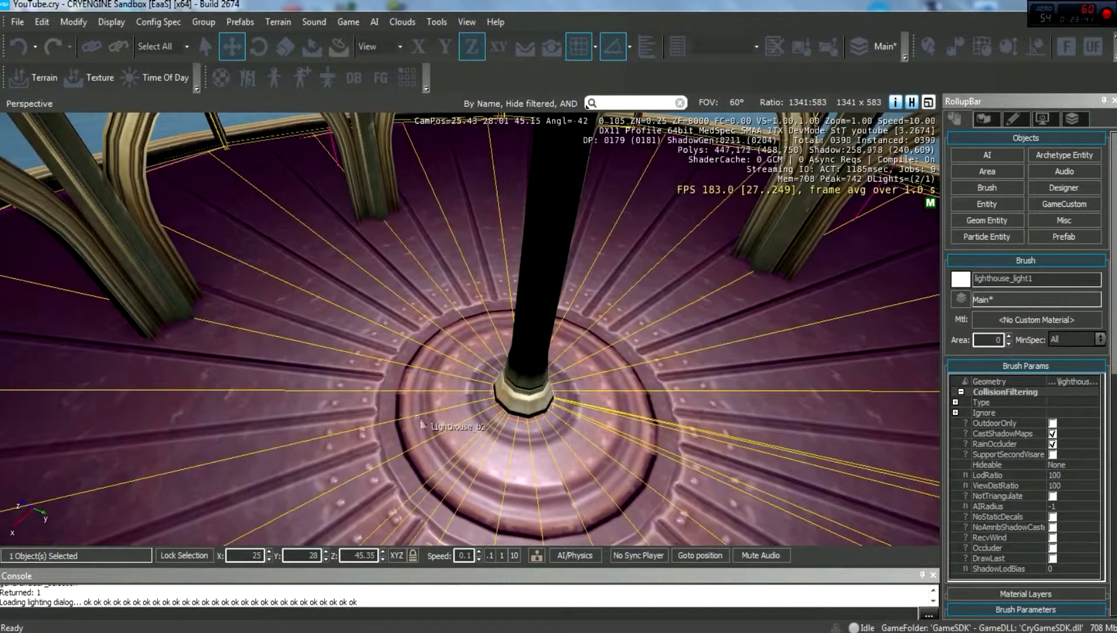
right_drag(382, 527, 560, 472)
key(w)
key(s)
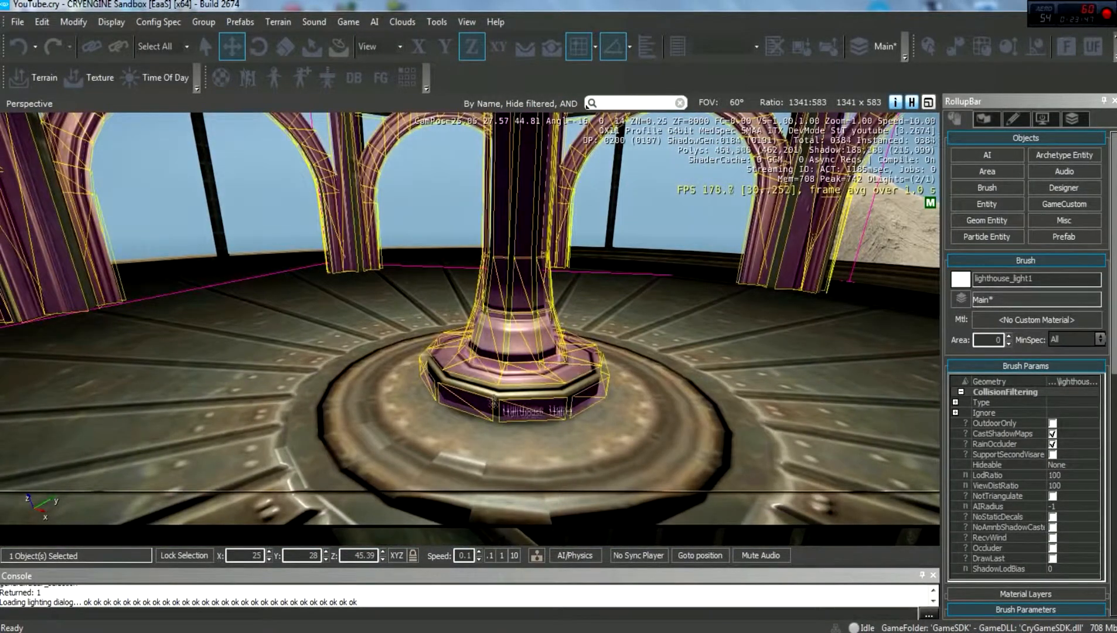
click(381, 558)
Clear the selection, start game mode on the grass by the entrance stairs, and enter the tower with the pistol.
right_drag(437, 530, 405, 563)
key(s)
right_drag(468, 328, 373, 452)
key(d)
key(s)
key(w)
key(w)
key(w)
click(374, 452)
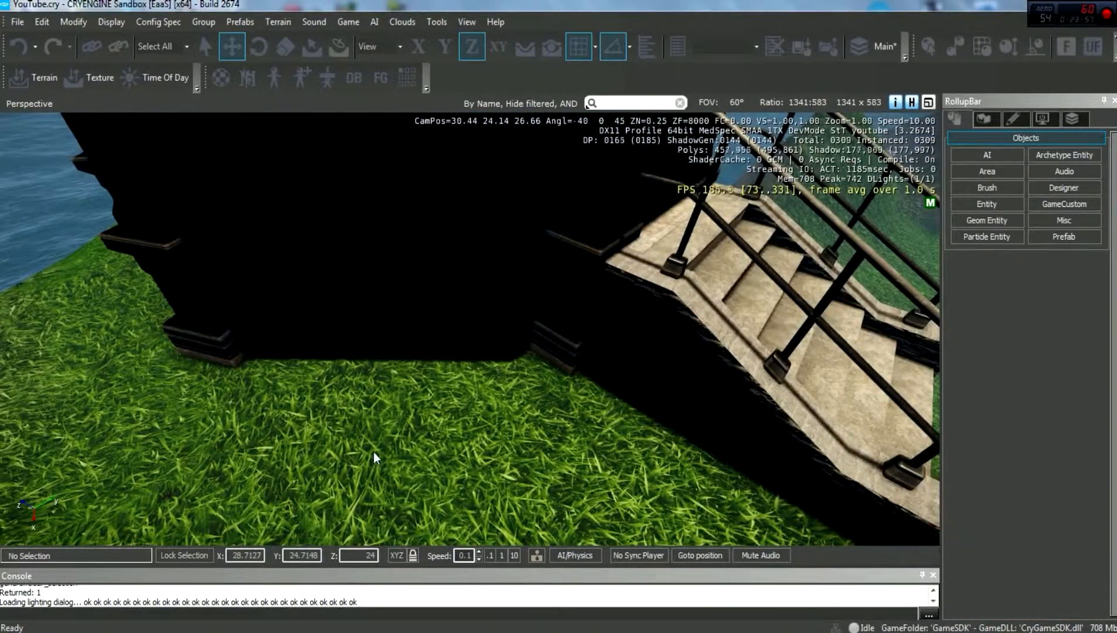
key(ctrl+g)
key(w)
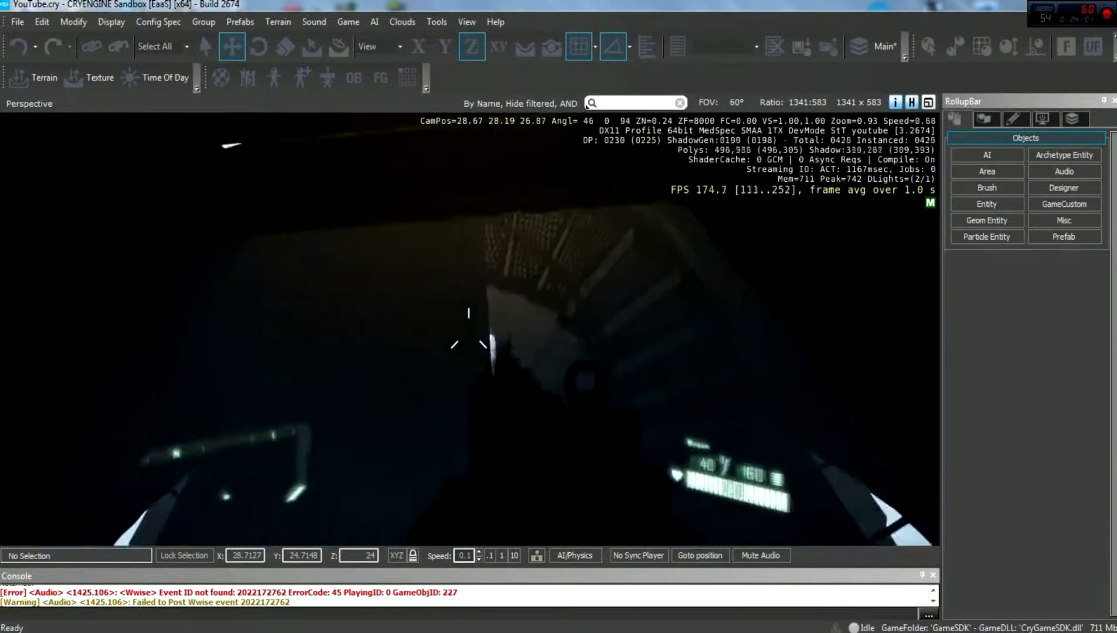
key(2)
key(w)
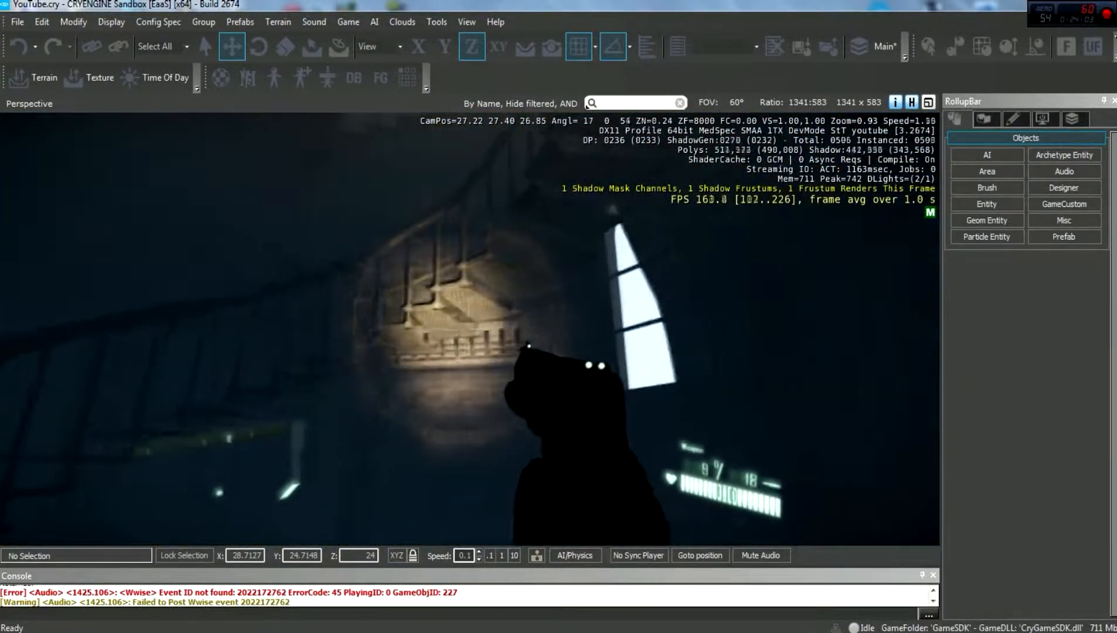
Climb the spiral staircase to the upper window and shoot its glass.
key(w)
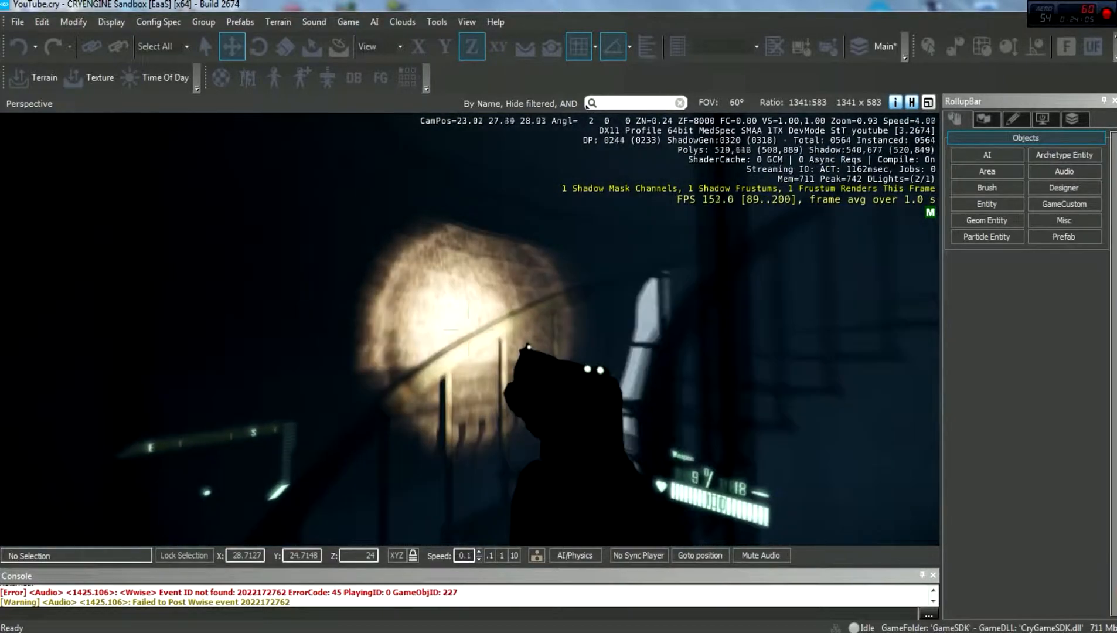
key(w)
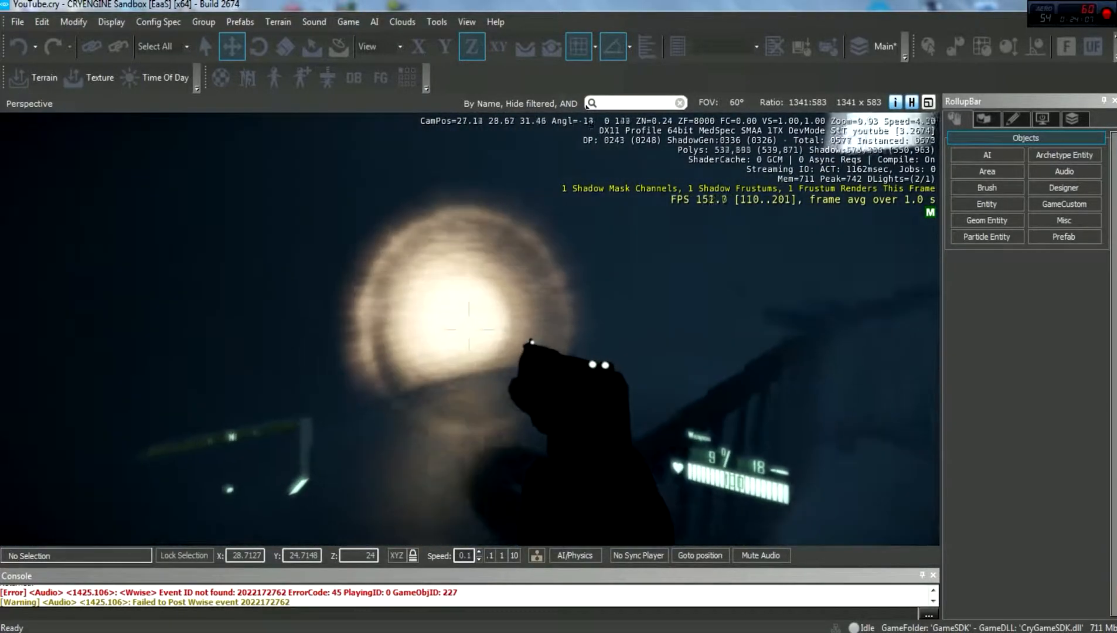
key(w)
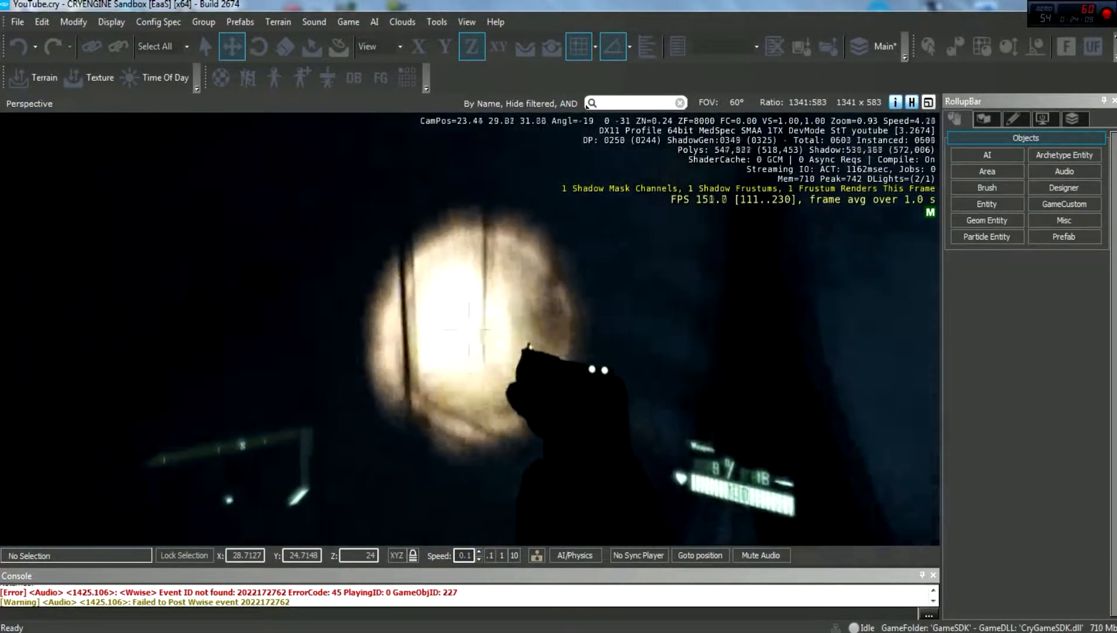
key(w)
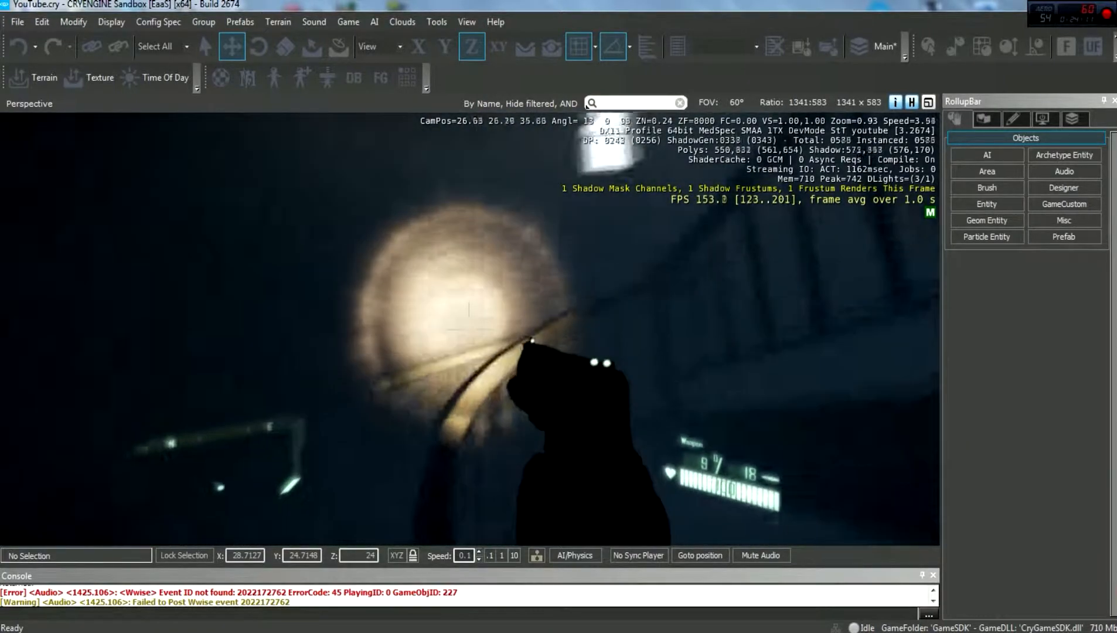
key(w)
key(w)
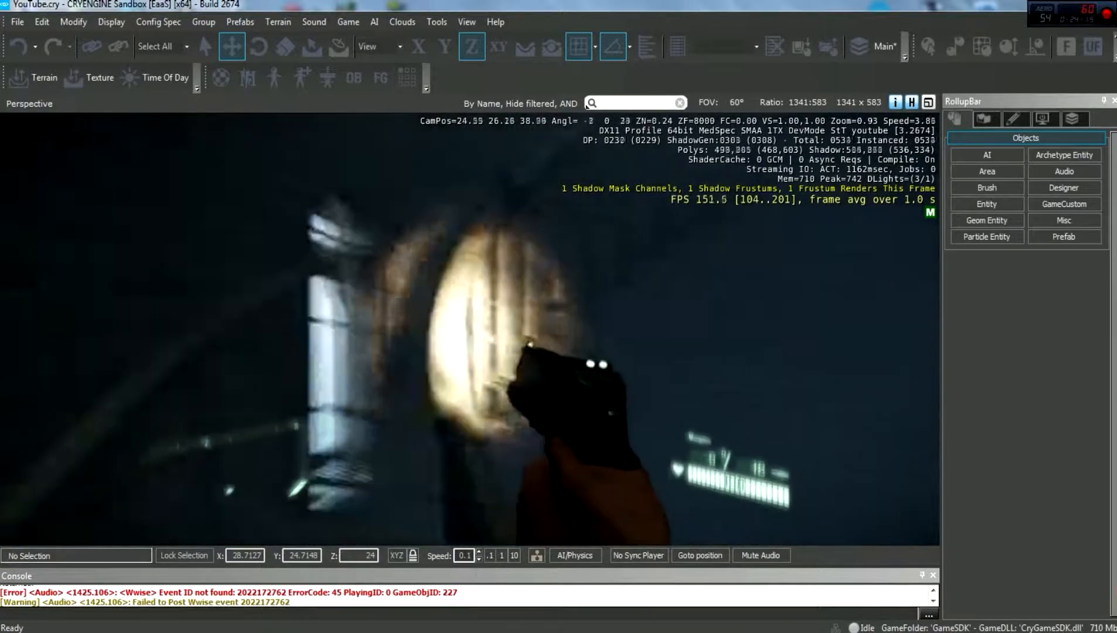
key(w)
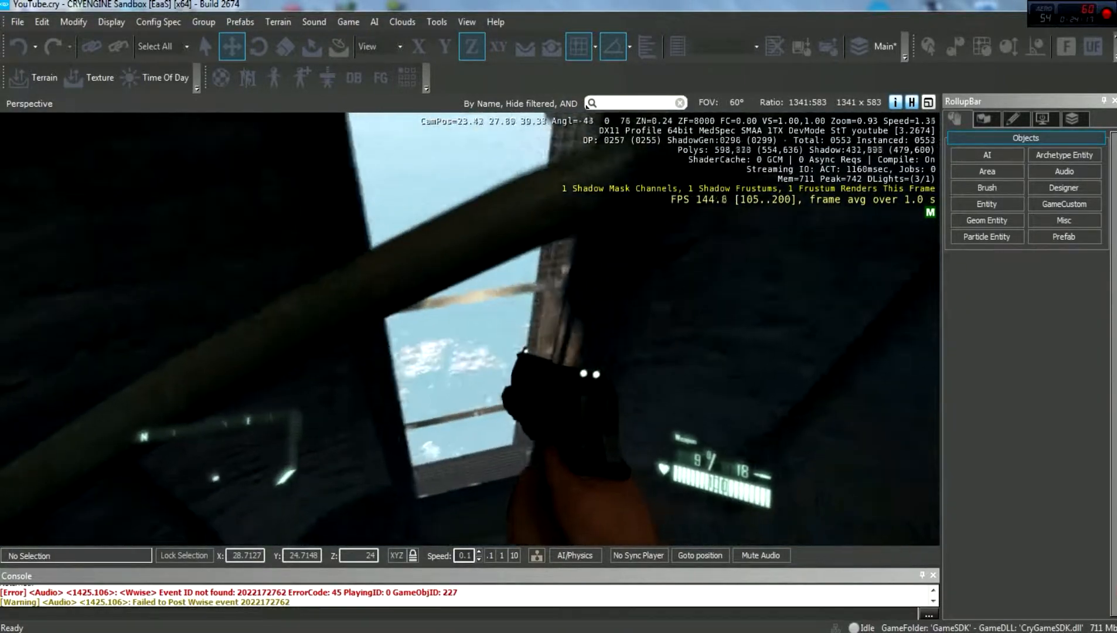
right_click(470, 329)
click(470, 329)
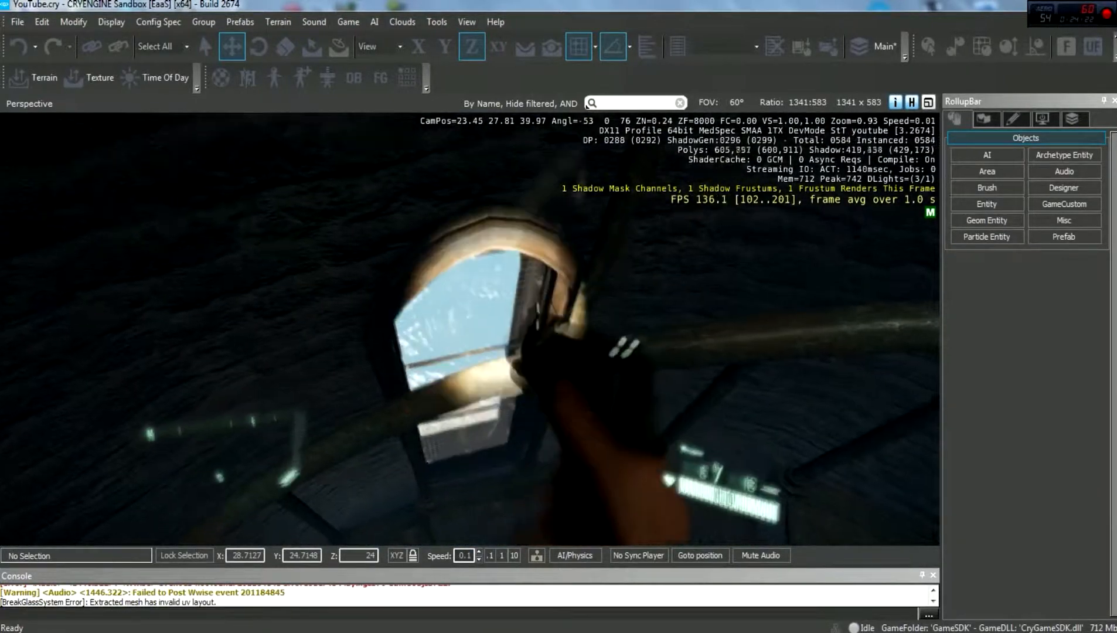
Walk through the lantern room and around the lighthouse light, check the stairs and balcony, and leave game mode.
key(w)
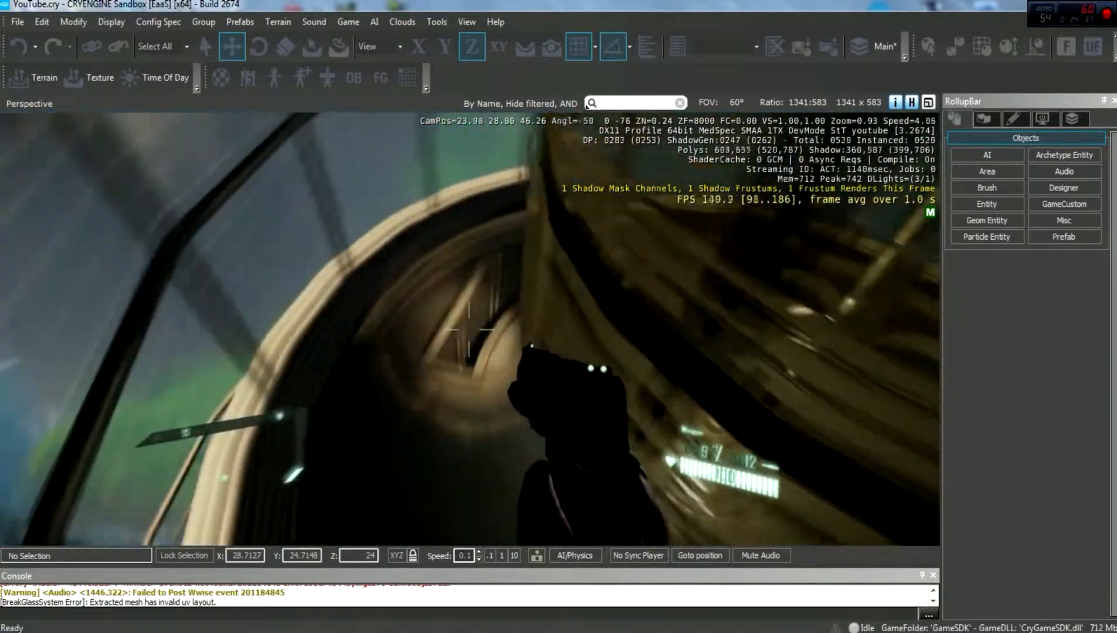
key(w)
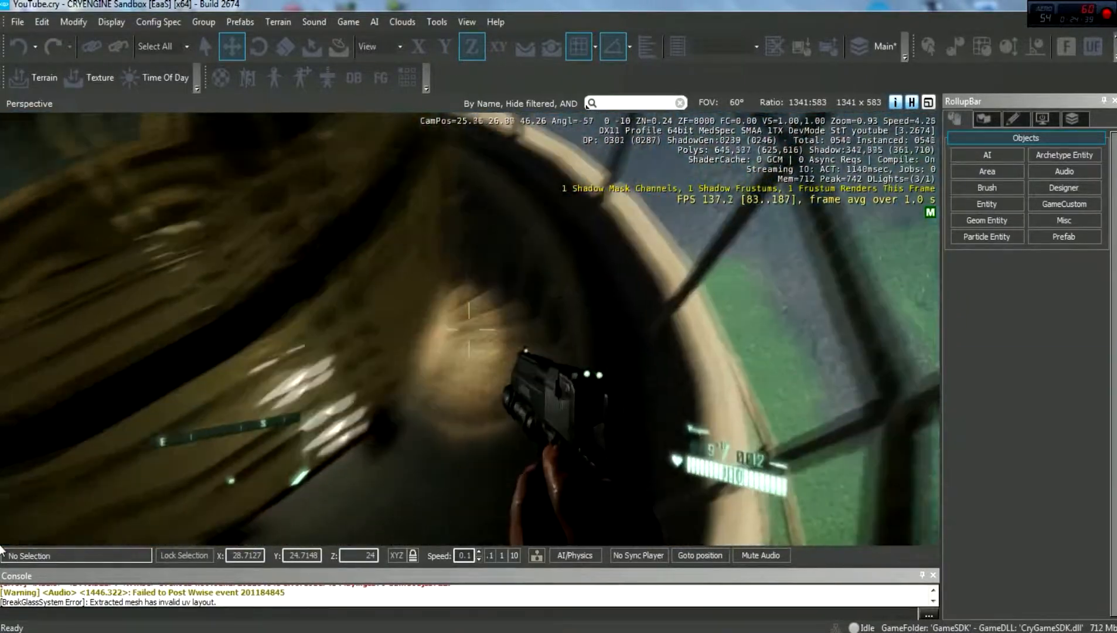
key(w)
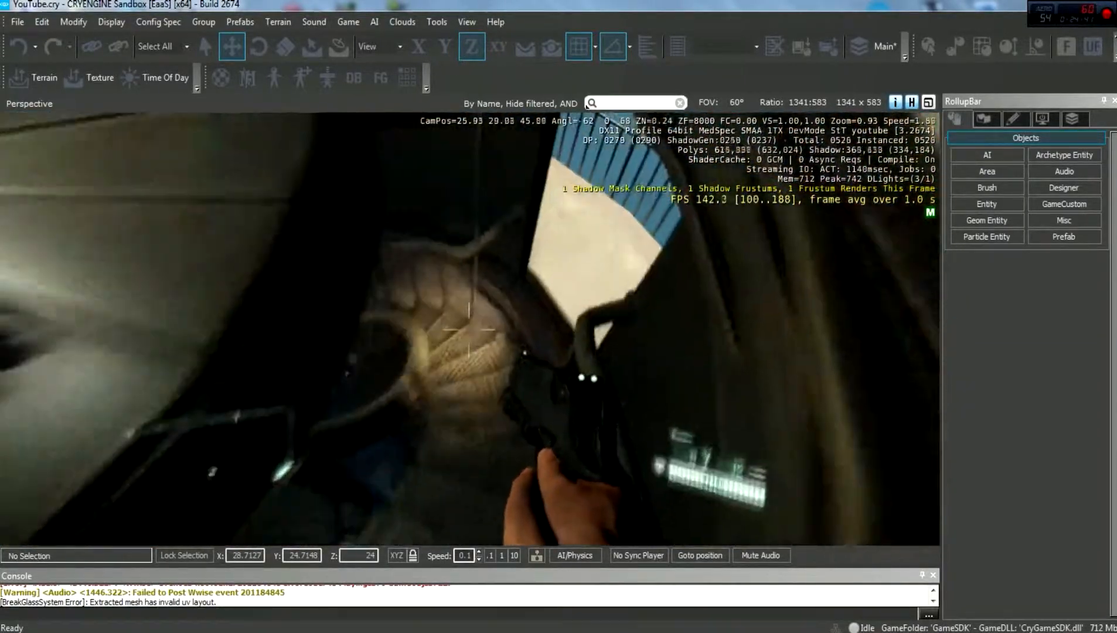
key(l)
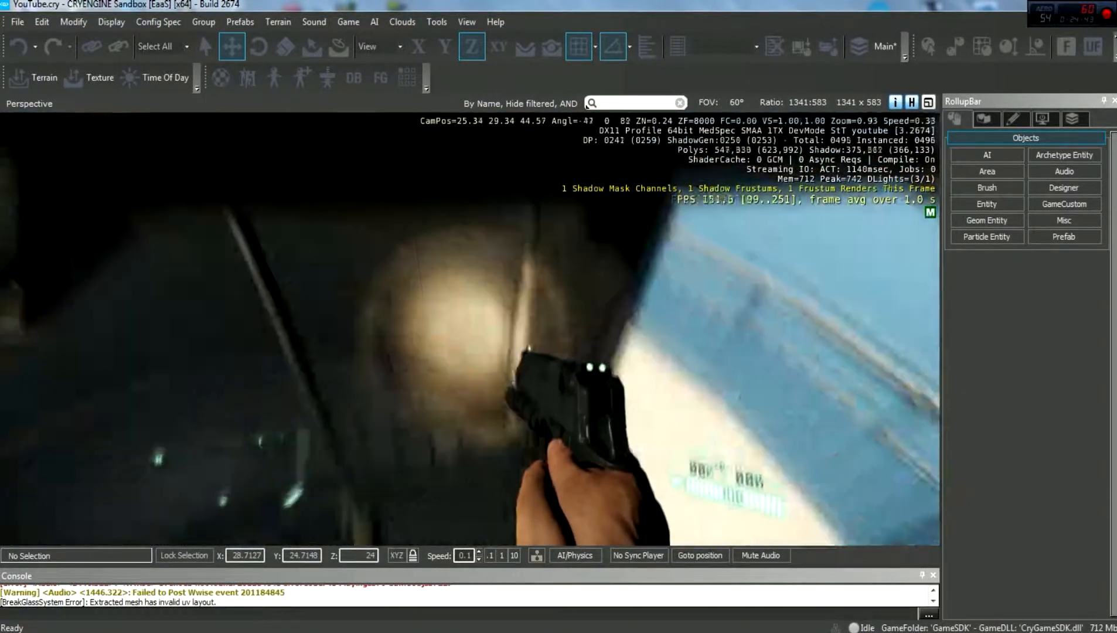
key(w)
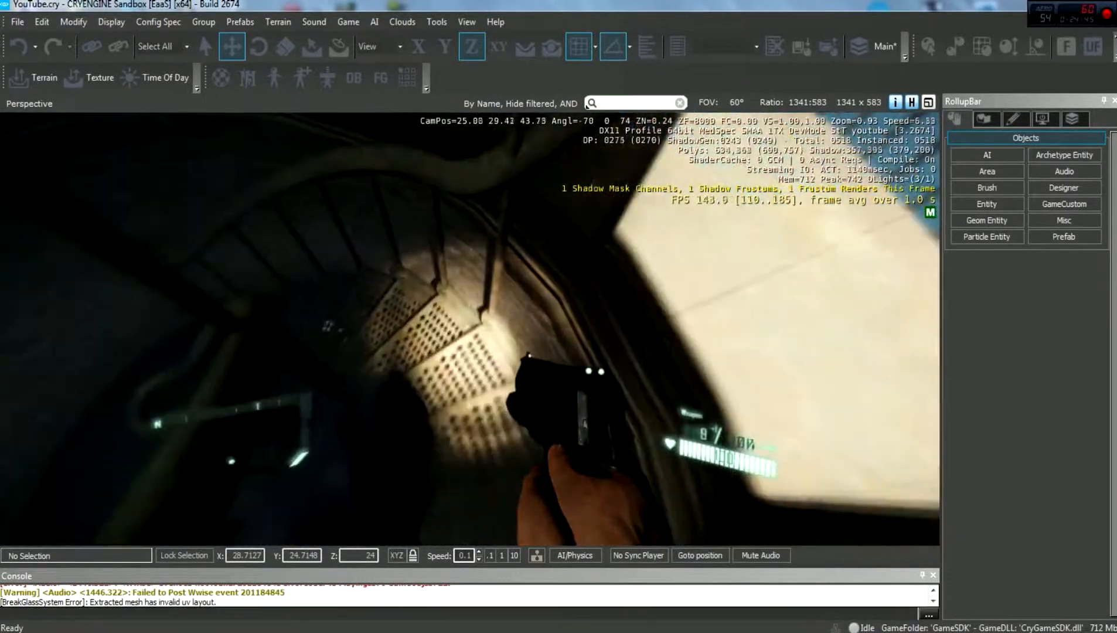
key(w)
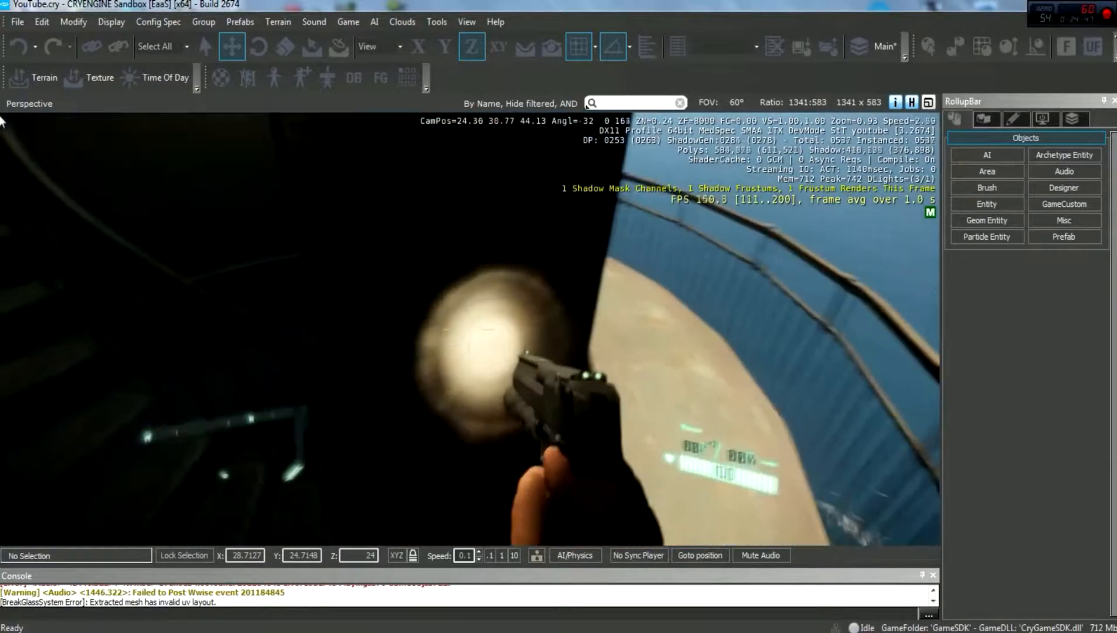
key(a)
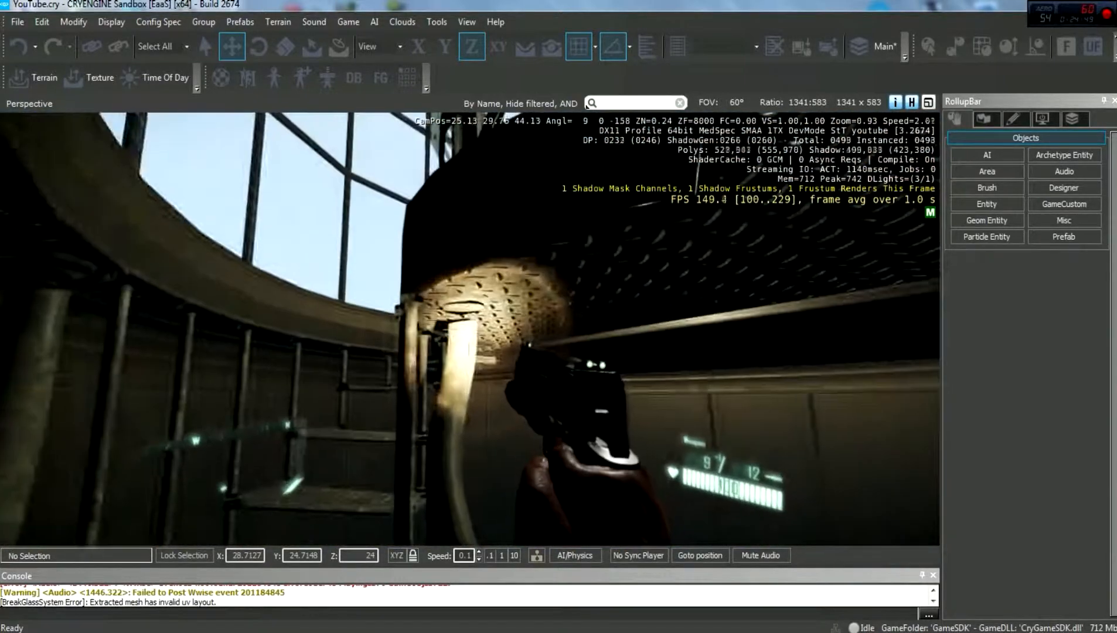
key(d)
key(a)
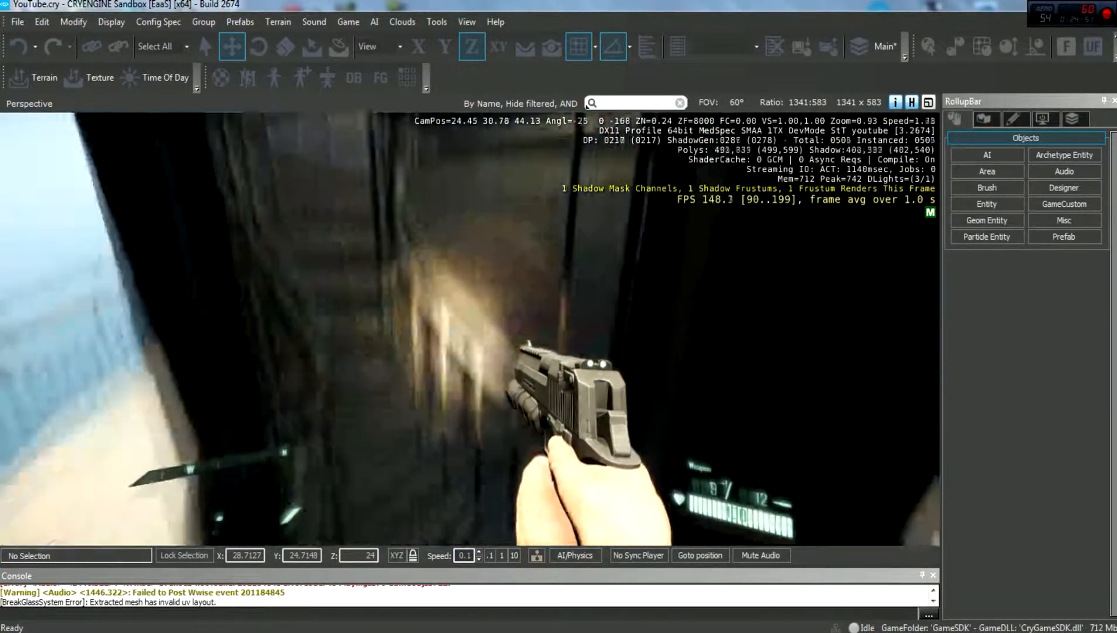
key(w)
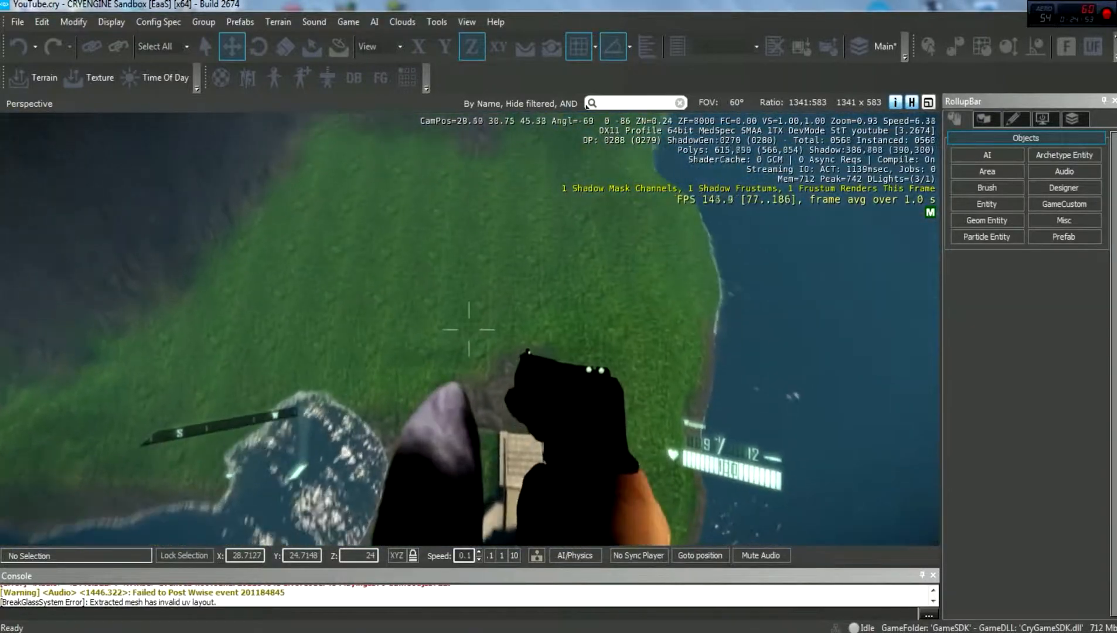
key(Escape)
Select the light entity at the central column of the lantern room.
right_drag(355, 413, 319, 419)
key(s)
key(s)
key(w)
key(s)
key(s)
key(w)
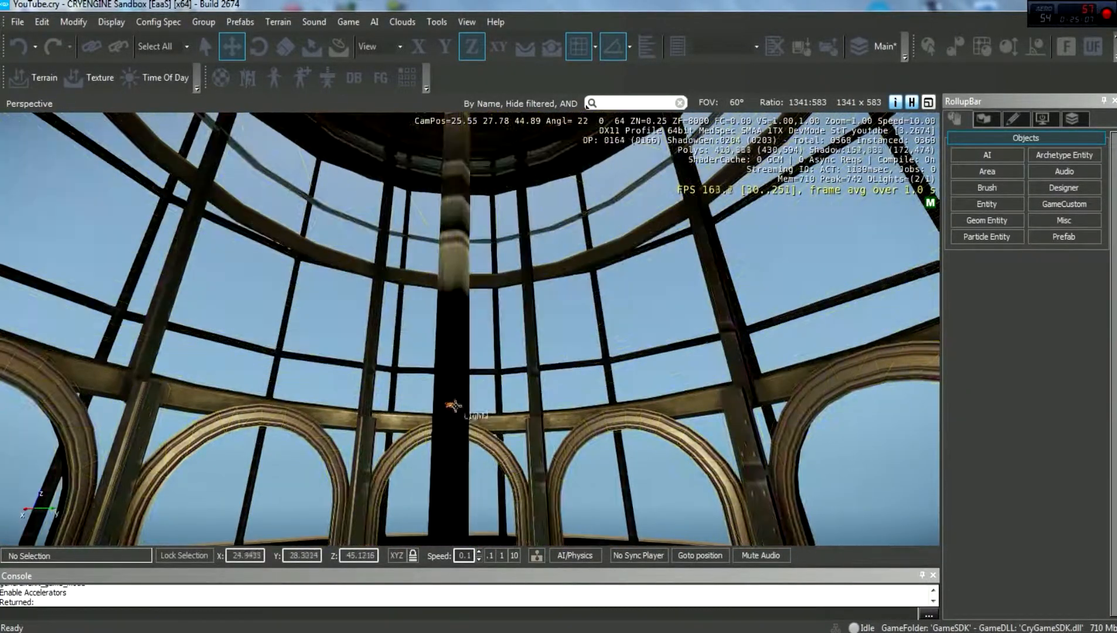
click(450, 404)
right_drag(450, 404, 467, 203)
key(s)
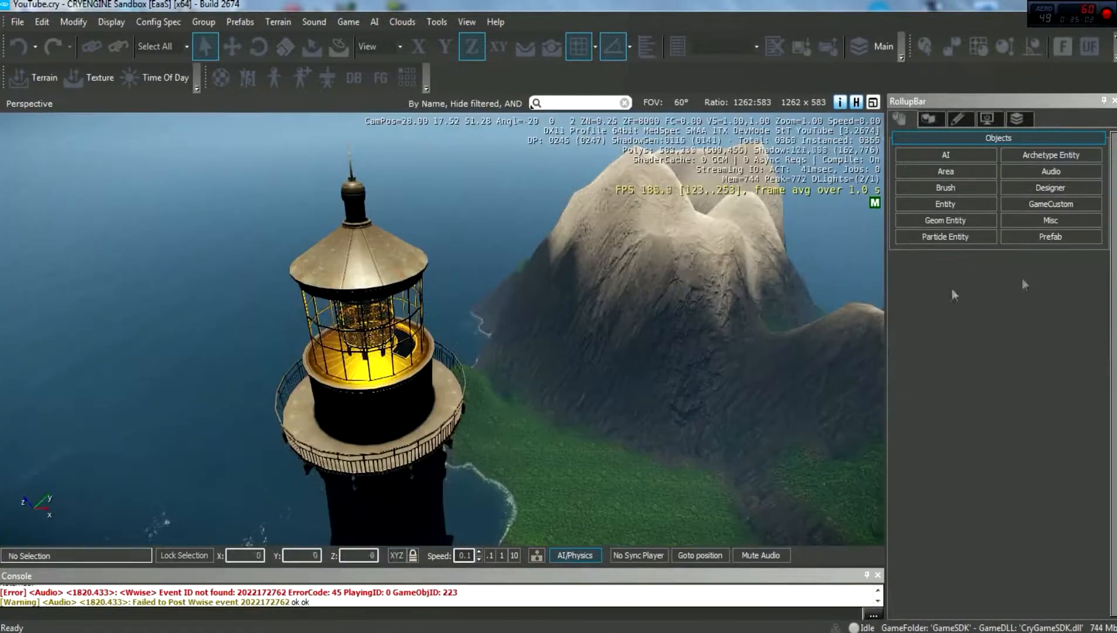
Examine the illuminated lantern room and lighthouse light from outside the tower.
right_drag(655, 234, 643, 274)
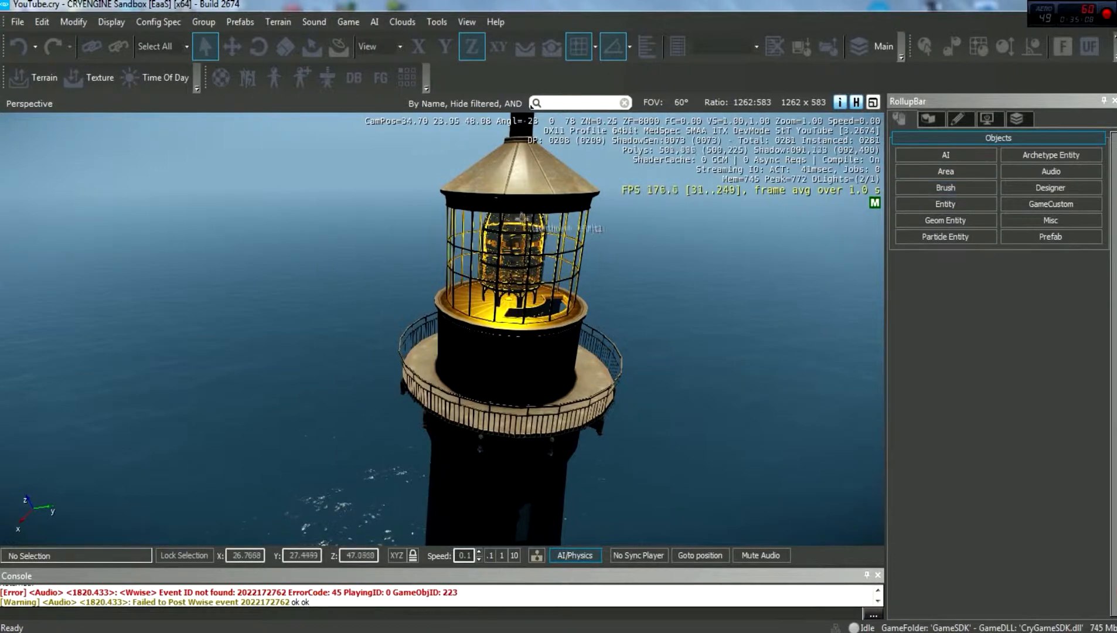
key(w)
right_drag(618, 286, 623, 283)
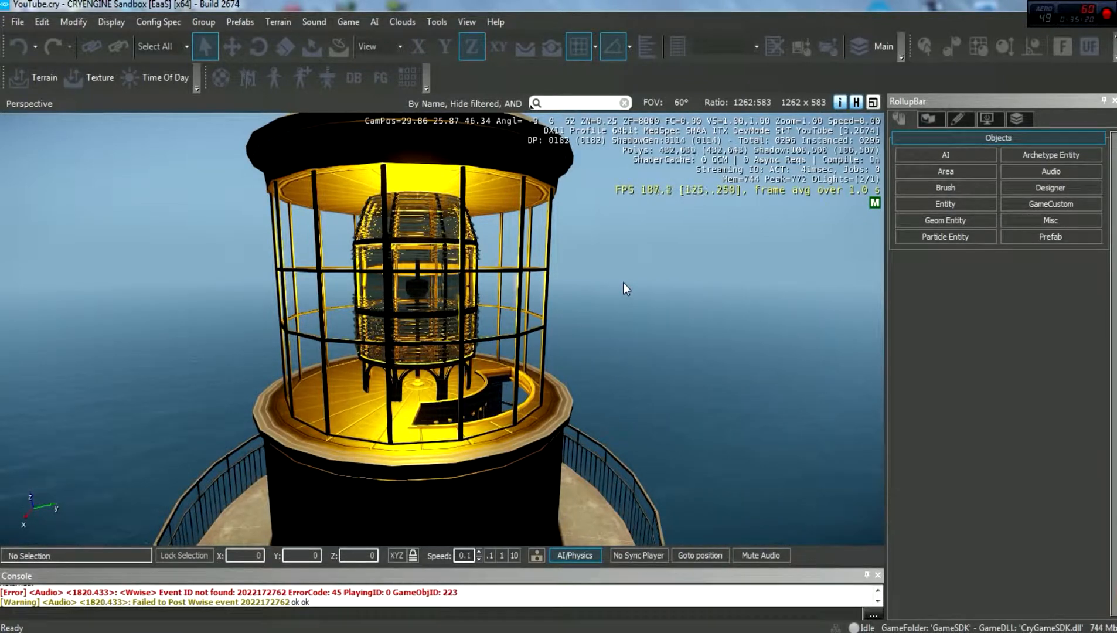
key(s)
mouse_move(570, 299)
right_down()
mouse_move(656, 387)
mouse_move(568, 298)
right_up()
key(s)
right_drag(419, 256, 437, 275)
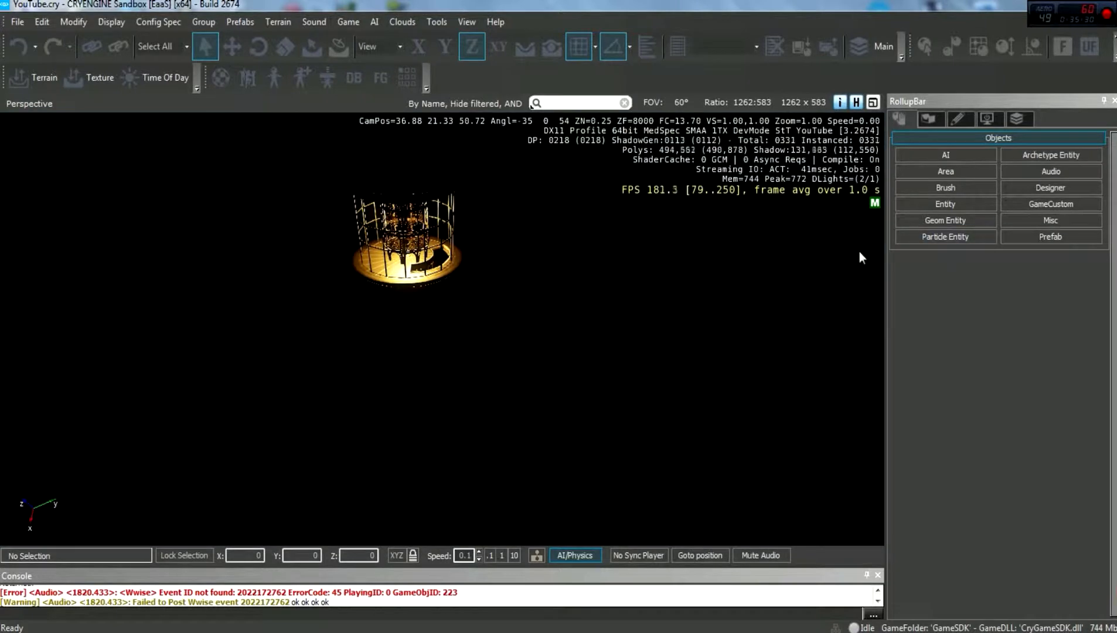
Test the lighthouse at night in game mode from the ground, looking up at the glowing lantern room, and leave game mode.
right_drag(598, 323, 546, 410)
key(d)
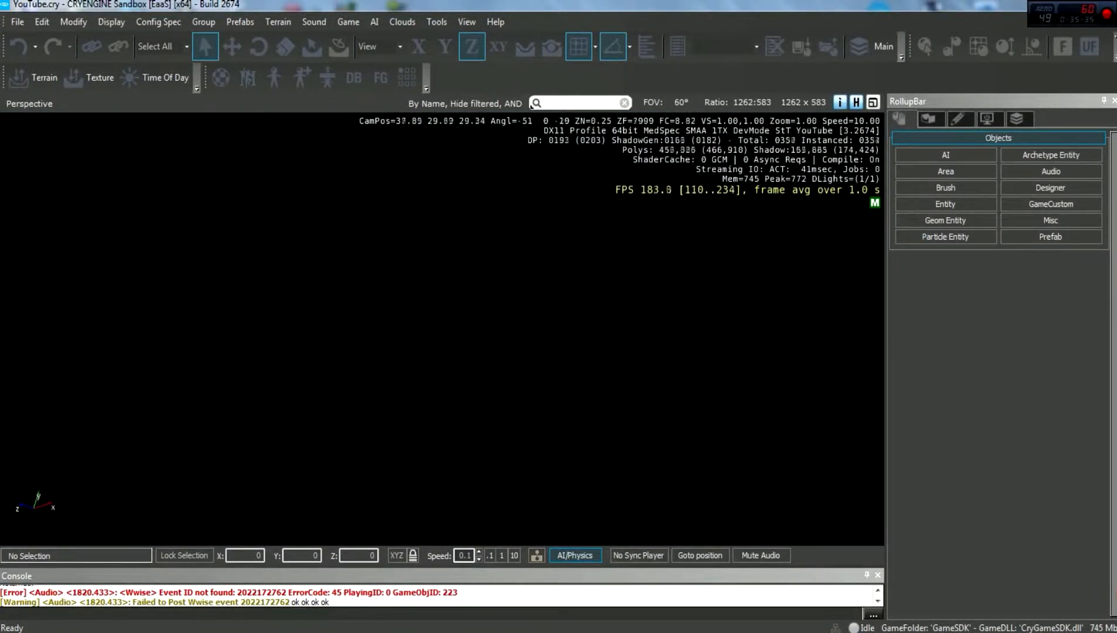
key(ctrl+g)
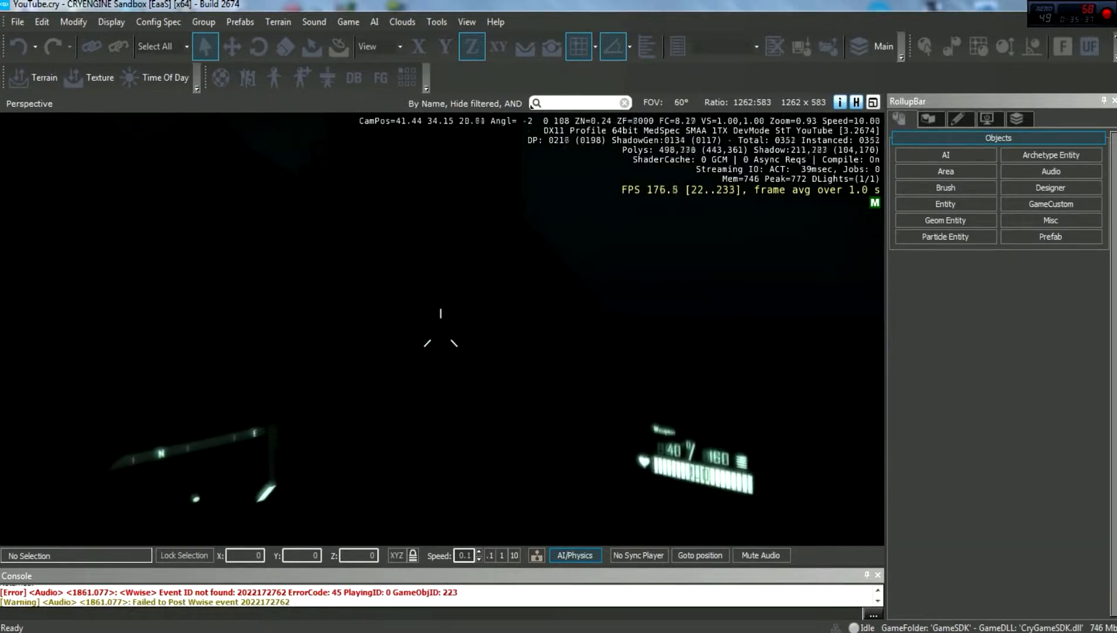
key(s)
key(a)
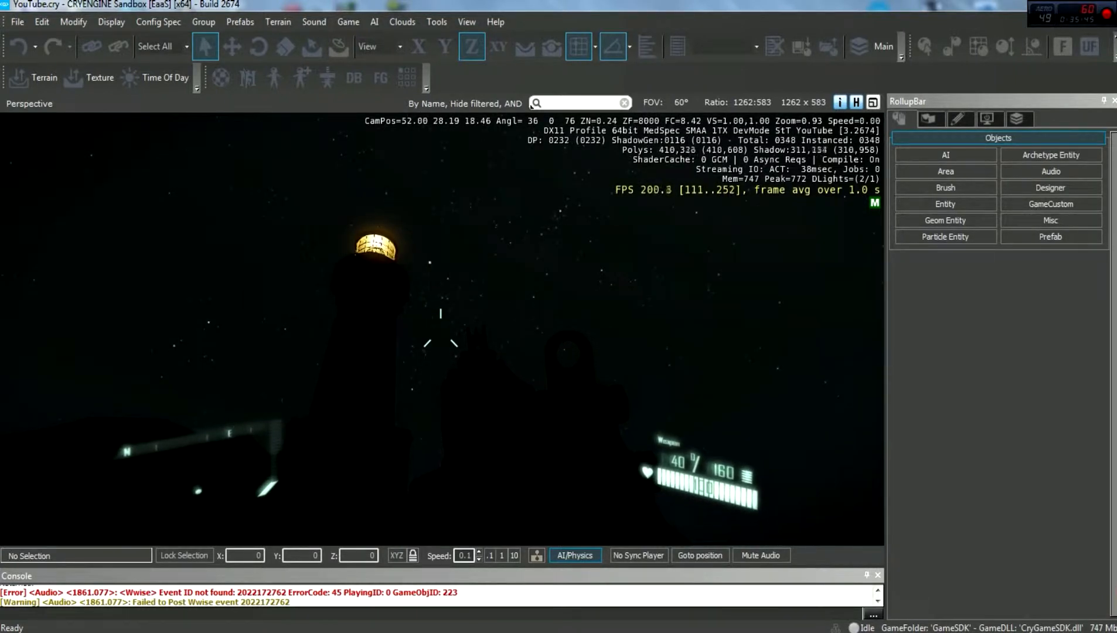
key(Escape)
Examine the glowing lantern room at night up close and from a distance.
right_drag(396, 311, 446, 275)
key(w)
right_drag(396, 312, 472, 440)
key(s)
key(w)
key(s)
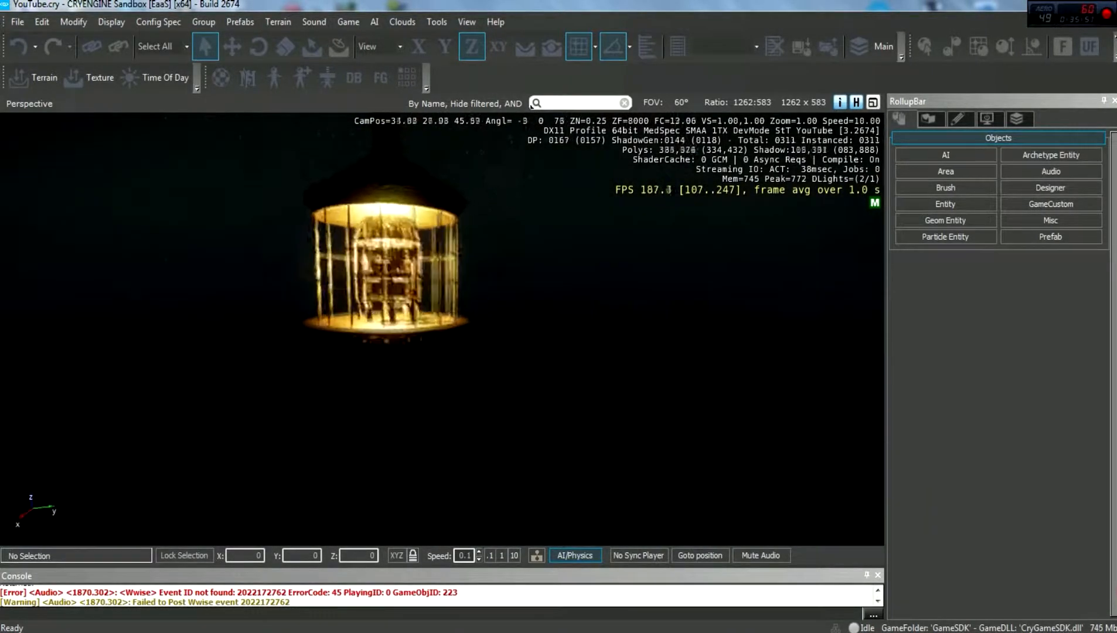
key(s)
right_drag(551, 247, 587, 343)
key(s)
right_drag(374, 235, 374, 254)
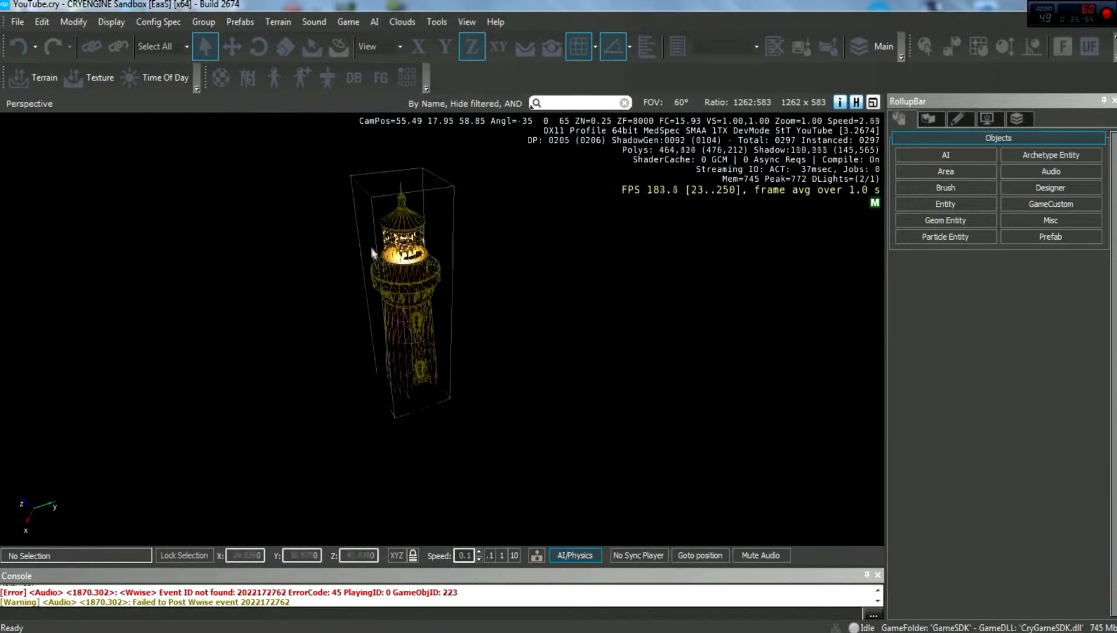
Group all the lighthouse parts together with the lantern light under the name Lighthouse.
mouse_move(321, 188)
mouse_down()
mouse_move(476, 340)
mouse_move(512, 476)
mouse_up()
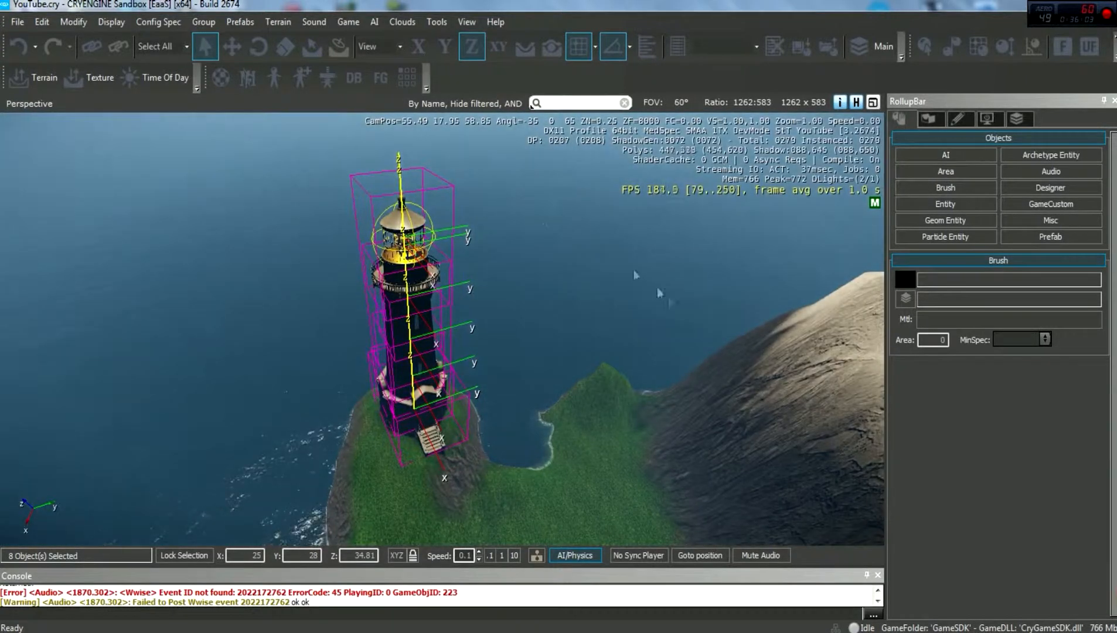
mouse_move(311, 188)
mouse_down()
mouse_move(534, 390)
mouse_move(623, 498)
mouse_move(558, 503)
mouse_up()
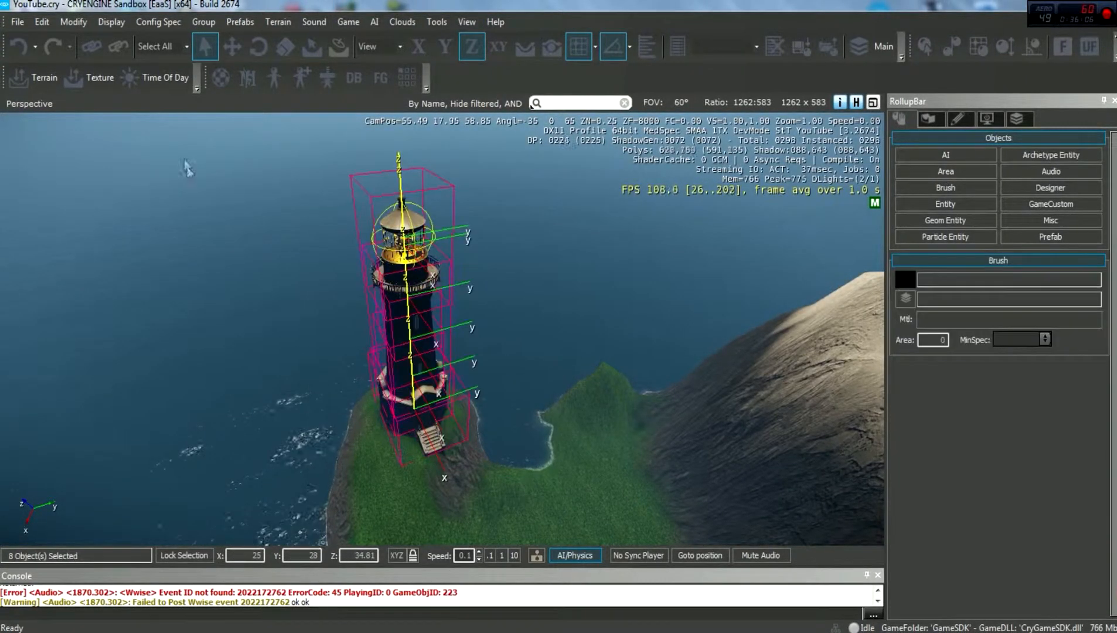
click(303, 179)
drag(303, 179, 509, 455)
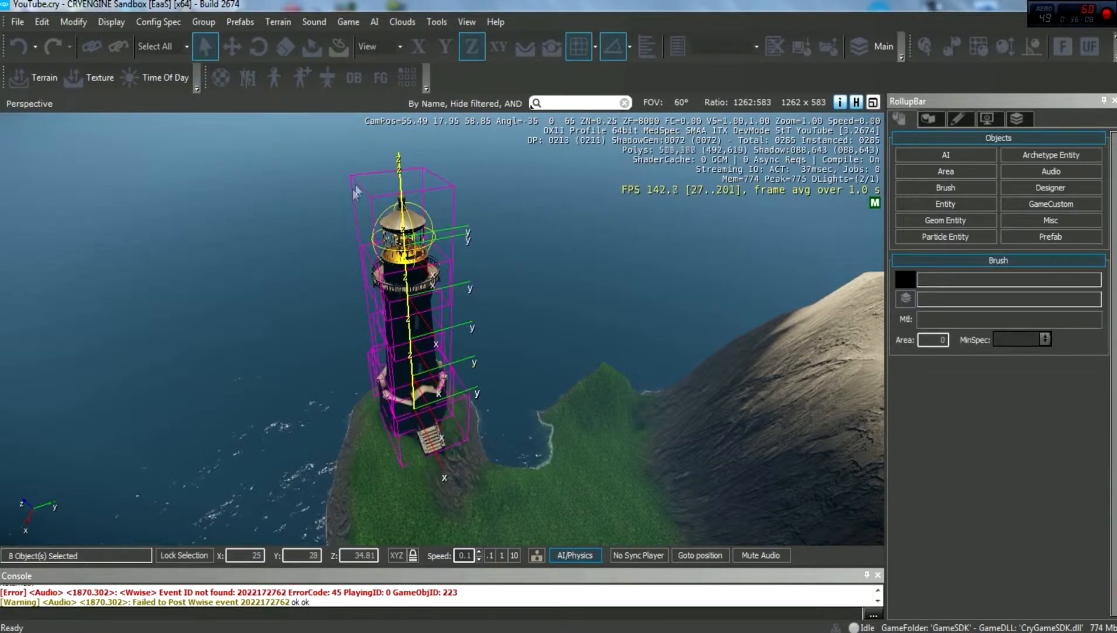
key(w)
right_drag(451, 457, 395, 493)
mouse_move(519, 387)
right_down()
mouse_move(518, 328)
mouse_move(519, 387)
right_up()
key(s)
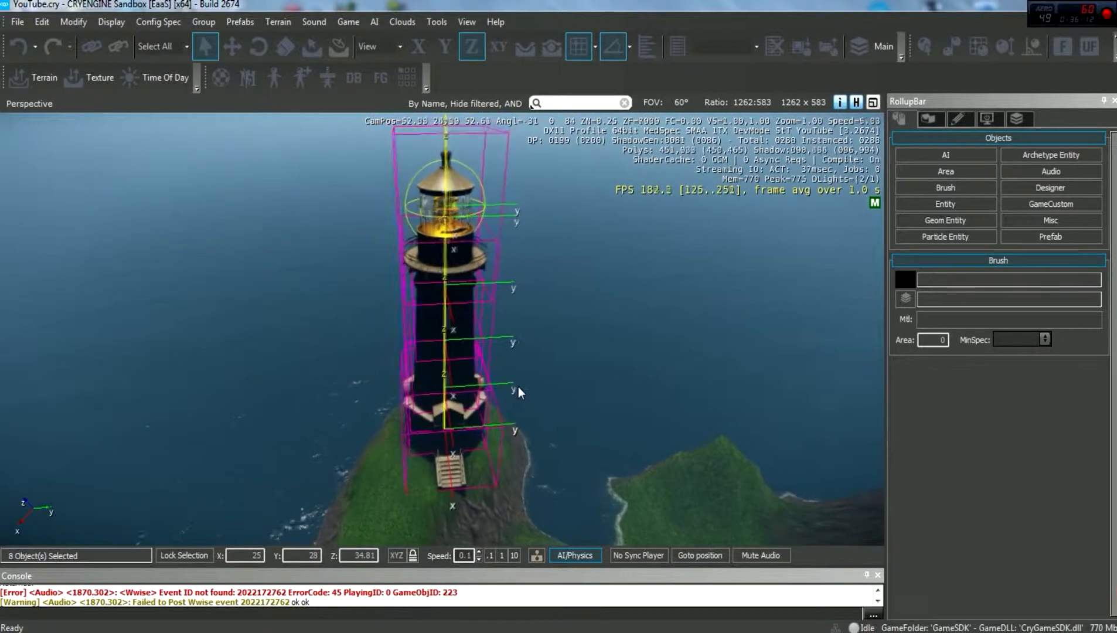
click(203, 23)
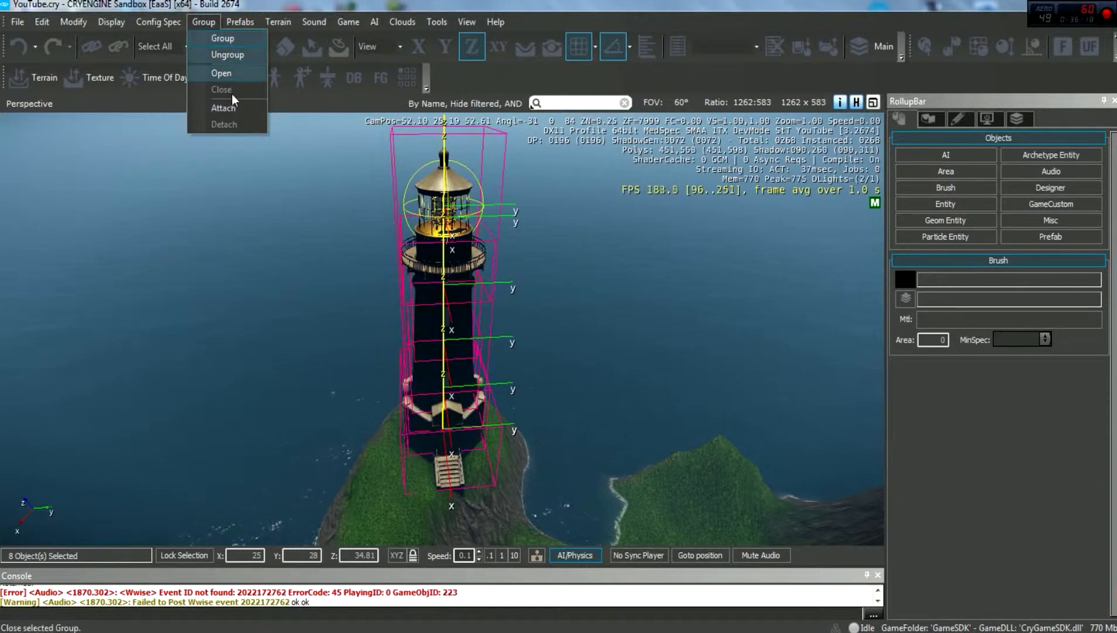
click(223, 39)
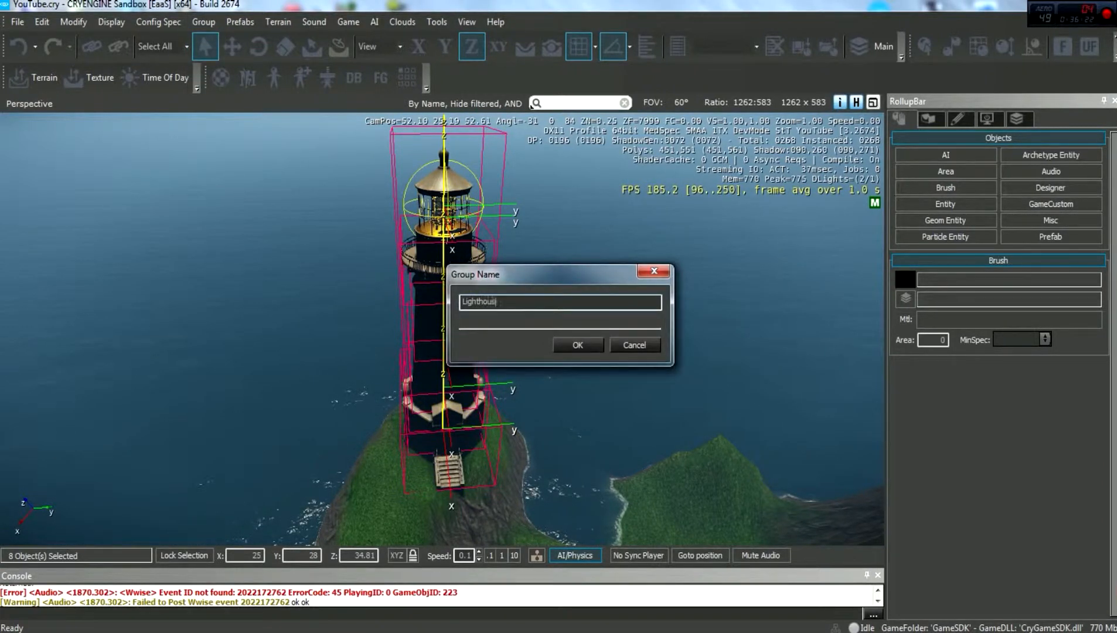
click(577, 345)
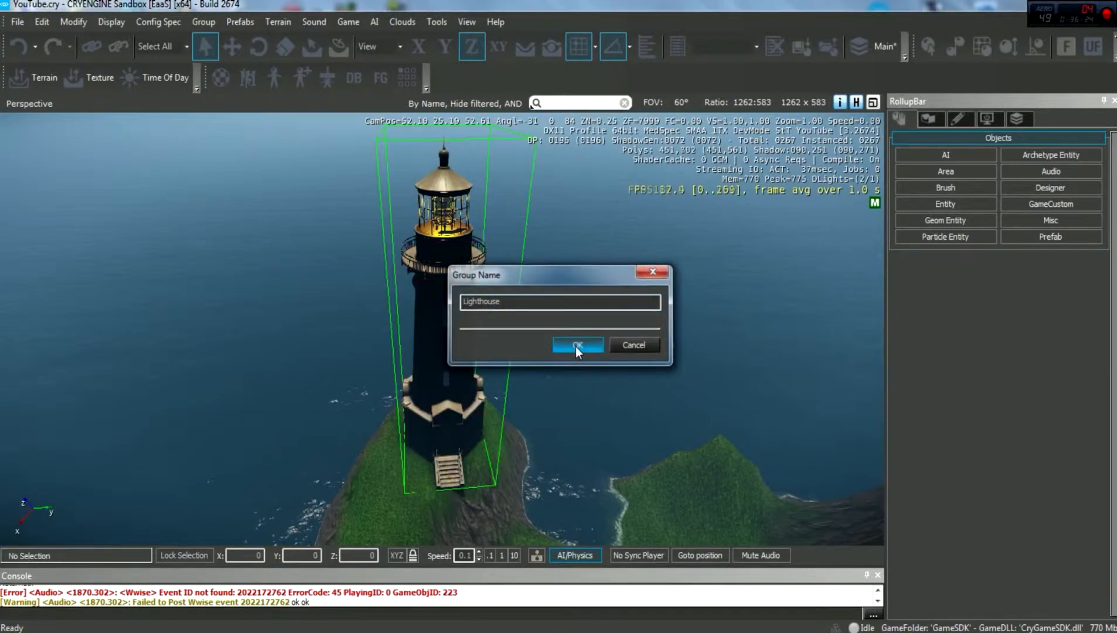
Place a Human AI entity on the grassy ground between the lighthouse and the rocky mountain.
right_drag(550, 276, 549, 249)
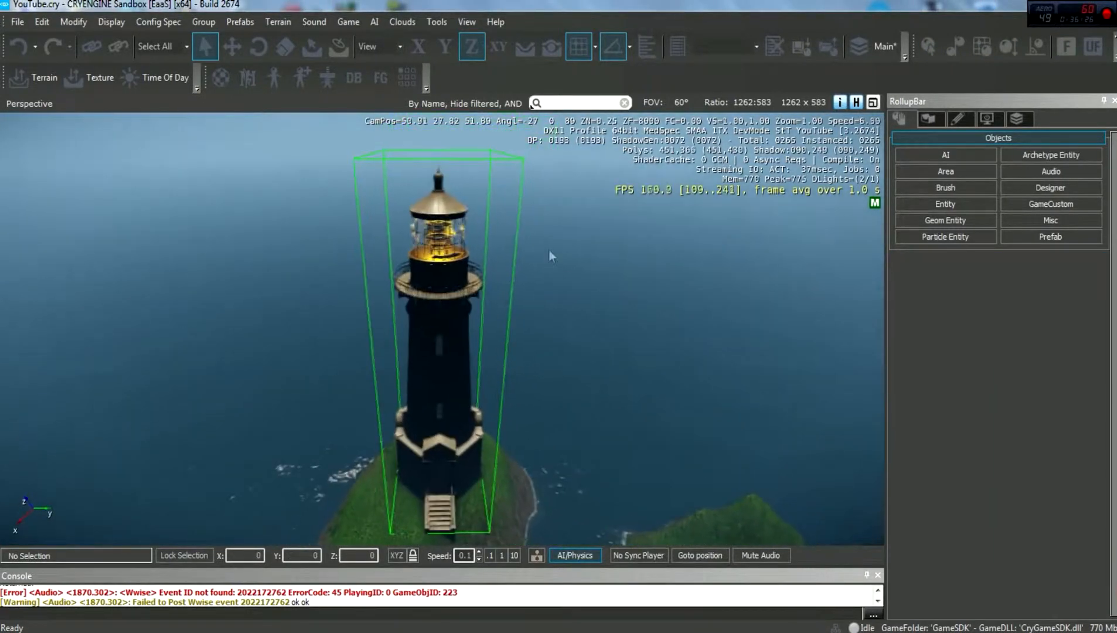
right_drag(707, 287, 703, 332)
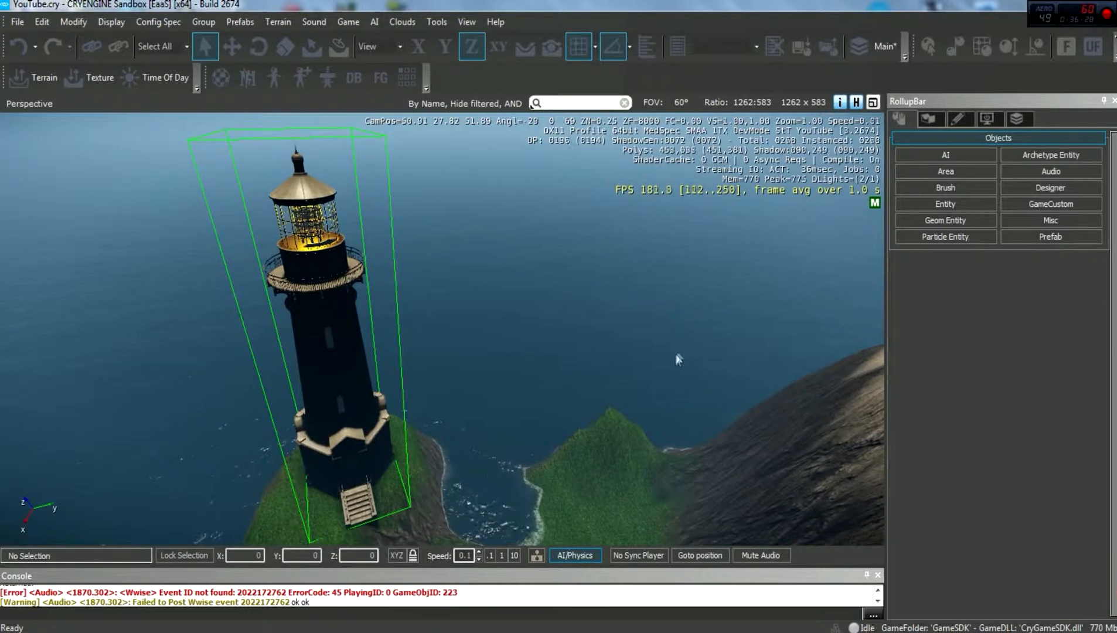
click(946, 187)
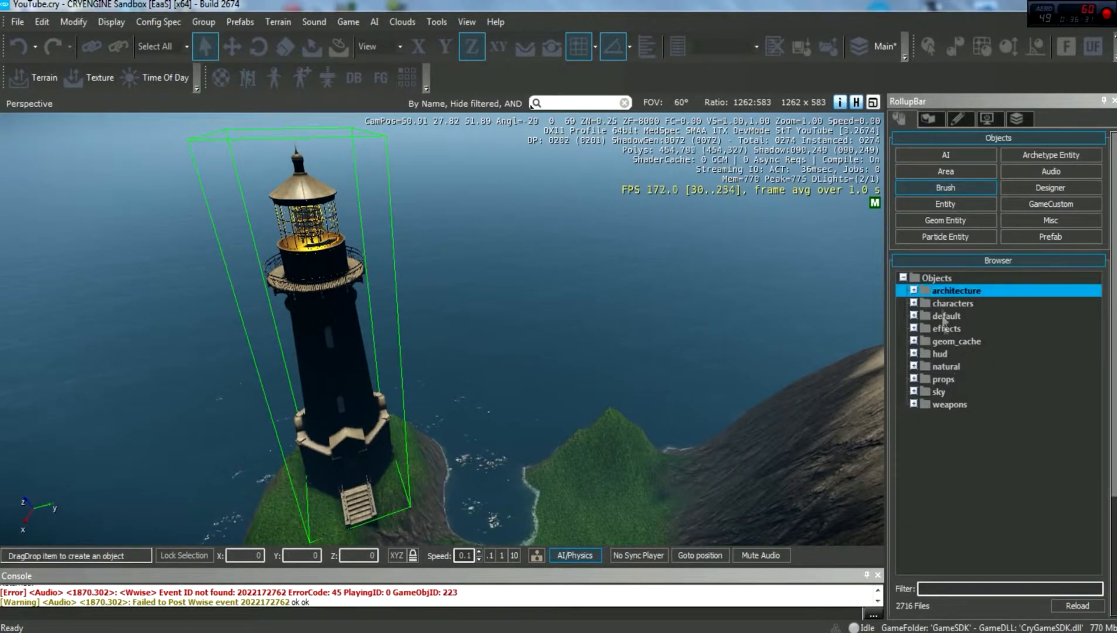
click(945, 170)
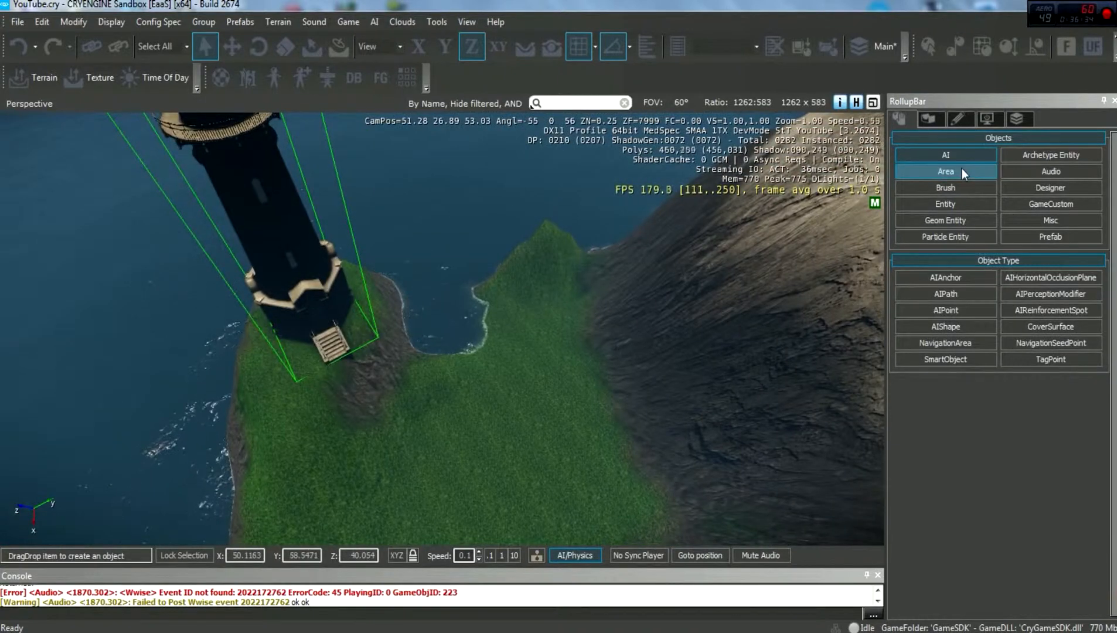
click(952, 187)
click(950, 204)
click(907, 377)
double_click(907, 275)
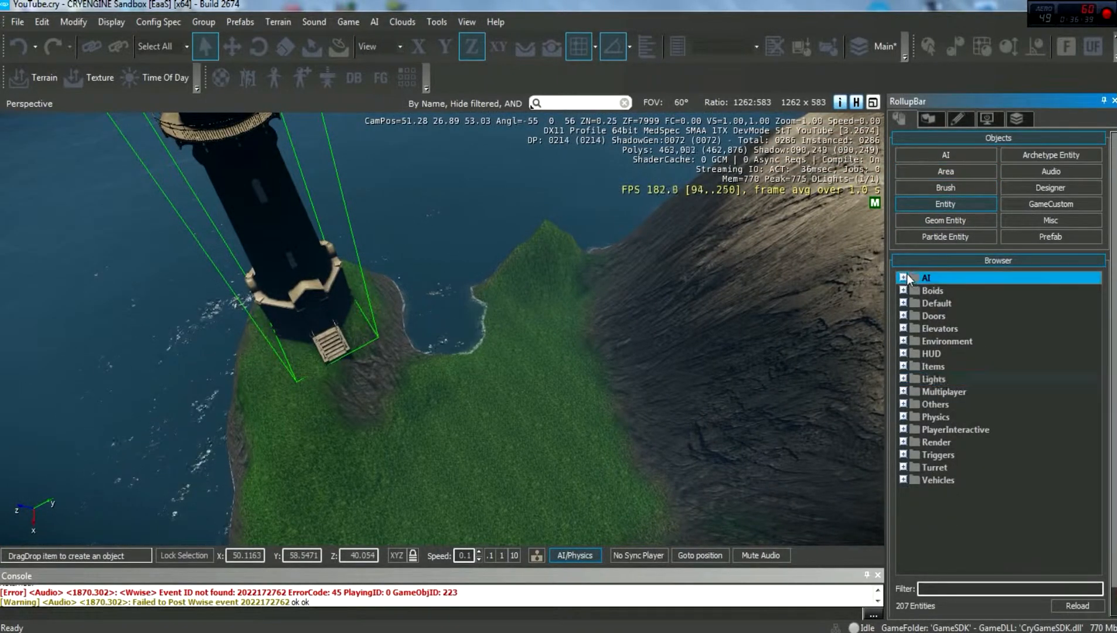
click(913, 317)
drag(944, 327, 558, 387)
click(512, 415)
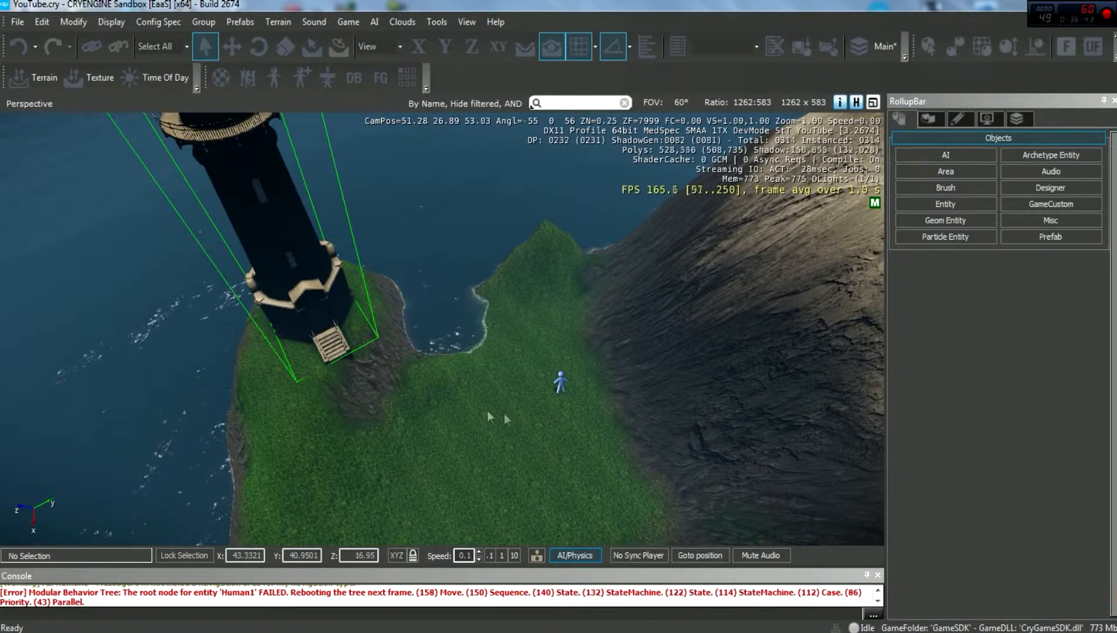
Select the Lighthouse group as one object, view it from another side, and deselect it.
right_drag(501, 307, 444, 271)
right_drag(344, 343, 528, 458)
key(w)
click(447, 394)
key(a)
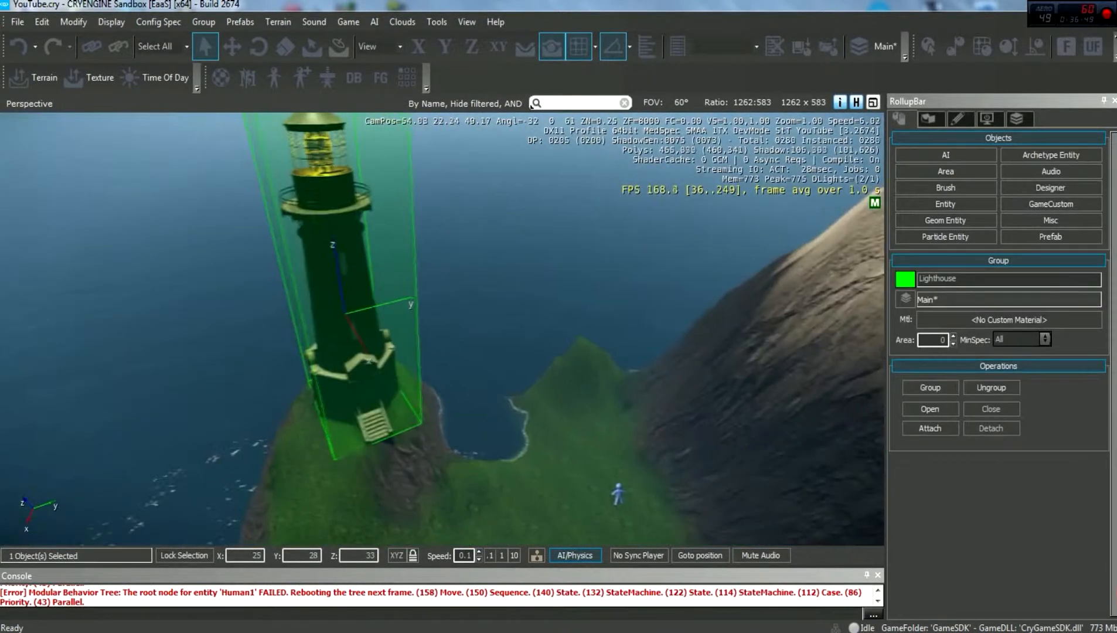
key(a)
click(578, 239)
right_drag(578, 239, 568, 267)
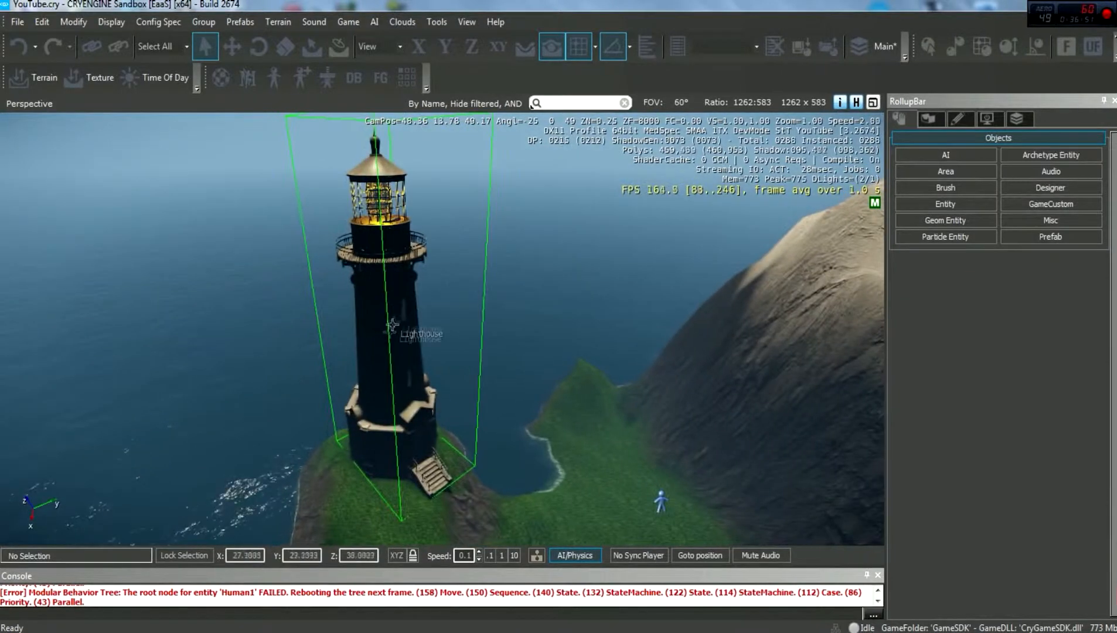
Rotate the Lighthouse group about its vertical Z axis to -20 degrees.
click(394, 319)
right_drag(583, 311, 463, 360)
key(w)
key(d)
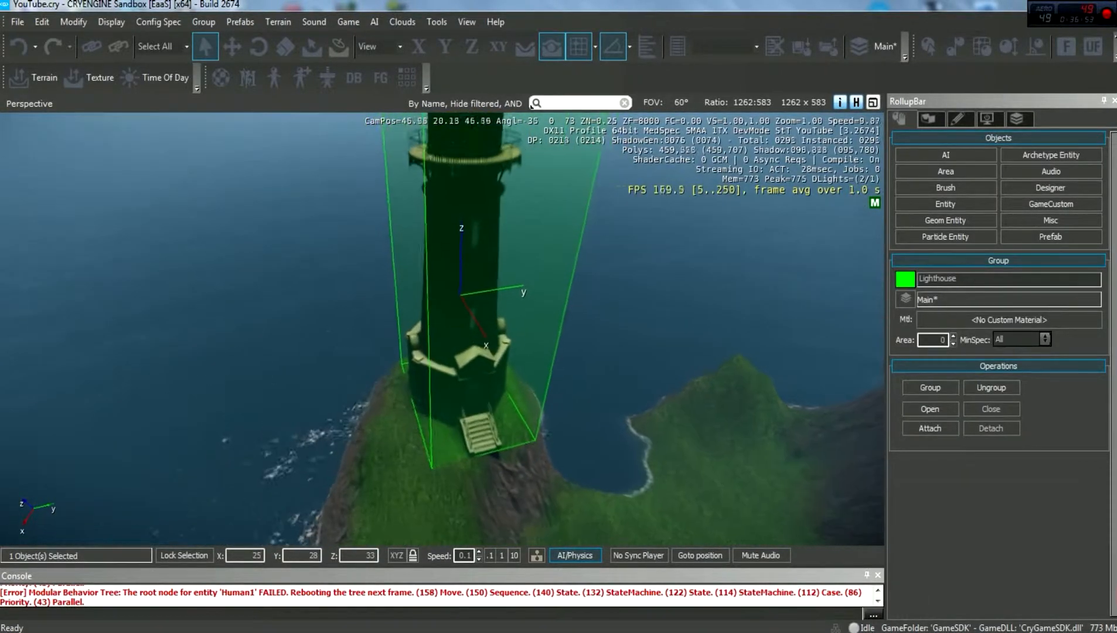
right_drag(560, 375, 561, 318)
key(w)
click(258, 46)
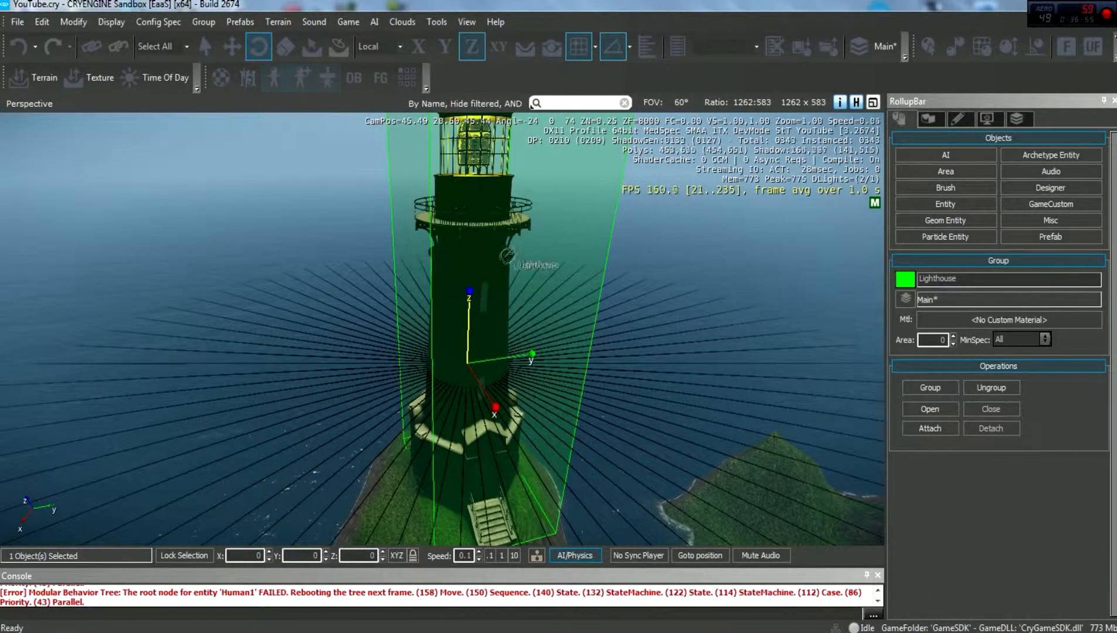
drag(471, 289, 464, 304)
click(630, 322)
Turn the Lighthouse group further about its Z axis to -30 degrees, with the entrance stairs in view.
right_drag(630, 322, 630, 358)
key(w)
click(426, 352)
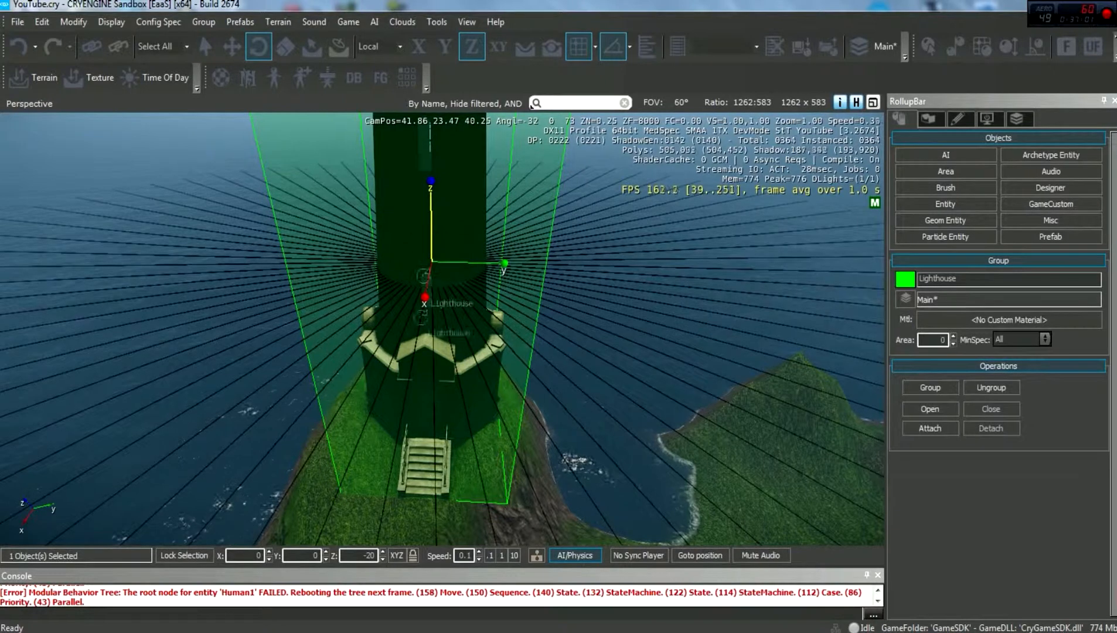
drag(427, 178, 426, 187)
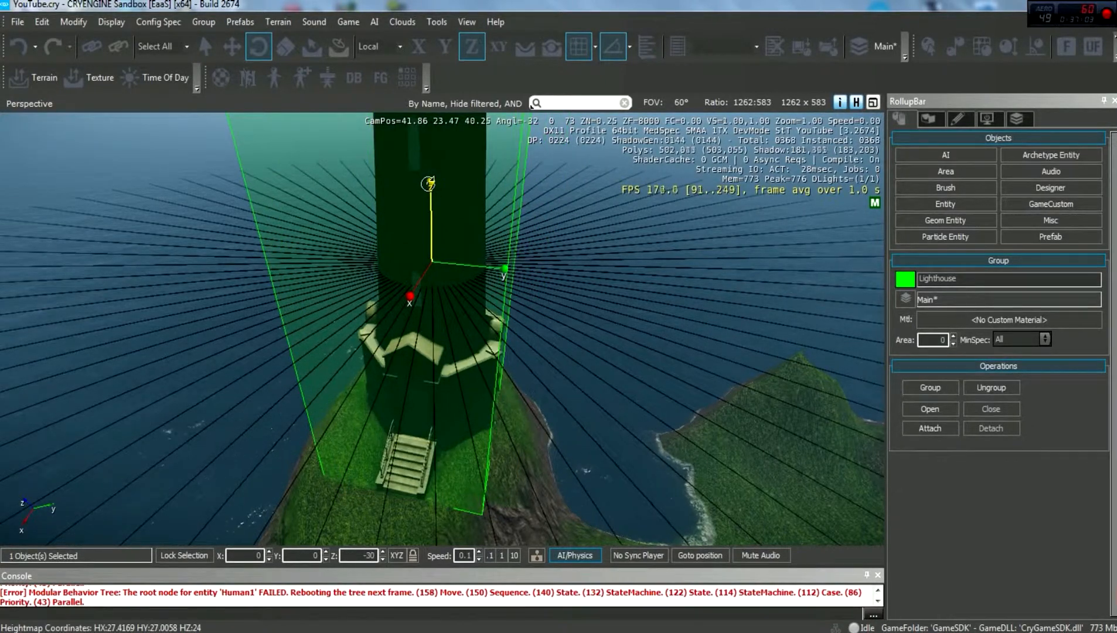
click(639, 308)
right_drag(639, 308, 628, 428)
key(w)
key(d)
key(w)
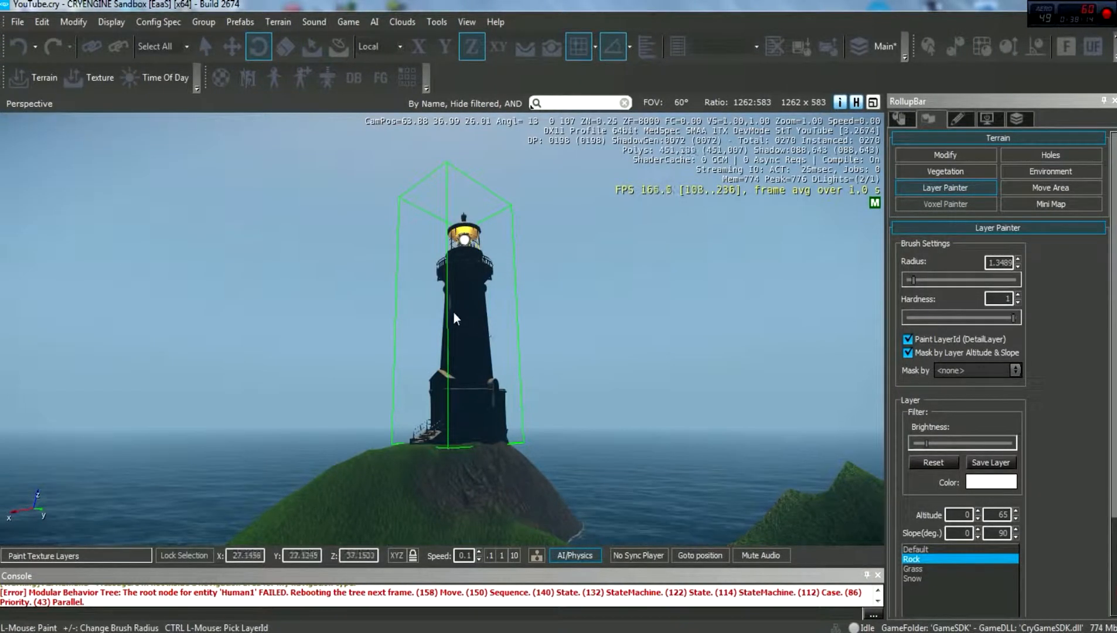
Try scaling the whole Lighthouse group up uniformly to about 1.67.
click(899, 119)
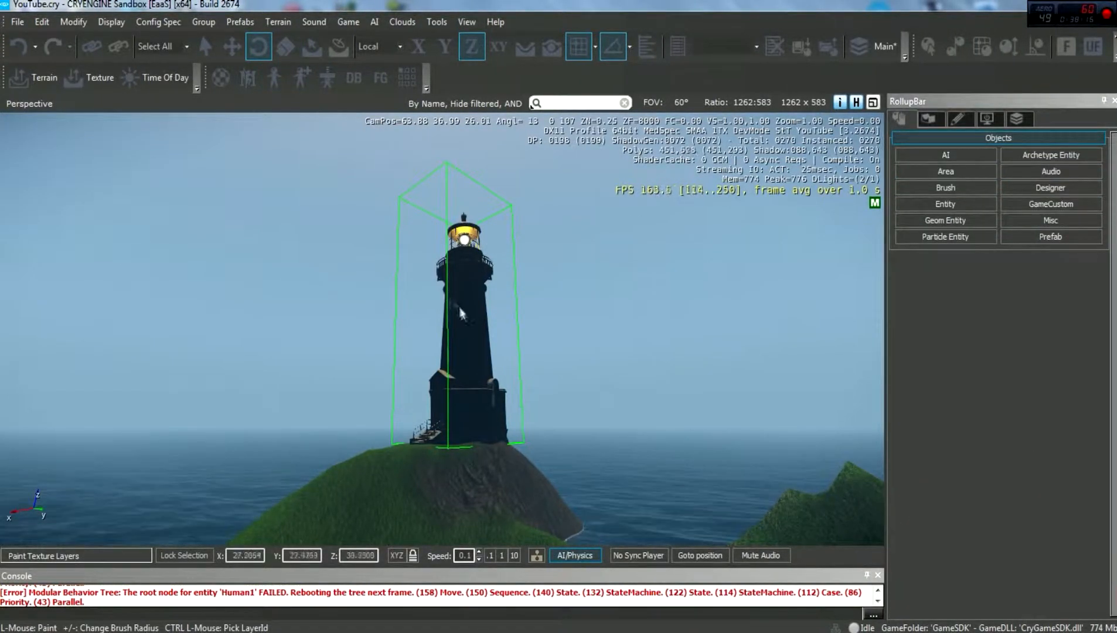
right_drag(711, 338, 601, 402)
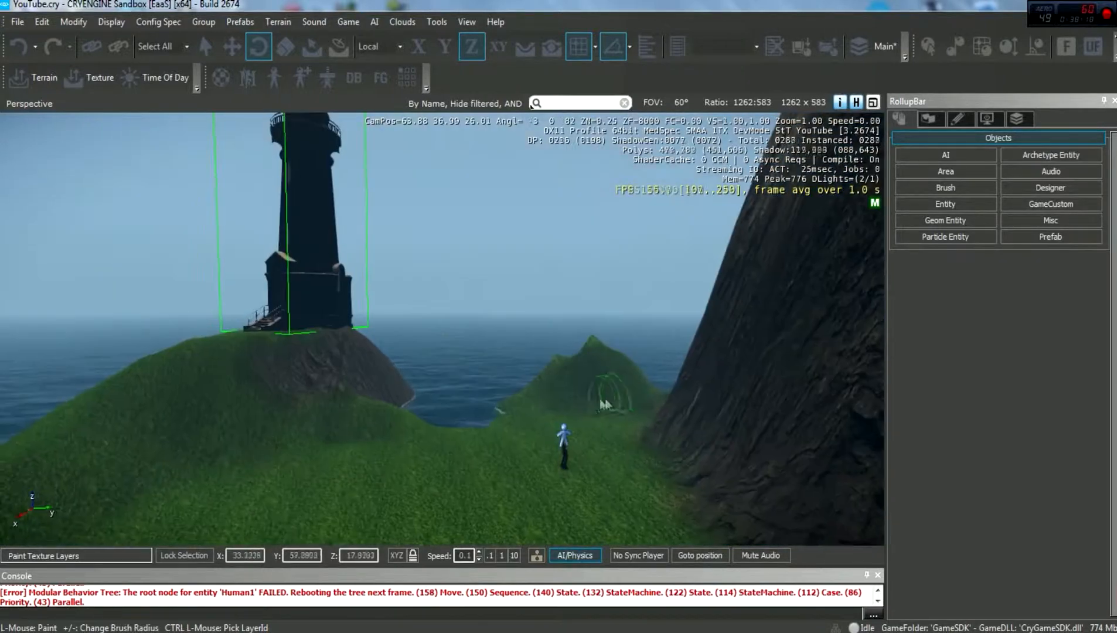
click(205, 47)
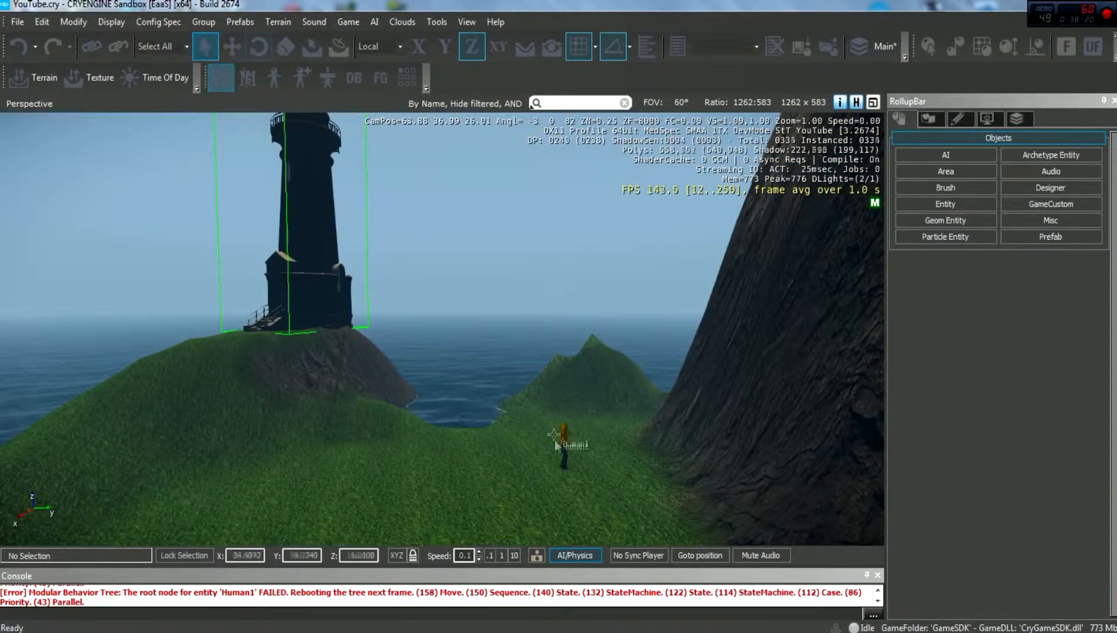
click(314, 247)
right_drag(486, 321, 398, 245)
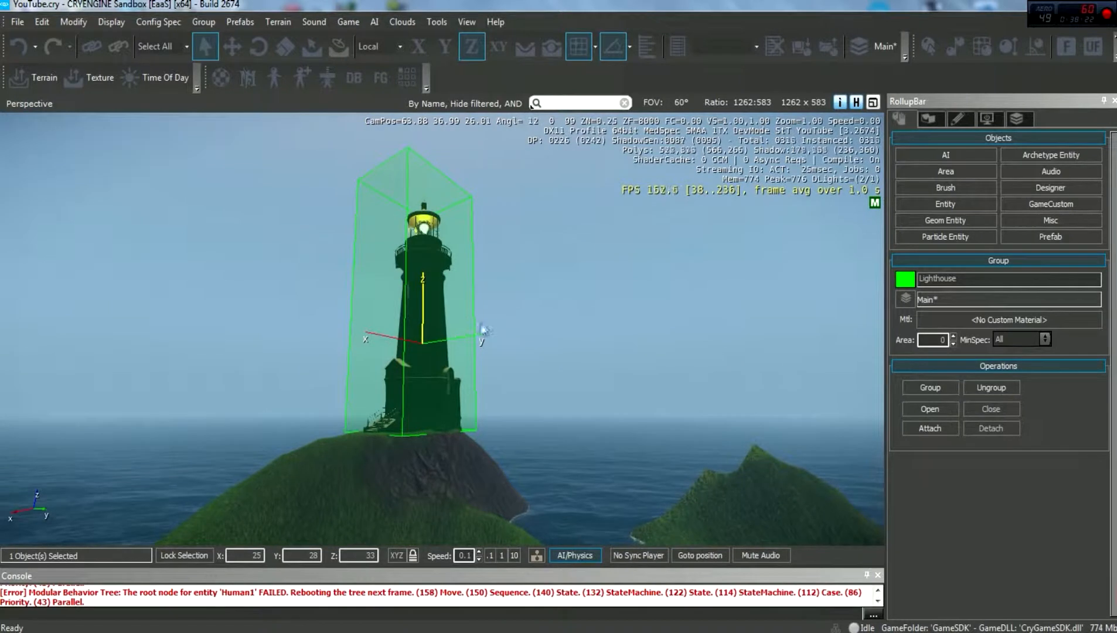
click(291, 52)
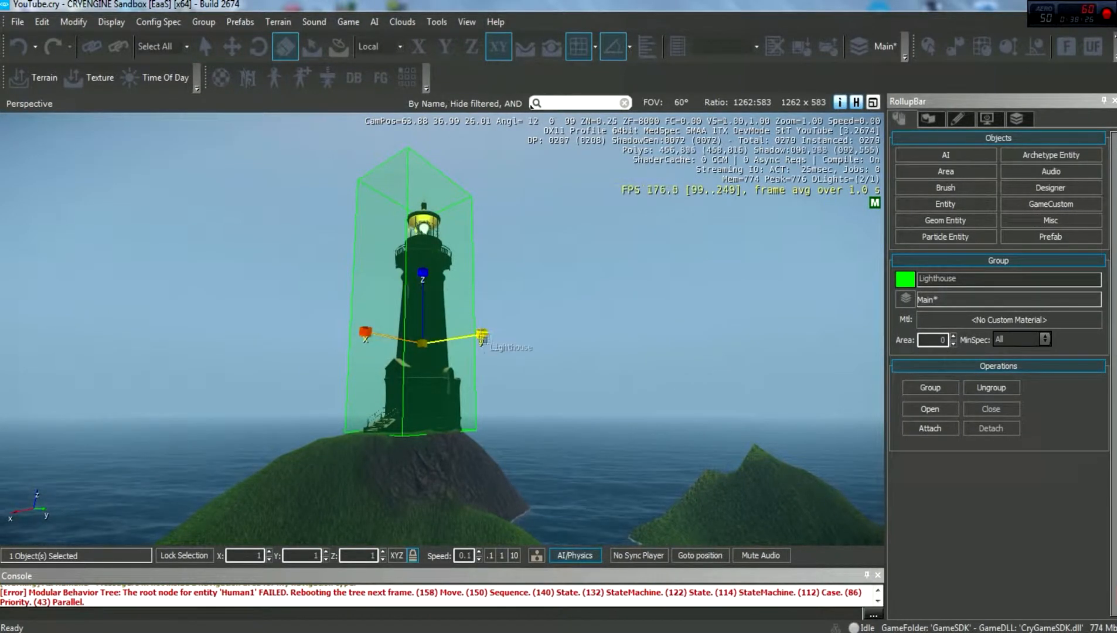
drag(482, 336, 420, 292)
mouse_move(367, 331)
mouse_down()
mouse_move(368, 320)
mouse_move(372, 375)
mouse_move(369, 304)
mouse_move(373, 356)
mouse_move(365, 316)
mouse_up()
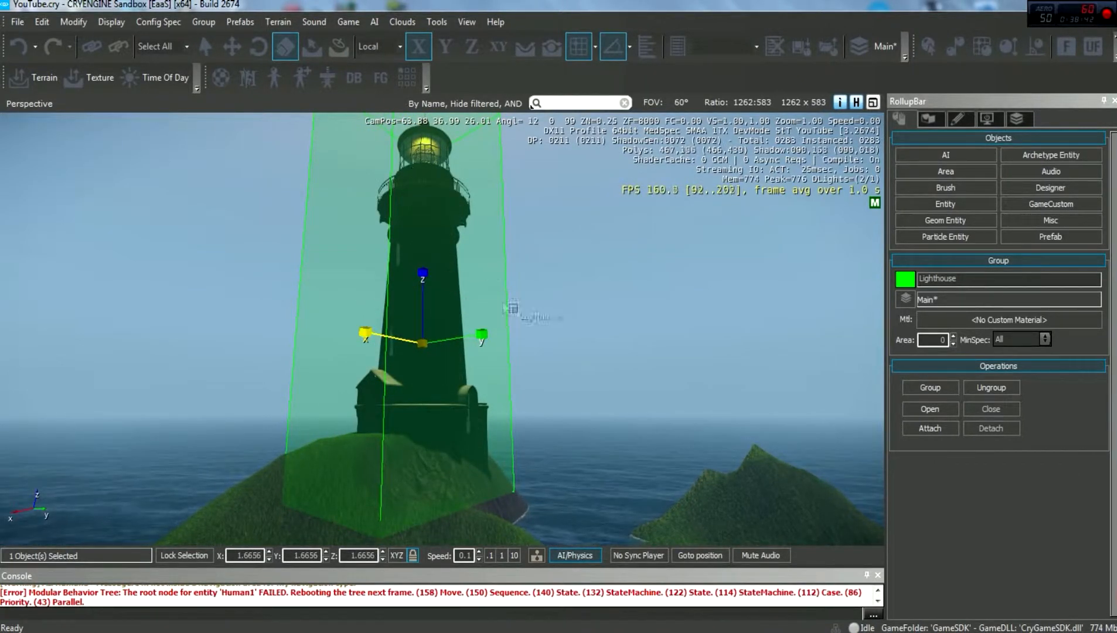
Undo the scaling of the Lighthouse group.
key(ctrl+z)
key(ctrl+z)
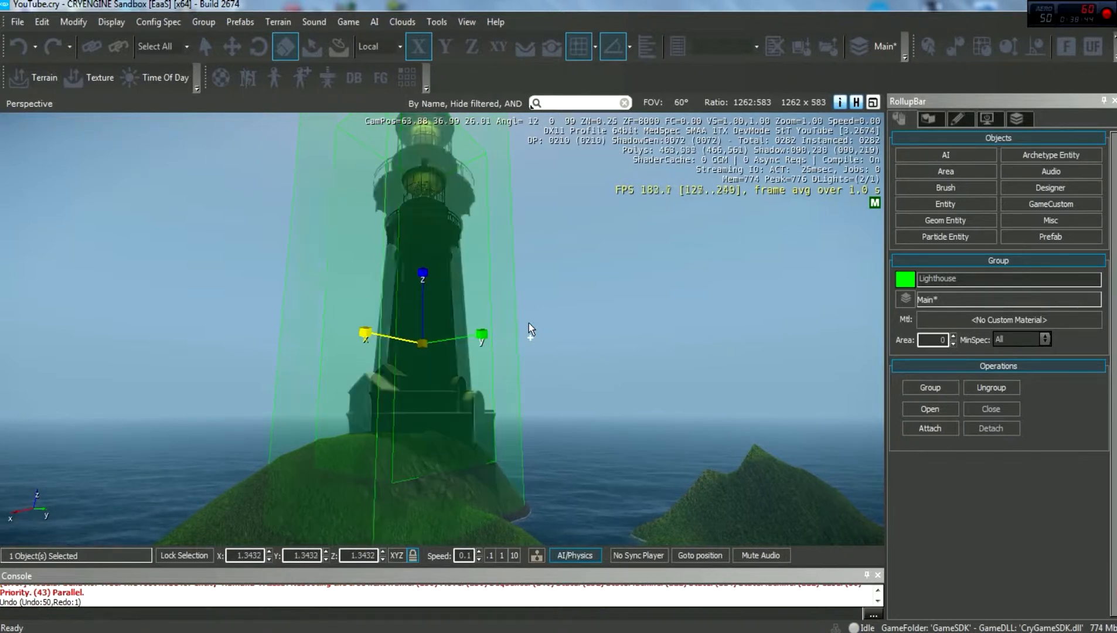
key(ctrl+z)
key(ctrl+z)
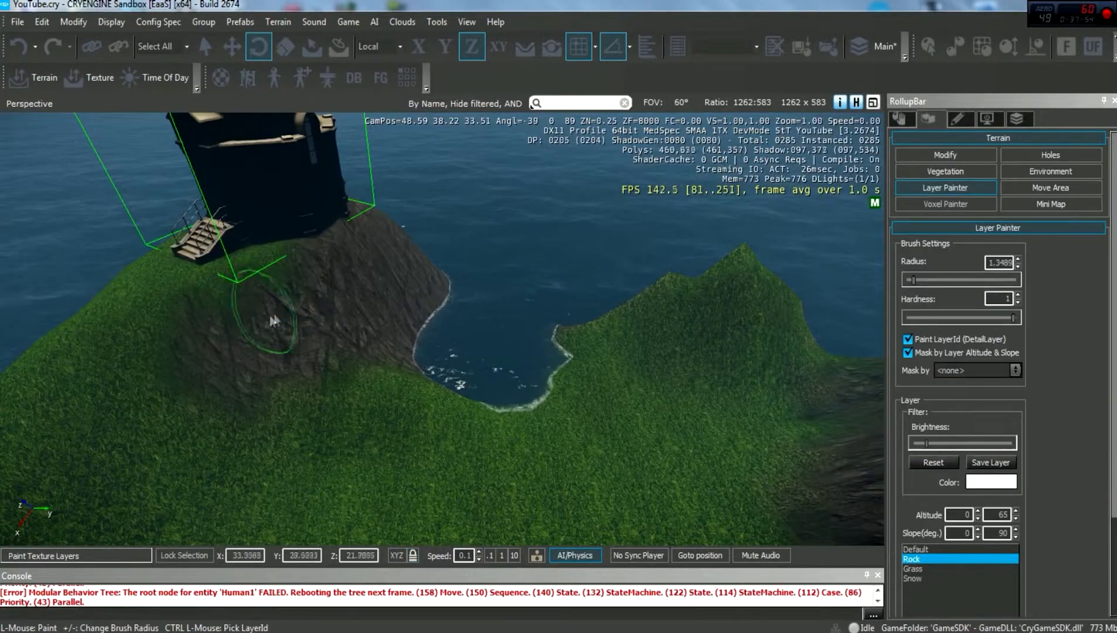
right_drag(273, 321, 378, 261)
key(s)
key(w)
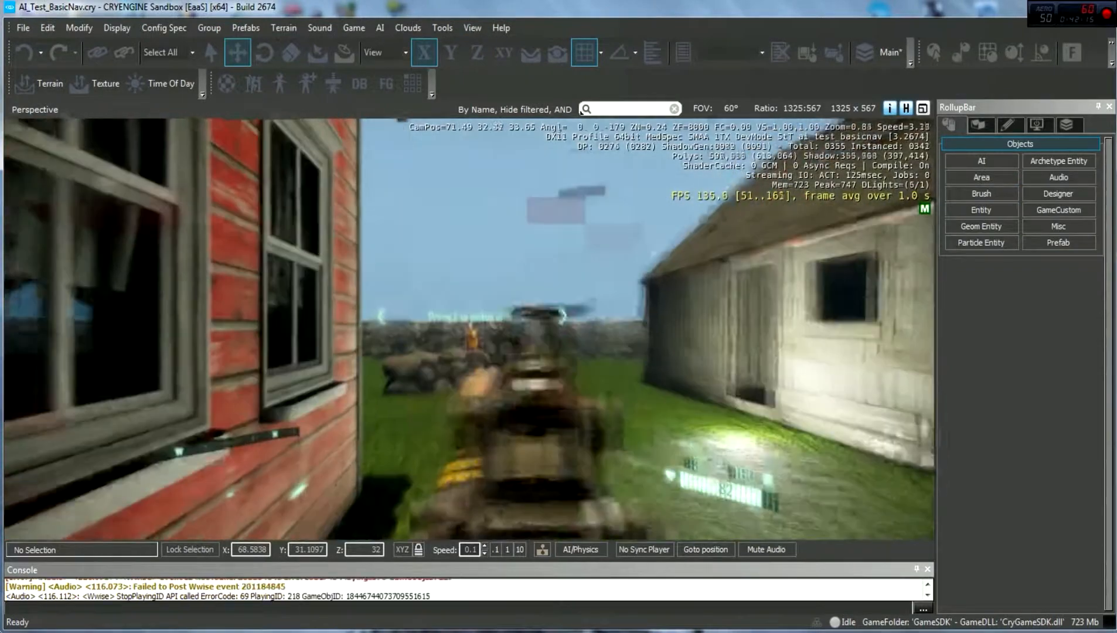
Play the AI_Test_BasicNav level in game mode, moving through the dark house and aiming at the enemy outside its windows.
key(a)
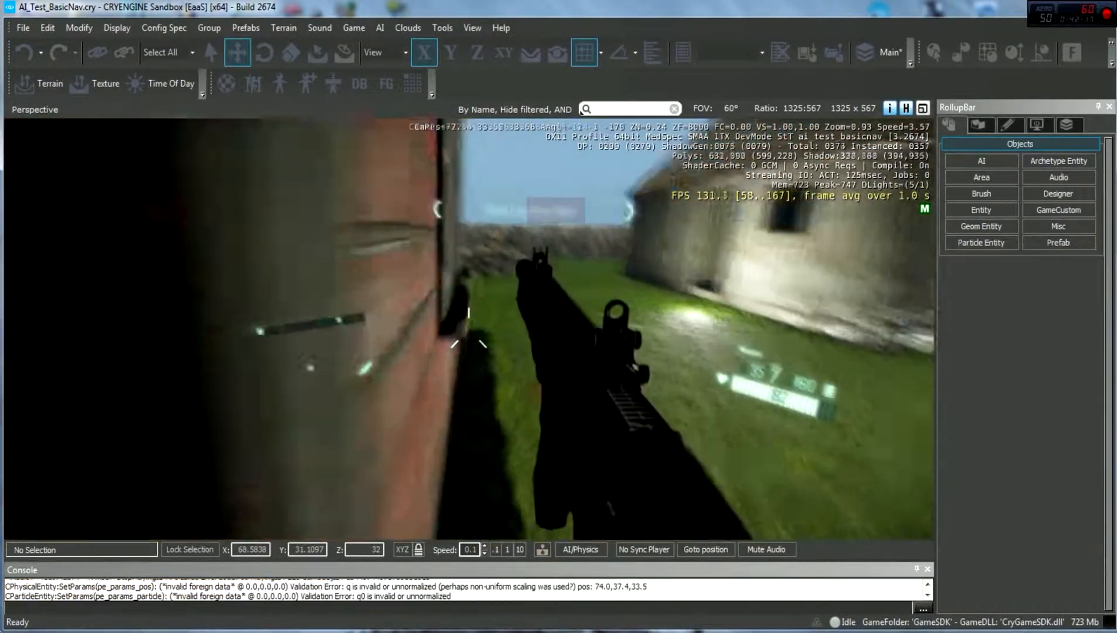
key(w)
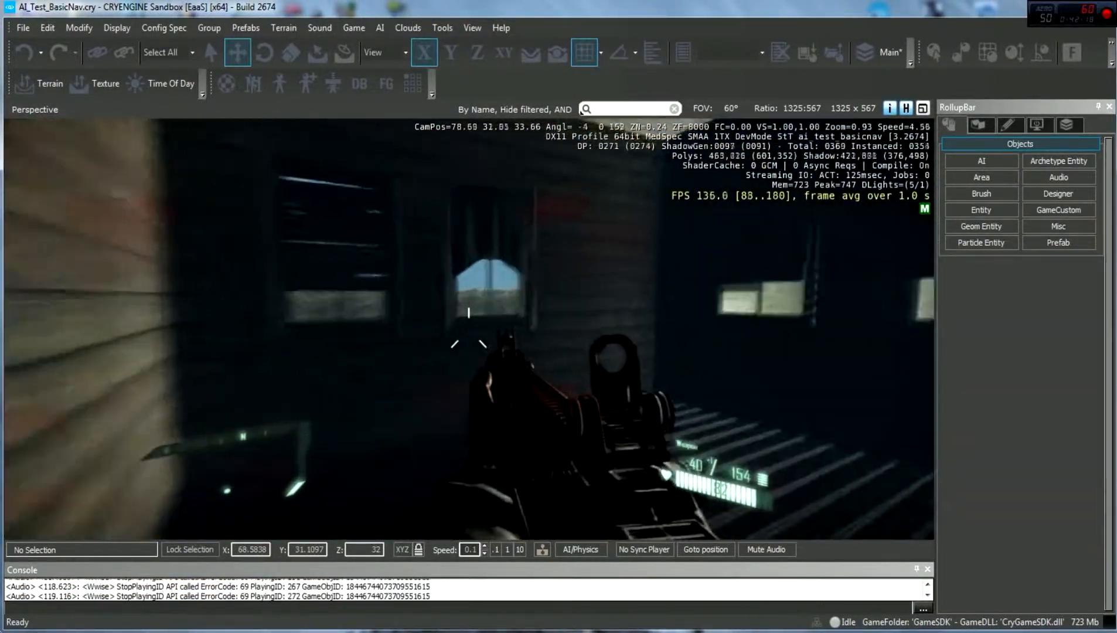
key(w)
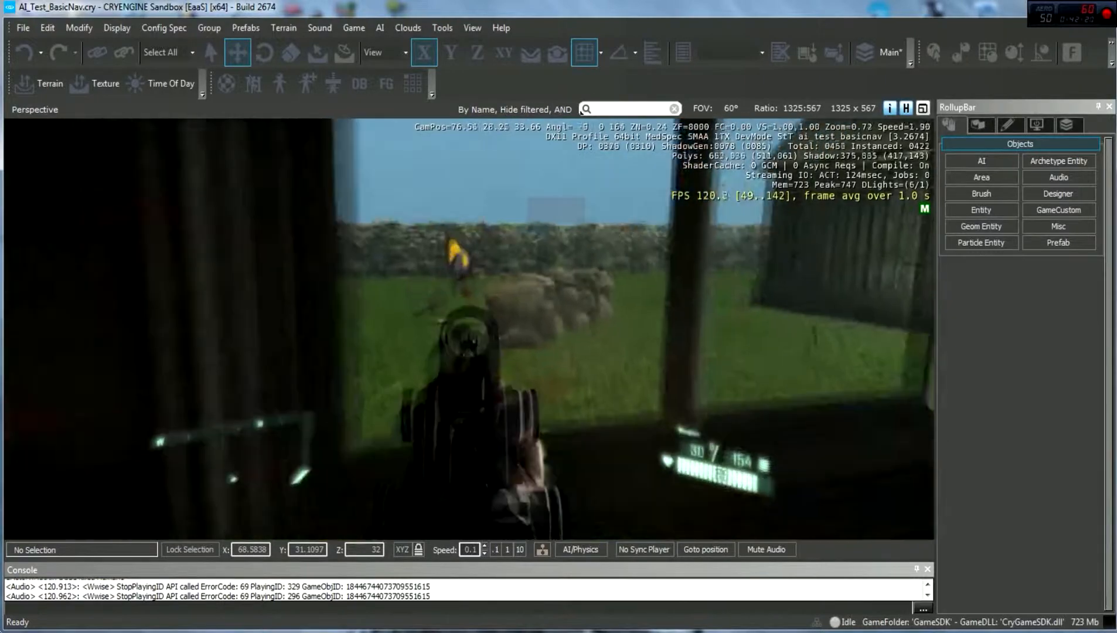
key(c)
key(r)
key(c)
key(w)
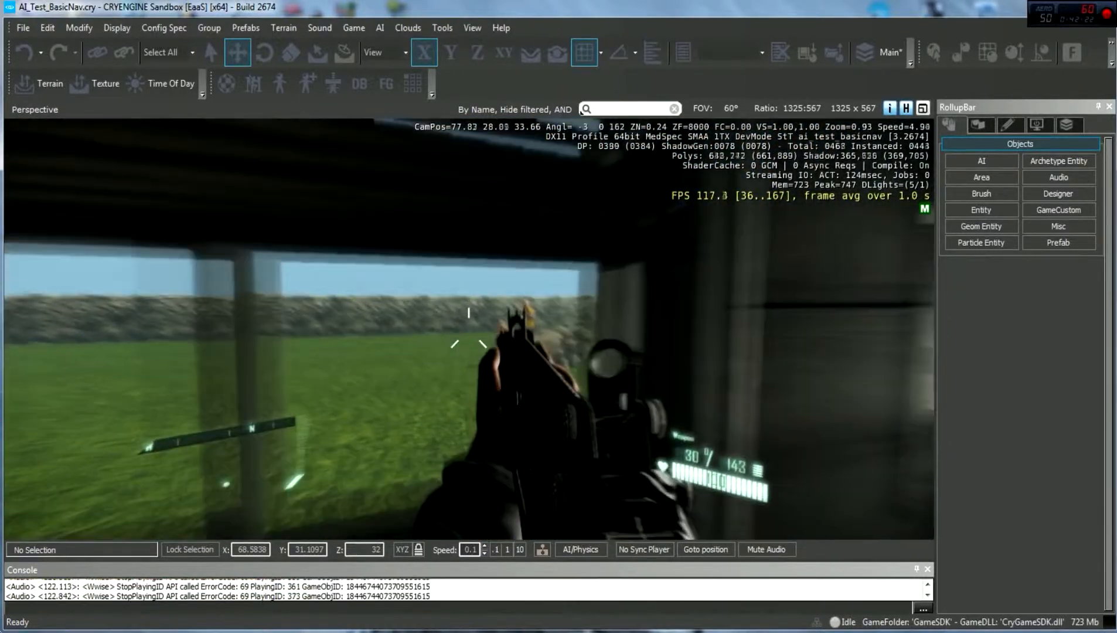
key(s)
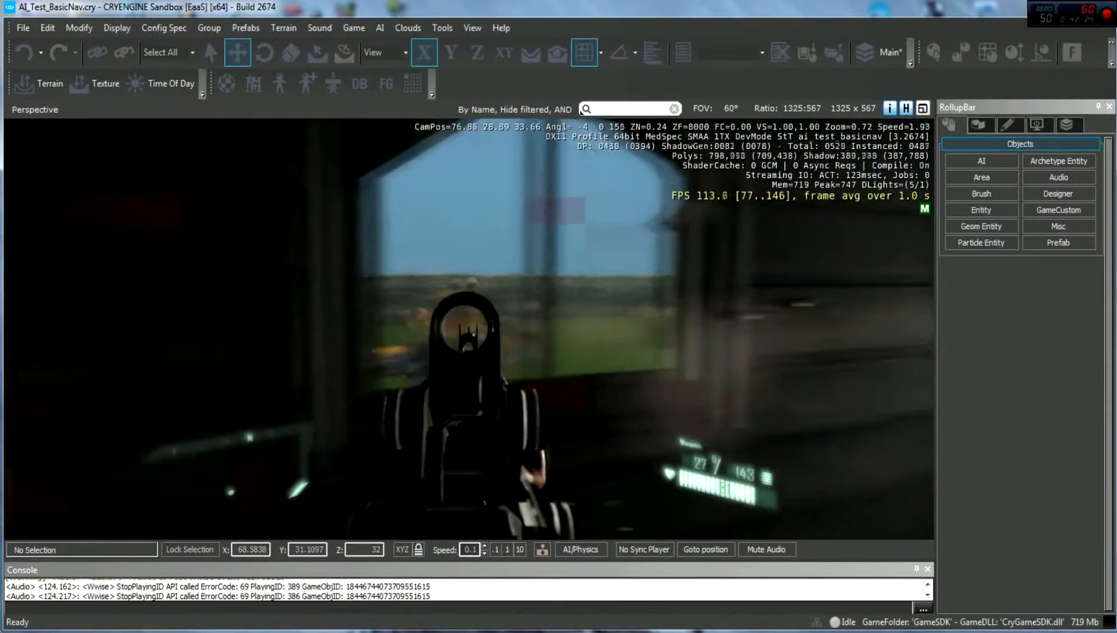